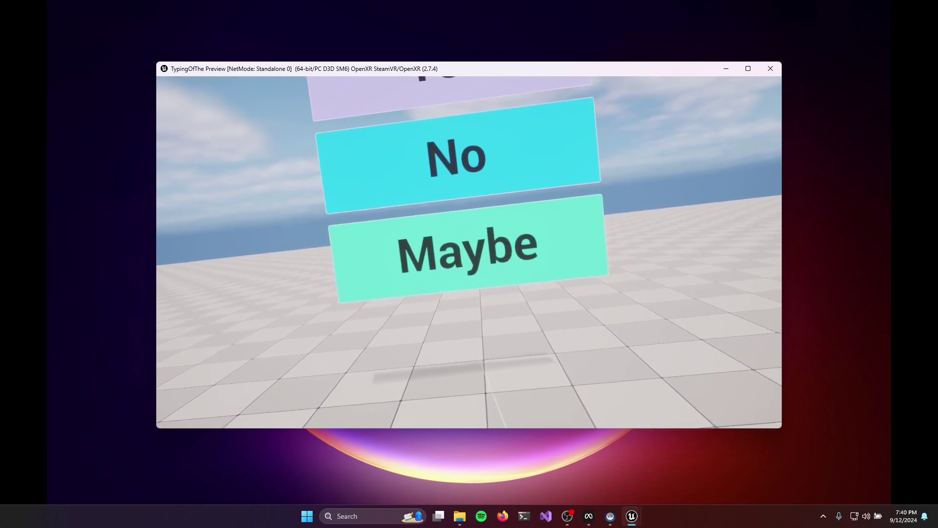
- Stop the VR preview and select the BP_TestMenu blueprint asset in the Blueprints folder
{"action": "key", "text": "Escape"}
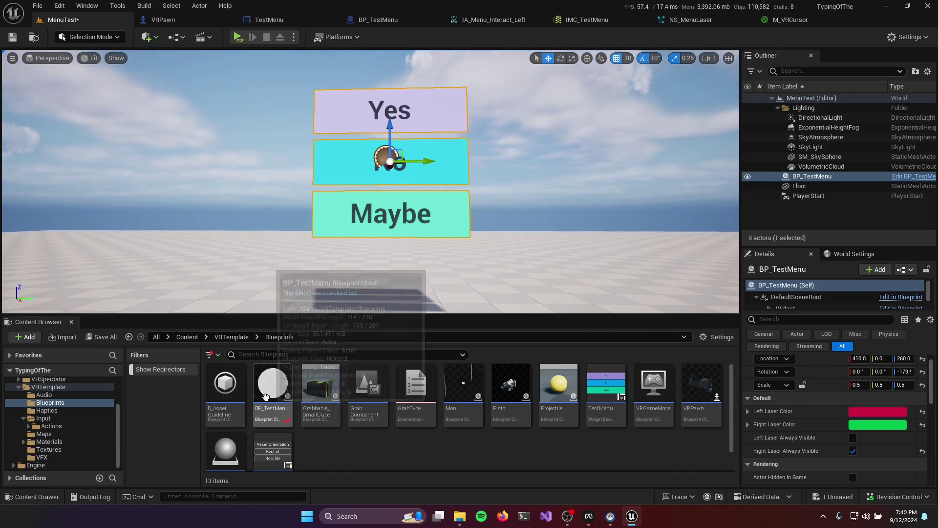
{"action": "left_click", "coordinate": [273, 413]}
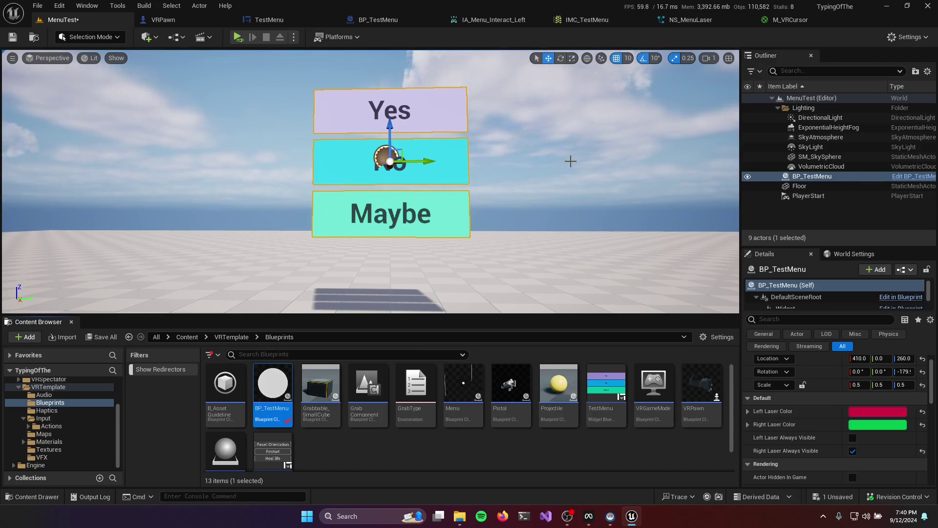
{"action": "left_click_drag", "start_coordinate": [428, 161], "coordinate": [538, 177]}
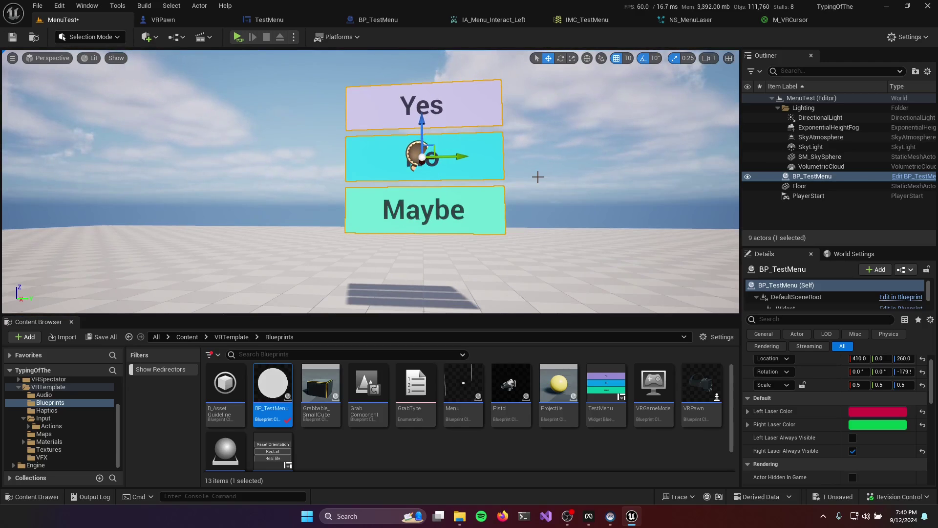
{"action": "mouse_move", "coordinate": [538, 177]}
{"action": "right_mouse_down"}
{"action": "mouse_move", "coordinate": [538, 195]}
{"action": "mouse_move", "coordinate": [539, 166]}
{"action": "mouse_move", "coordinate": [540, 179]}
{"action": "right_mouse_up"}
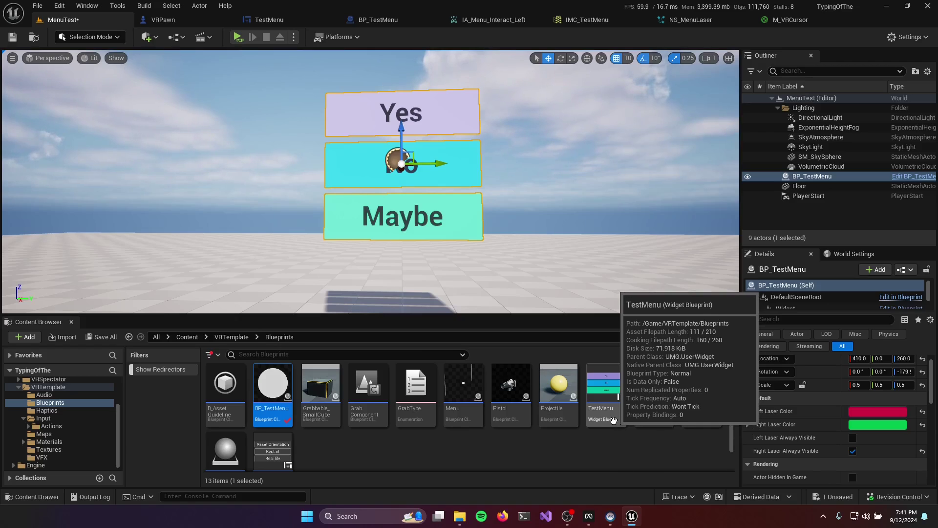
- Open the TestMenu widget and review its Border, Vertical Box and the ButtonYes, ButtonNo and ButtonMaybe style settings
{"action": "left_click", "coordinate": [277, 27]}
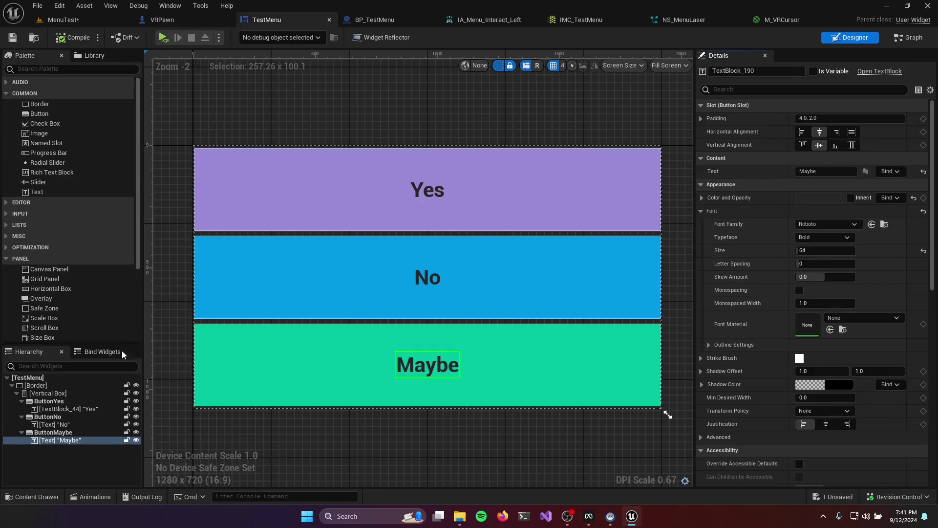
{"action": "left_click", "coordinate": [33, 386]}
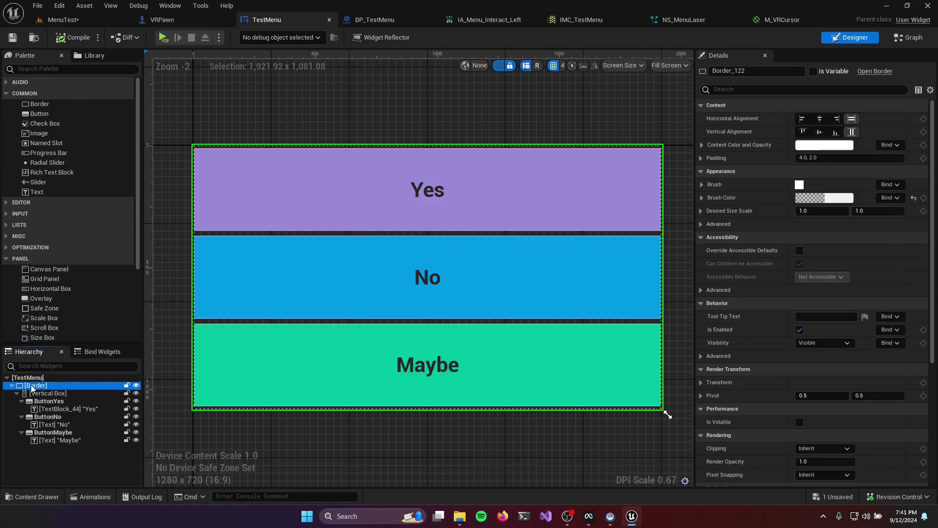
{"action": "left_click", "coordinate": [51, 394]}
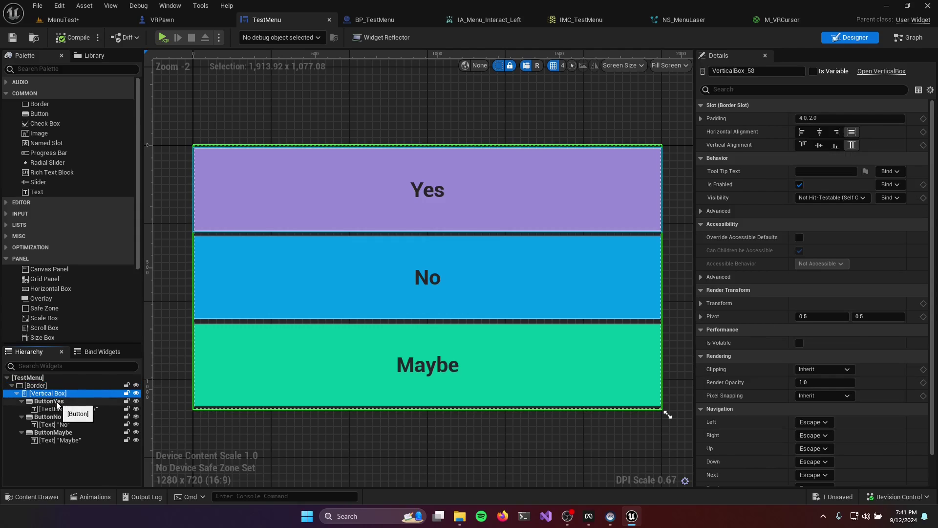
{"action": "left_click", "coordinate": [53, 401]}
{"action": "left_click", "coordinate": [59, 416]}
{"action": "left_click", "coordinate": [67, 433]}
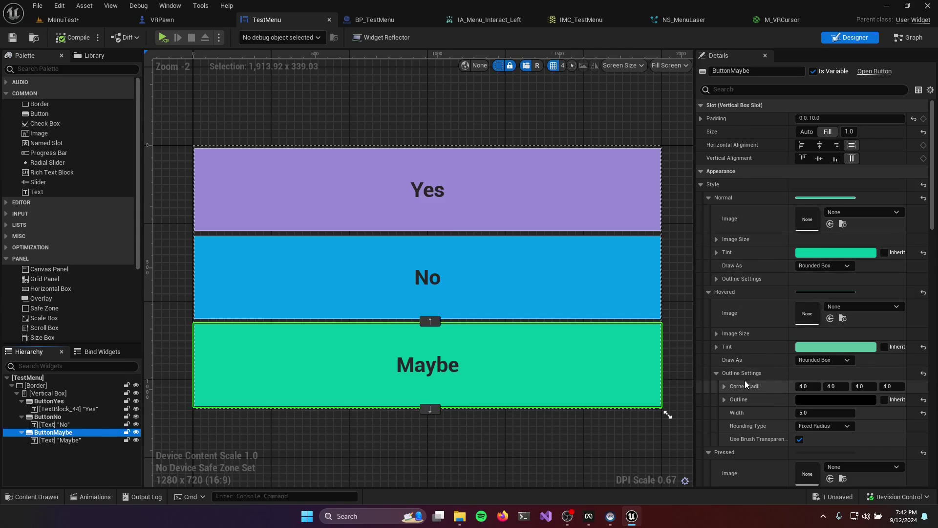
{"action": "scroll", "coordinate": [745, 380], "scroll_direction": "down", "scroll_amount": 1}
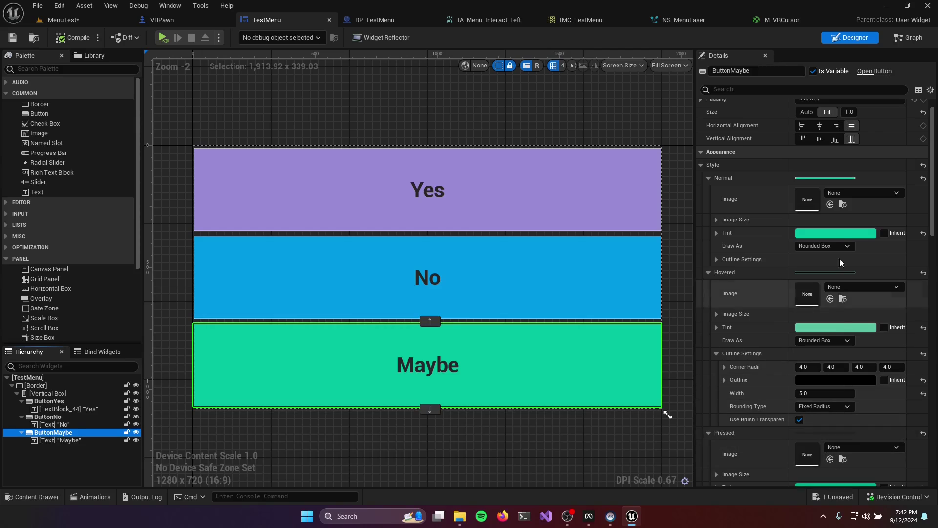
- Review the TestMenu event graph's pressed, clicked and hovered sound events against the menu placed in the MenuTest level
{"action": "left_click", "coordinate": [916, 43]}
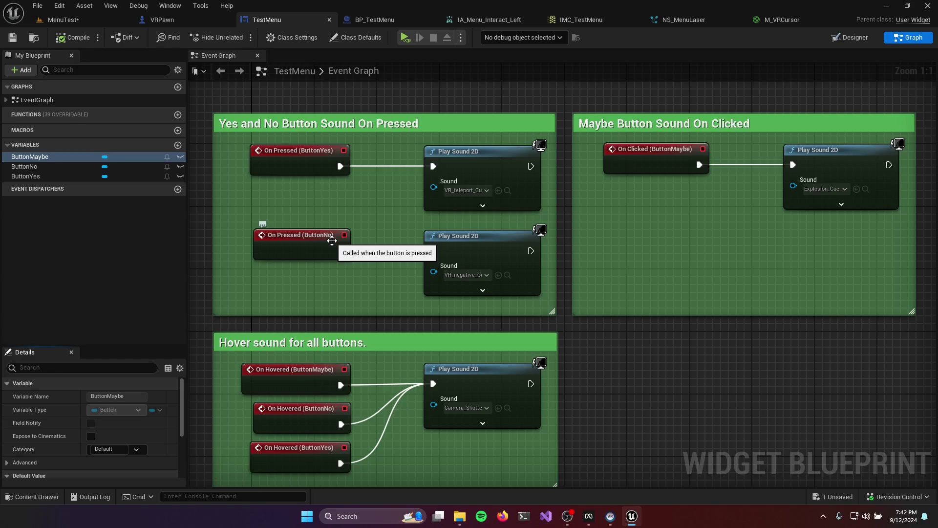
{"action": "left_click_drag", "start_coordinate": [341, 250], "coordinate": [433, 251]}
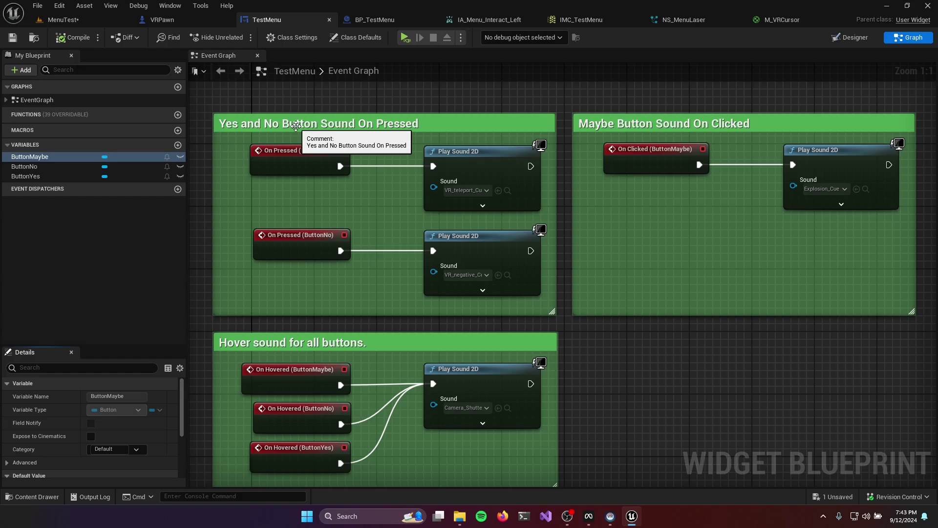
{"action": "left_click", "coordinate": [61, 19]}
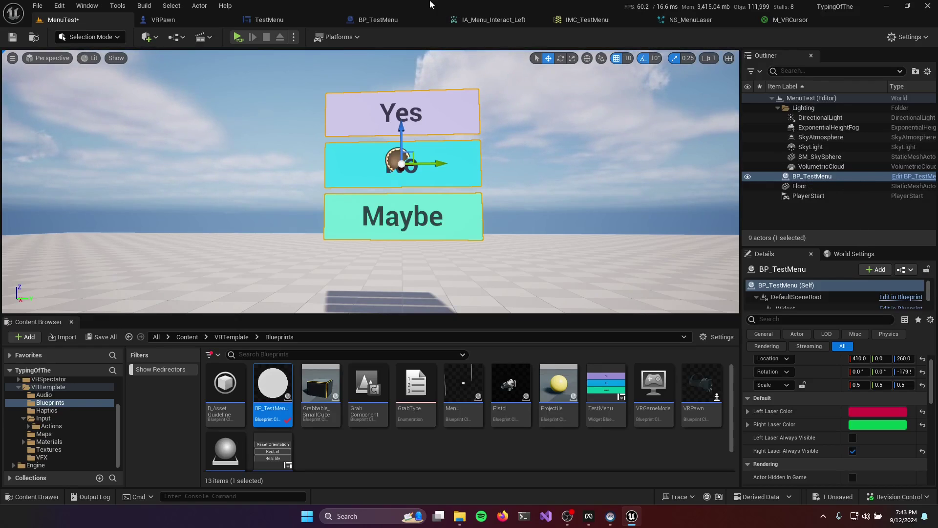
{"action": "left_click", "coordinate": [293, 22]}
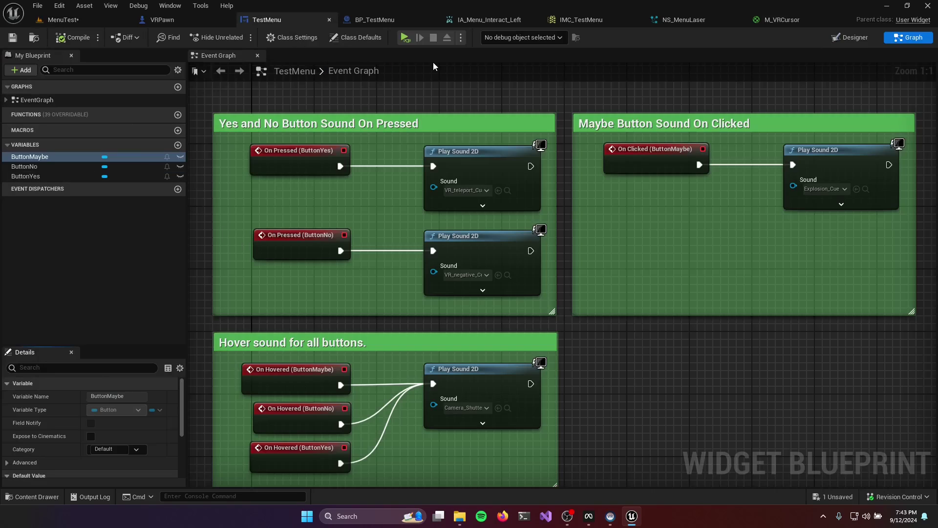
- Open the BP_TestMenu blueprint and examine its scene root, Widget, menu laser and cursor components one by one
{"action": "left_click", "coordinate": [374, 19]}
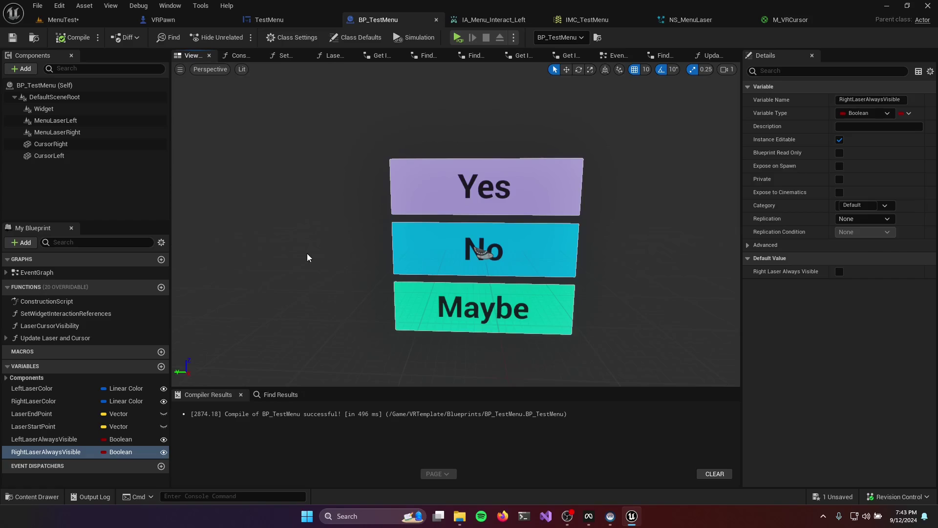
{"action": "left_click", "coordinate": [58, 98]}
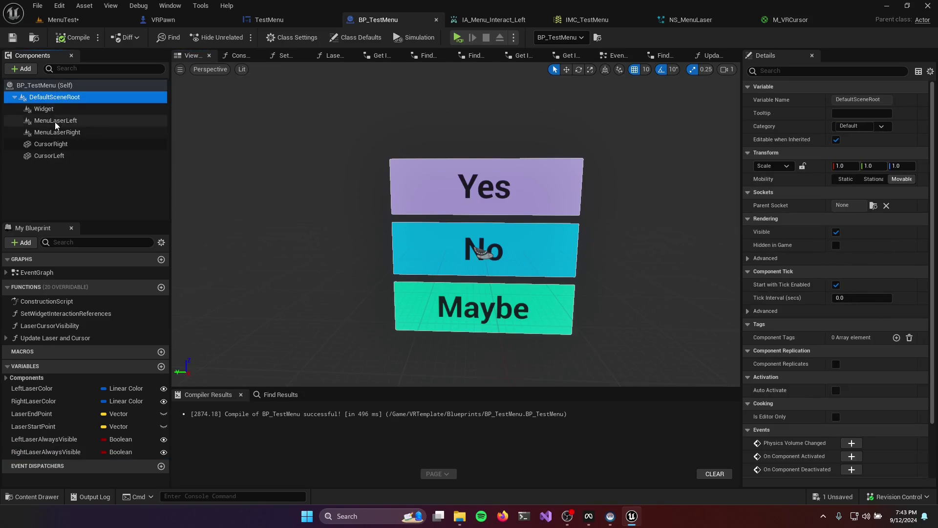
{"action": "left_click", "coordinate": [52, 110]}
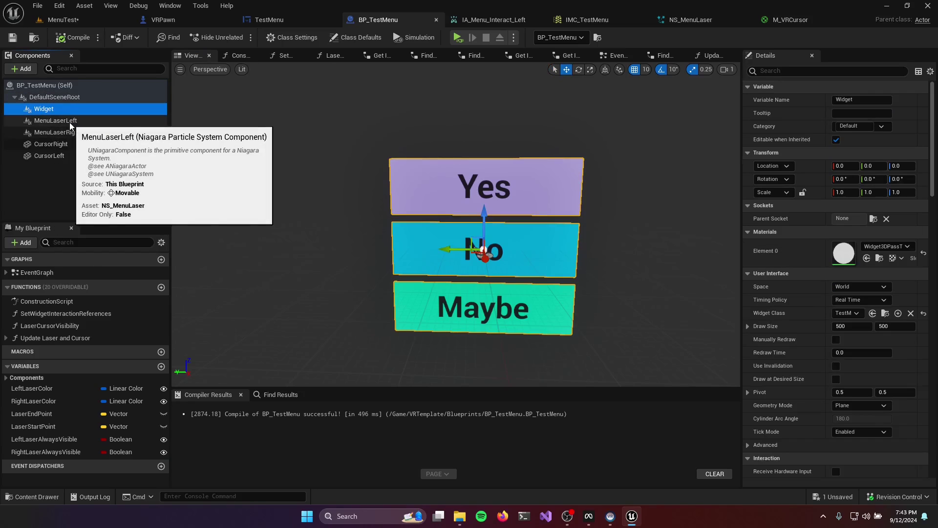
{"action": "left_click", "coordinate": [71, 125]}
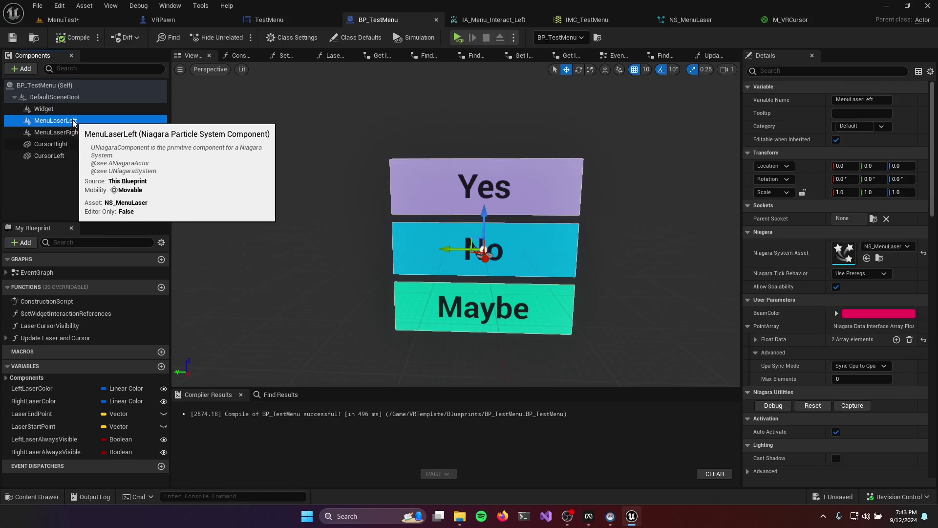
{"action": "left_click", "coordinate": [75, 134]}
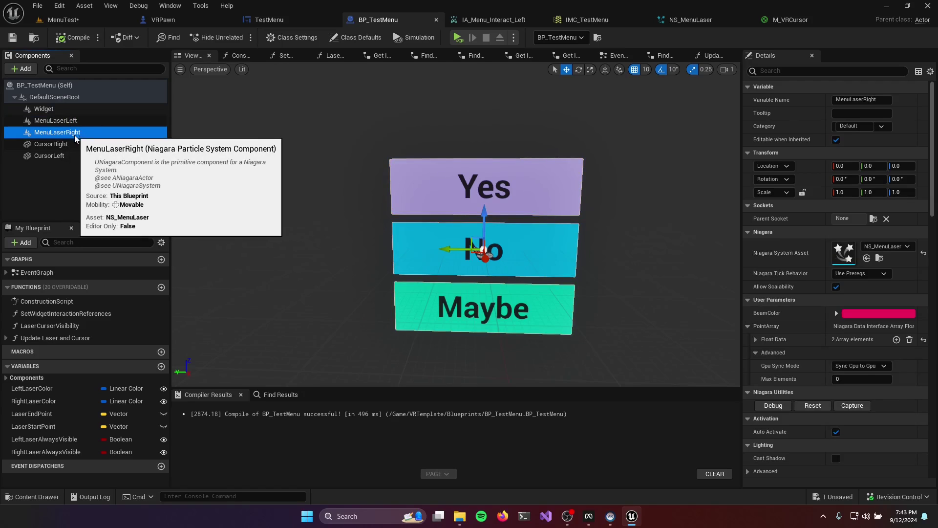
{"action": "left_click", "coordinate": [62, 145]}
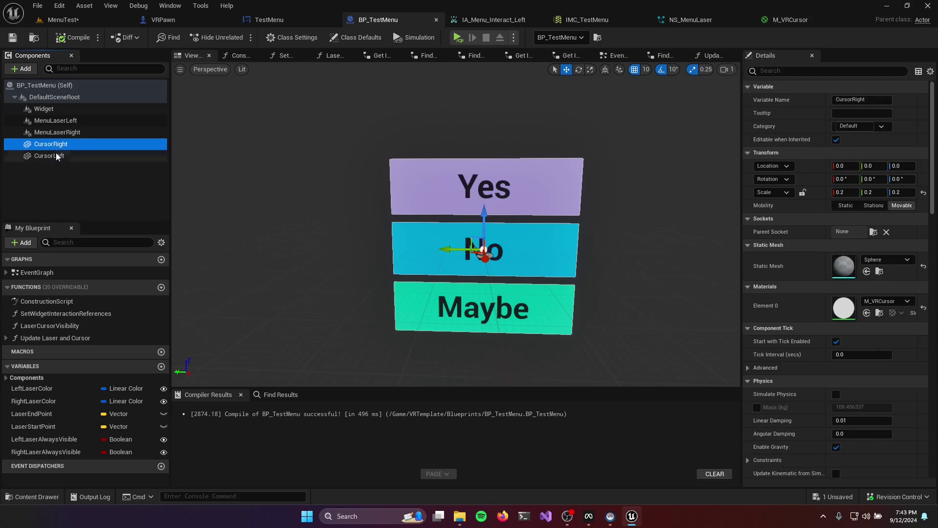
{"action": "left_click", "coordinate": [55, 156]}
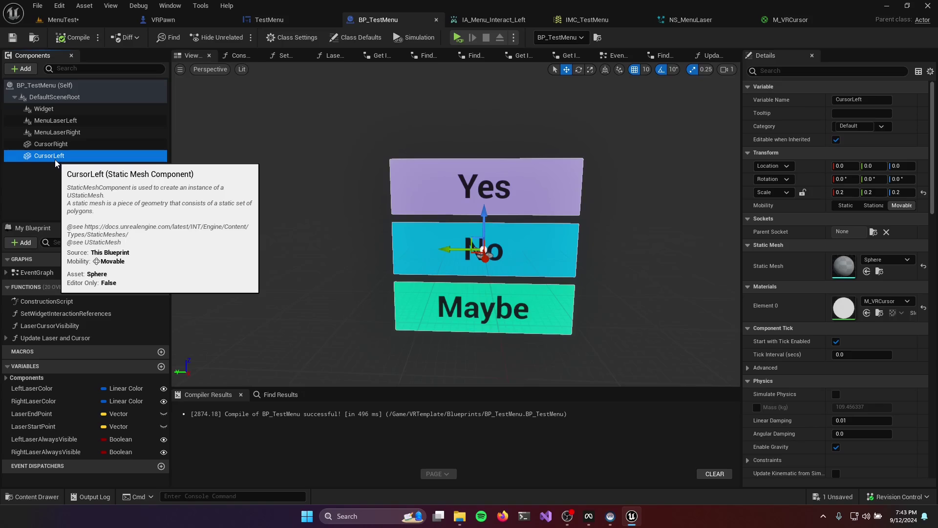
- Filter the Widget component's properties by "widget" and set its Widget Class to TestMenu, checking the TestMenu design
{"action": "left_click", "coordinate": [39, 110]}
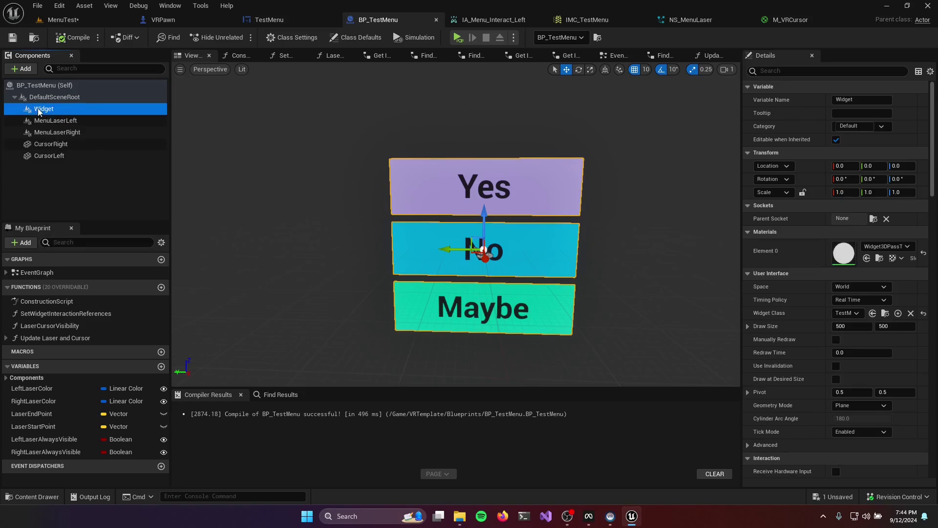
{"action": "left_click", "coordinate": [785, 72]}
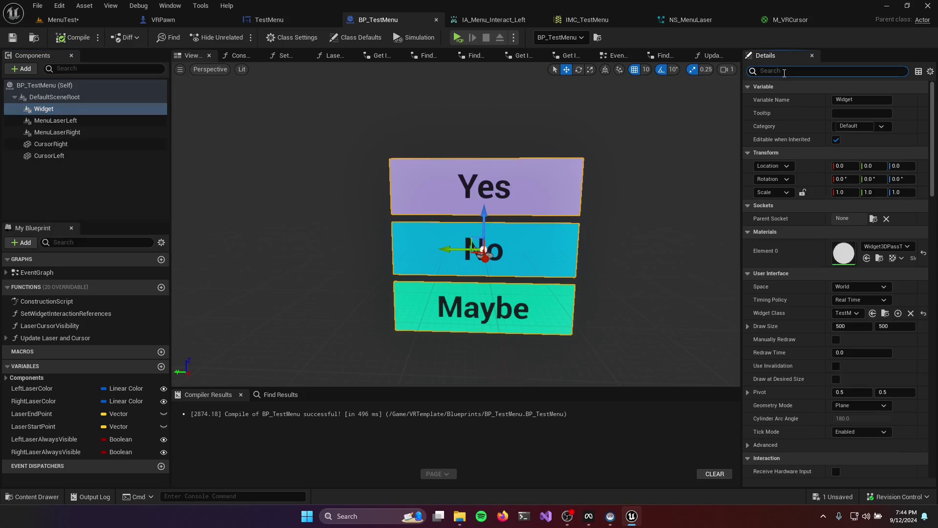
{"action": "type", "text": "widget"}
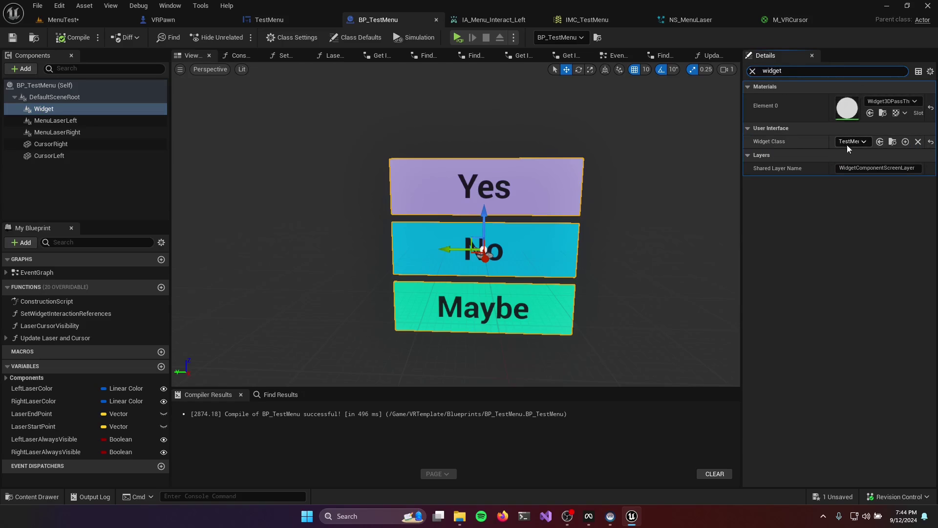
{"action": "left_click", "coordinate": [866, 143]}
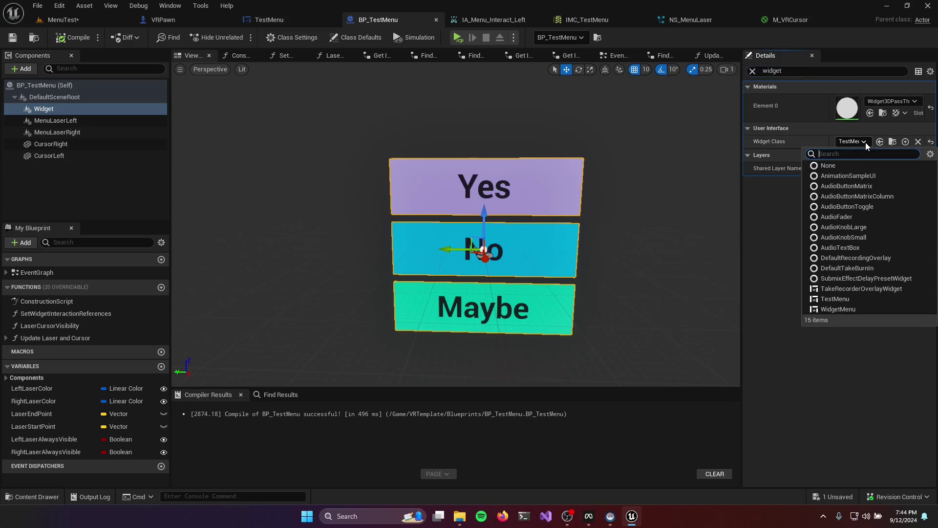
{"action": "left_click", "coordinate": [837, 300]}
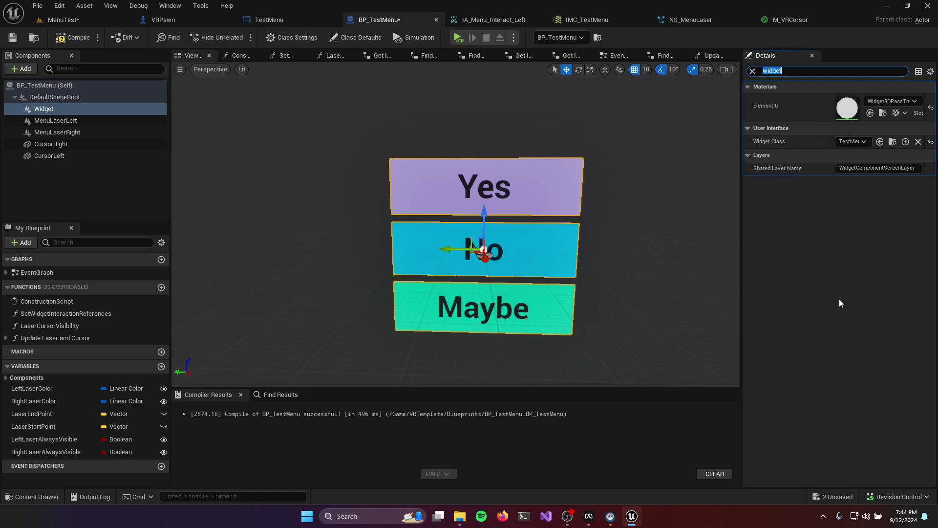
{"action": "left_click", "coordinate": [280, 20]}
{"action": "left_click", "coordinate": [383, 21]}
- Examine the Niagara settings of MenuLaserLeft and MenuLaserRight in BP_TestMenu, including the NS_MenuLaser system they use
{"action": "left_click", "coordinate": [57, 122]}
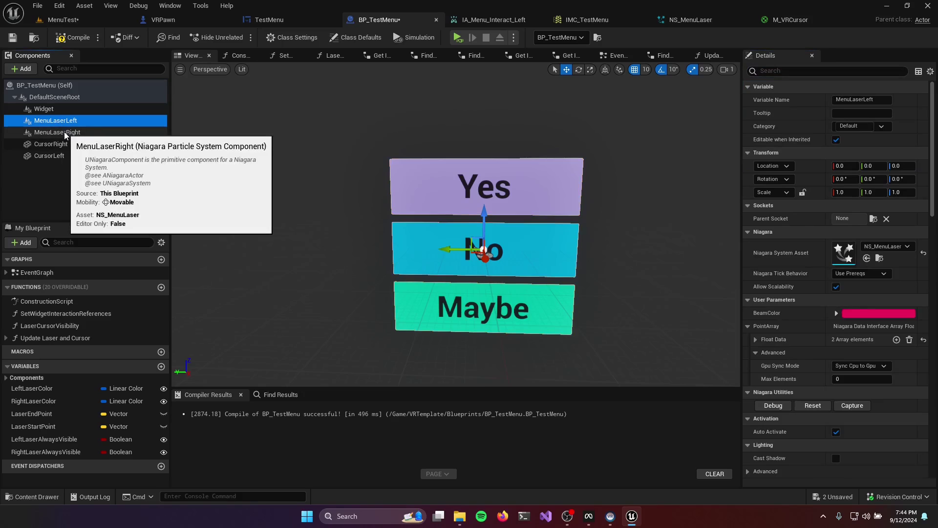
{"action": "left_click", "coordinate": [64, 133]}
{"action": "left_click", "coordinate": [63, 122]}
{"action": "left_click", "coordinate": [65, 133]}
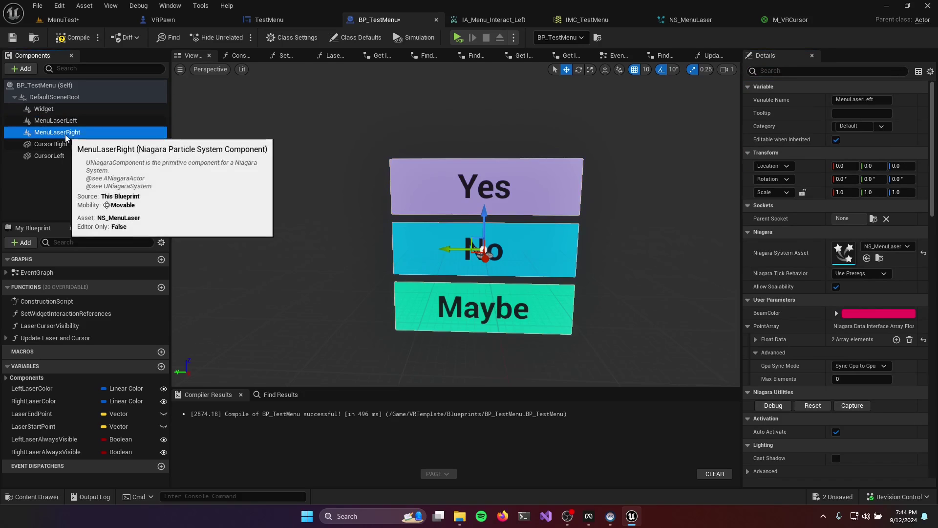
{"action": "left_click", "coordinate": [64, 121]}
{"action": "left_click", "coordinate": [62, 132]}
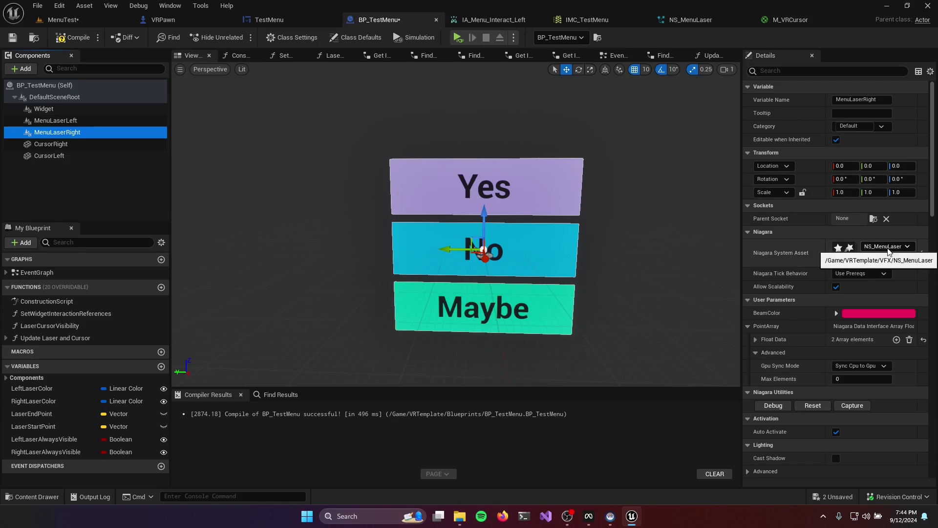
{"action": "left_click", "coordinate": [710, 26]}
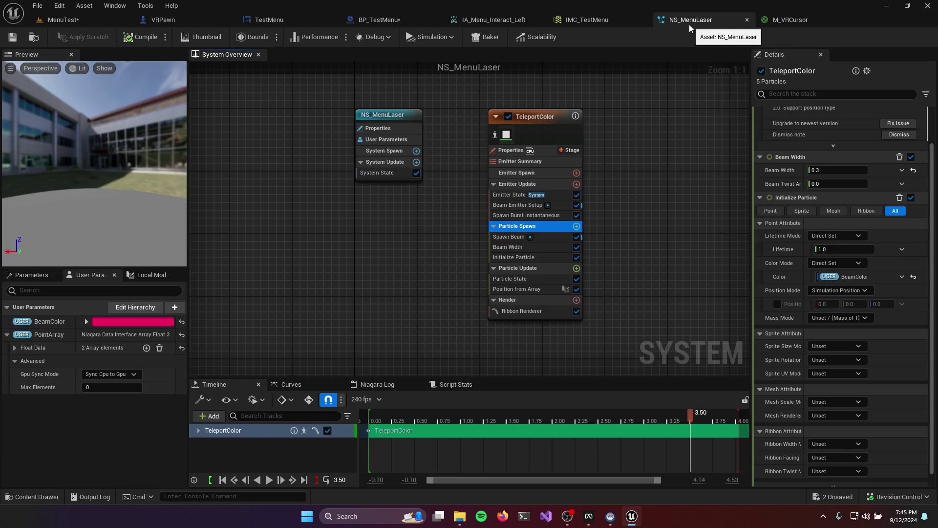
{"action": "left_click", "coordinate": [376, 20]}
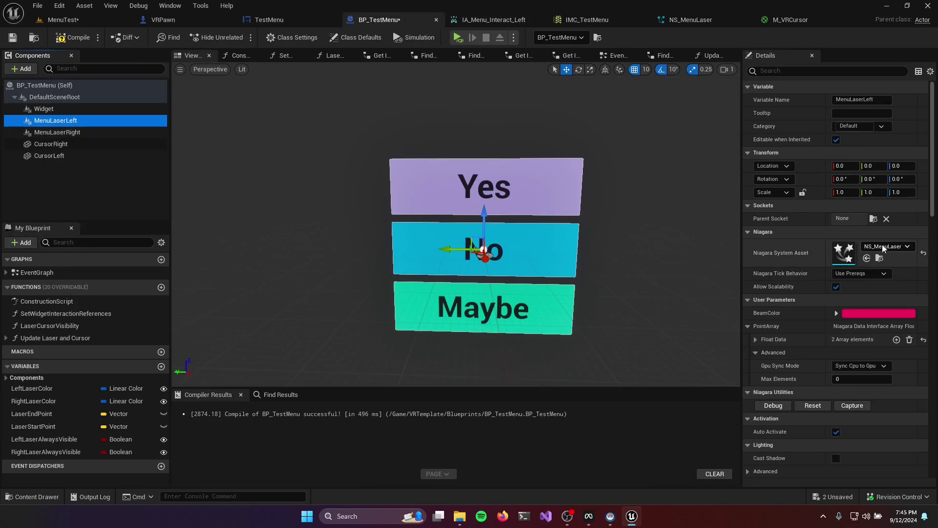
{"action": "left_click", "coordinate": [63, 133]}
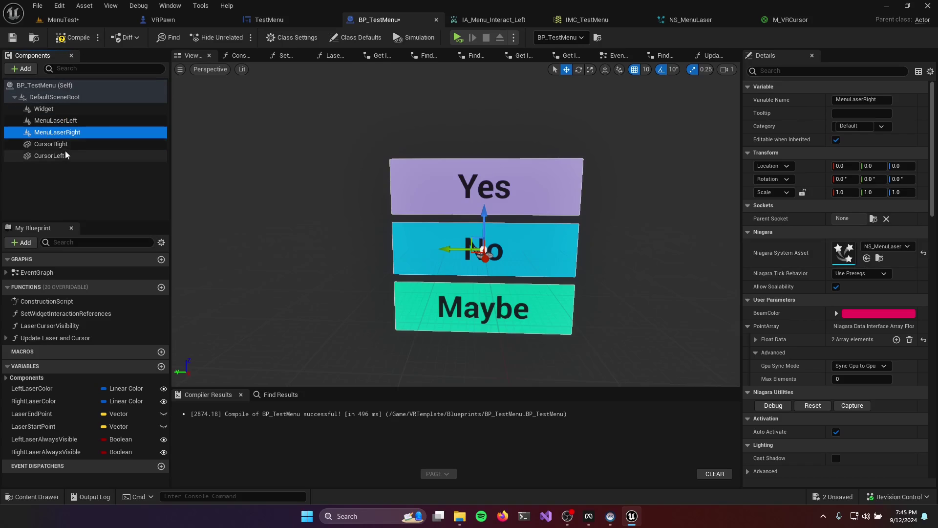
- Inspect the CursorRight and CursorLeft components, checking CursorLeft's Static Mesh choices and the asset picker's engine content option
{"action": "left_click", "coordinate": [62, 144]}
{"action": "left_click", "coordinate": [64, 156]}
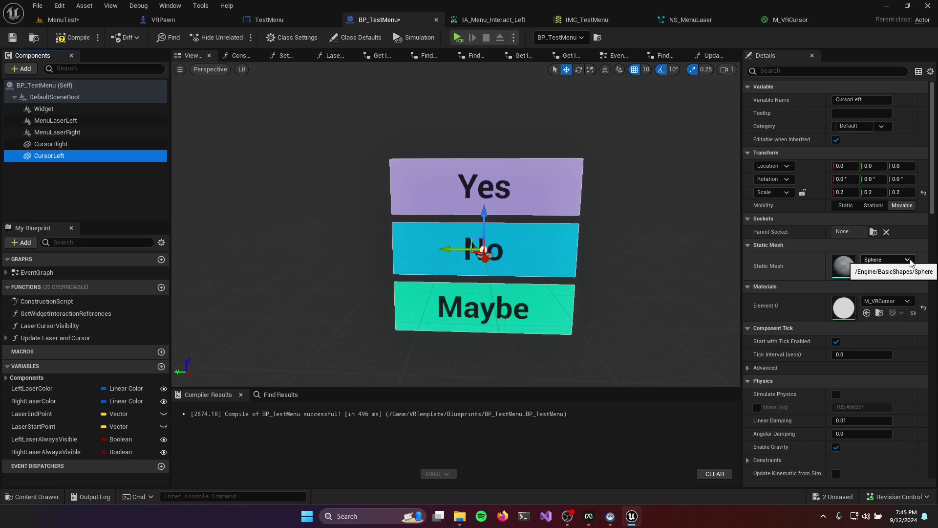
{"action": "left_click", "coordinate": [881, 261]}
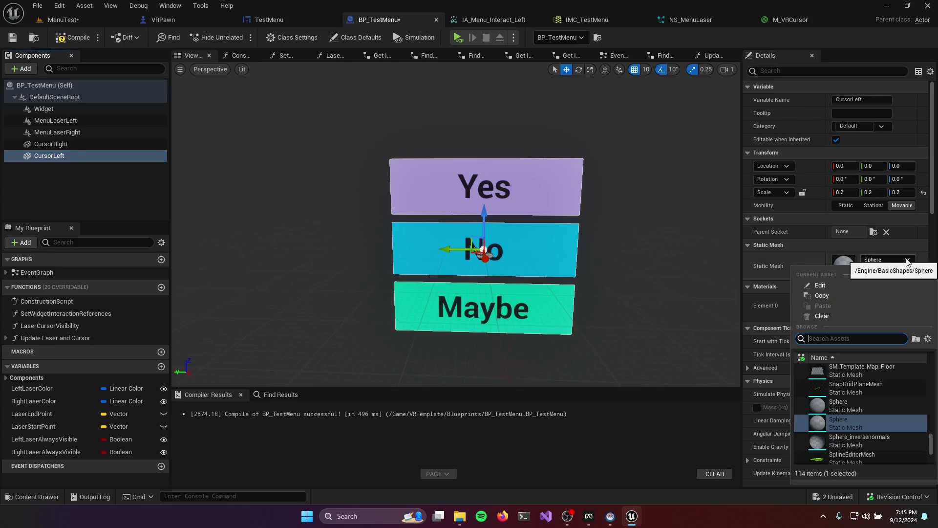
{"action": "left_click", "coordinate": [929, 340]}
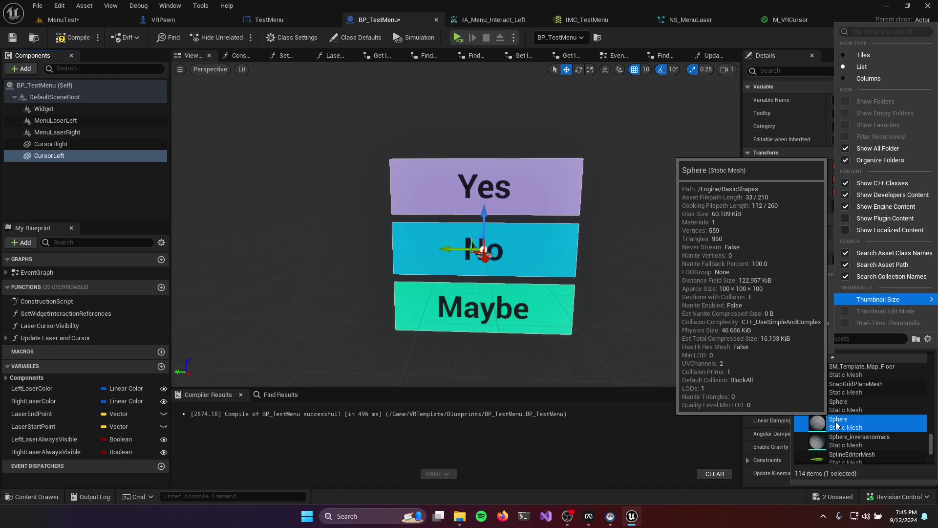
{"action": "left_click", "coordinate": [687, 318]}
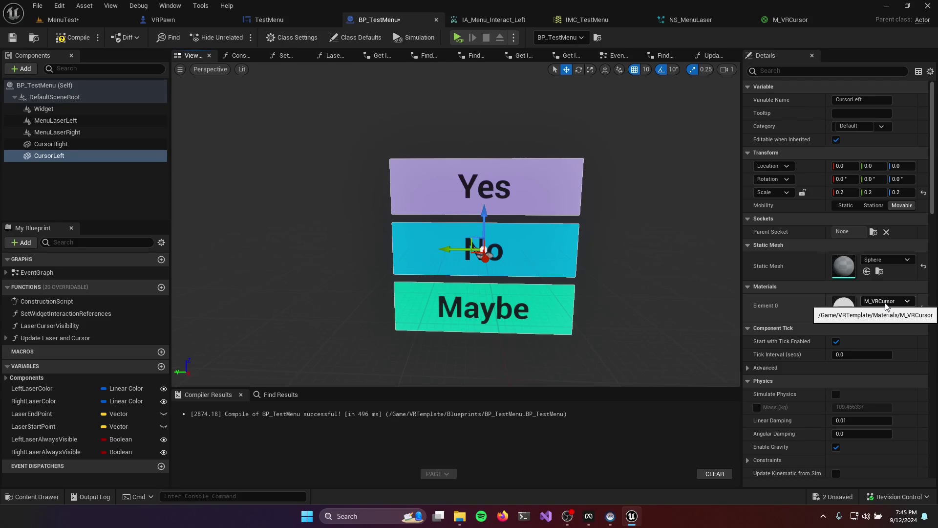
- Open the M_VRCursor material used by CursorLeft and examine its output node settings and EmissiveColor parameter
{"action": "double_click", "coordinate": [845, 305]}
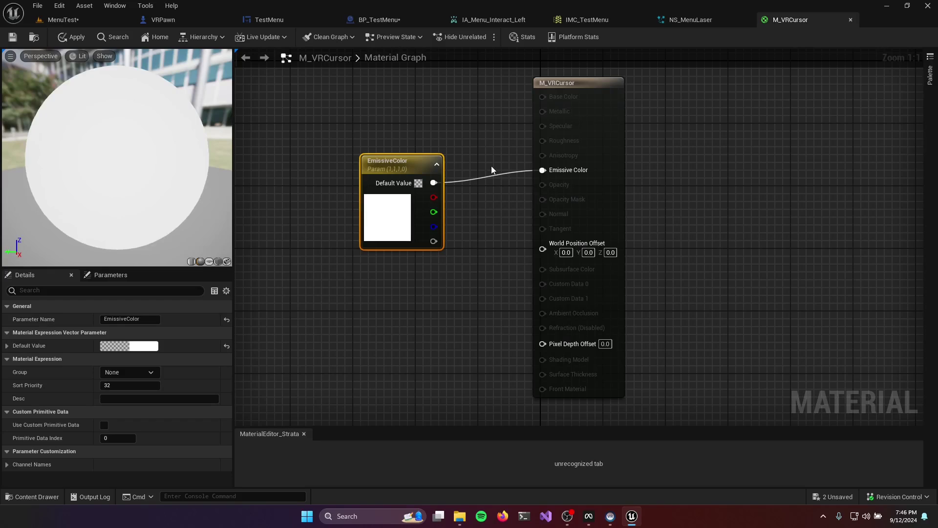
{"action": "left_click", "coordinate": [596, 82]}
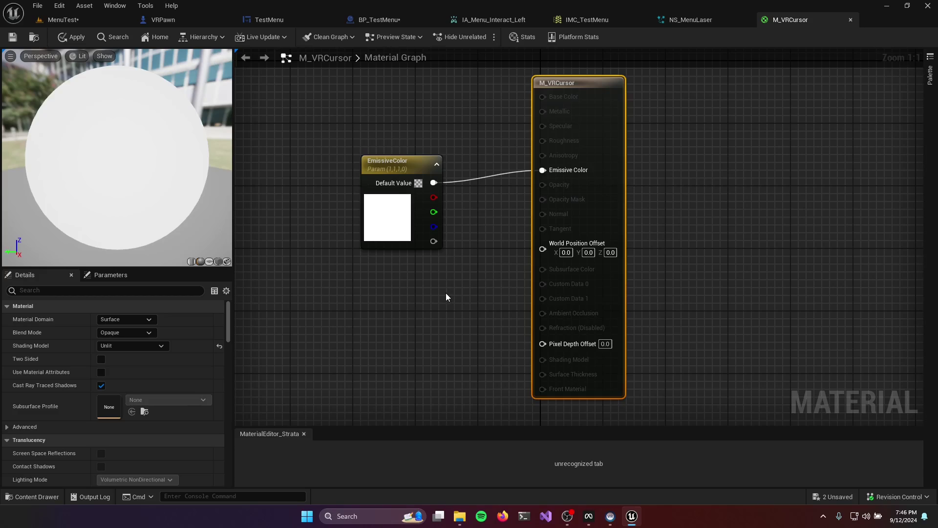
{"action": "left_click", "coordinate": [395, 166]}
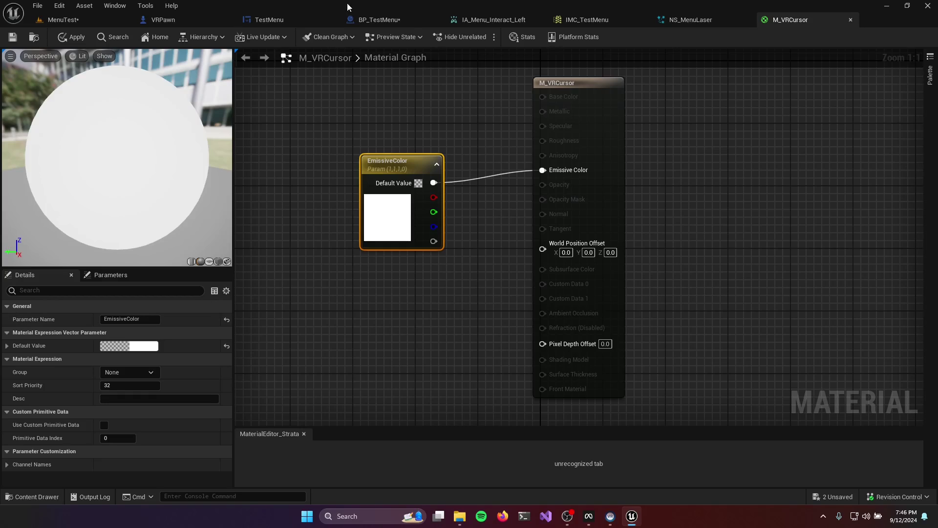
- Return to BP_TestMenu and examine the Event Graph's Begin Play logic that enables input and adds the menu mapping context
{"action": "left_click", "coordinate": [378, 19]}
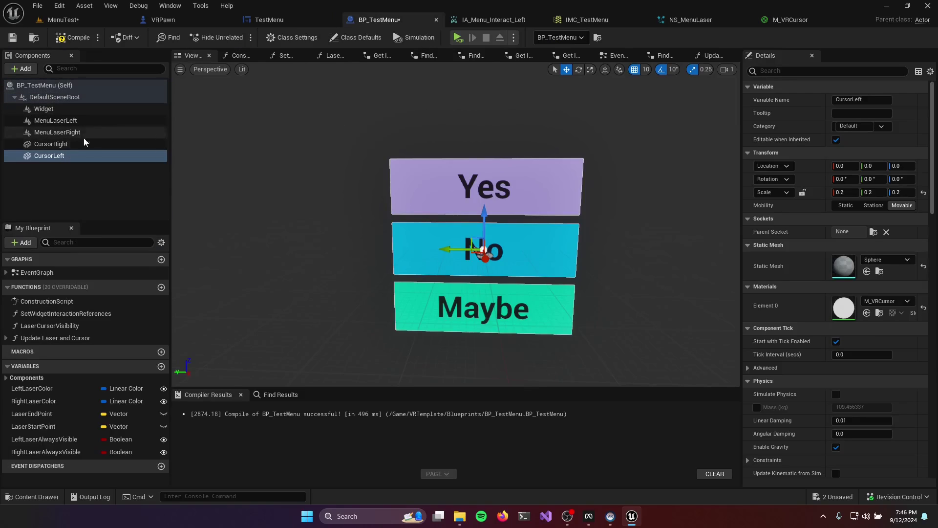
{"action": "left_click", "coordinate": [55, 99]}
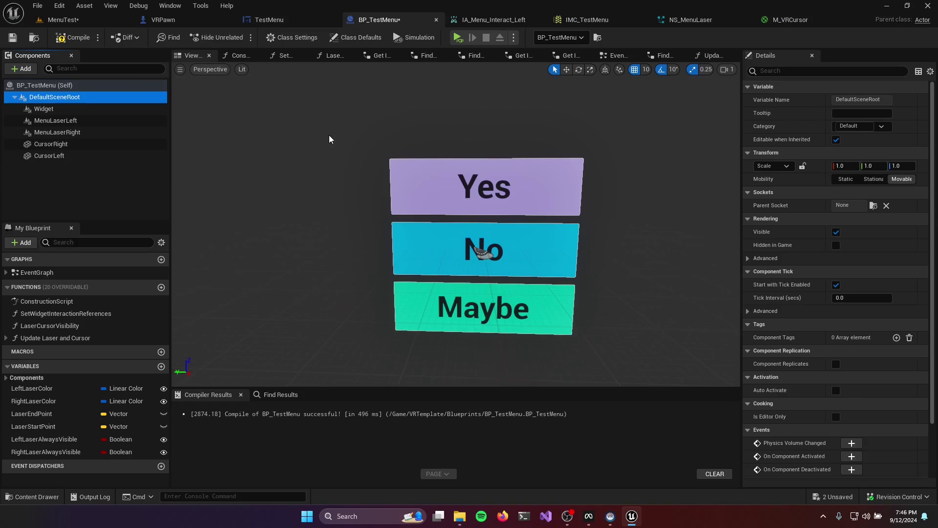
{"action": "left_click", "coordinate": [615, 55]}
{"action": "scroll", "coordinate": [328, 140], "scroll_direction": "down", "scroll_amount": 7}
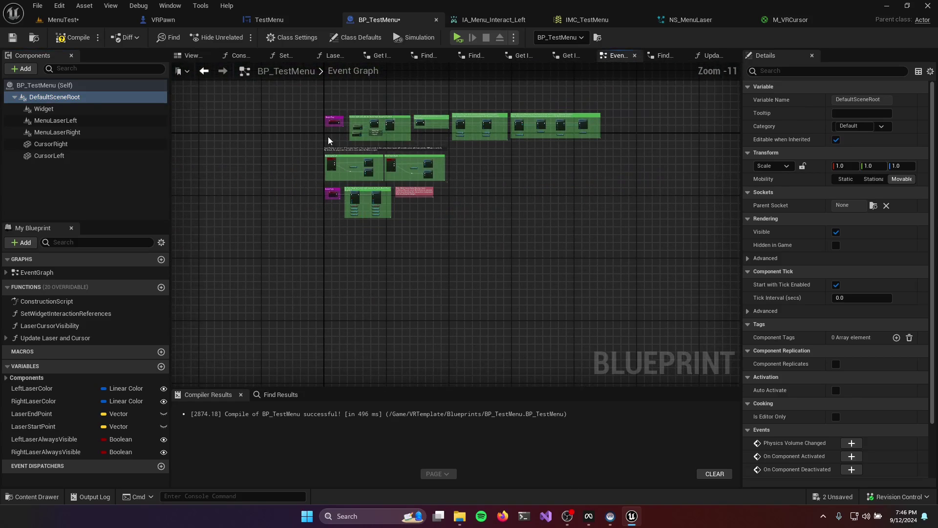
{"action": "scroll", "coordinate": [329, 140], "scroll_direction": "up", "scroll_amount": 11}
{"action": "right_click_drag", "start_coordinate": [389, 213], "coordinate": [300, 278]}
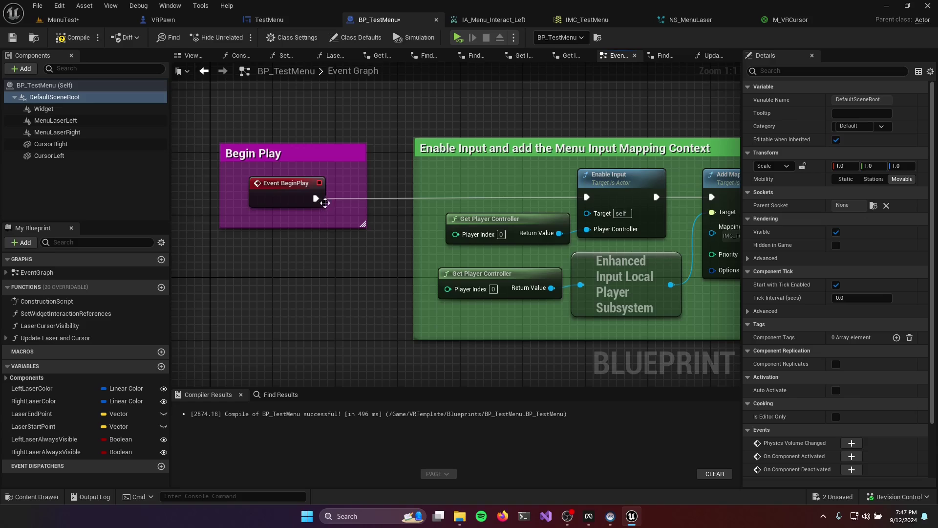
{"action": "right_click_drag", "start_coordinate": [348, 309], "coordinate": [194, 286]}
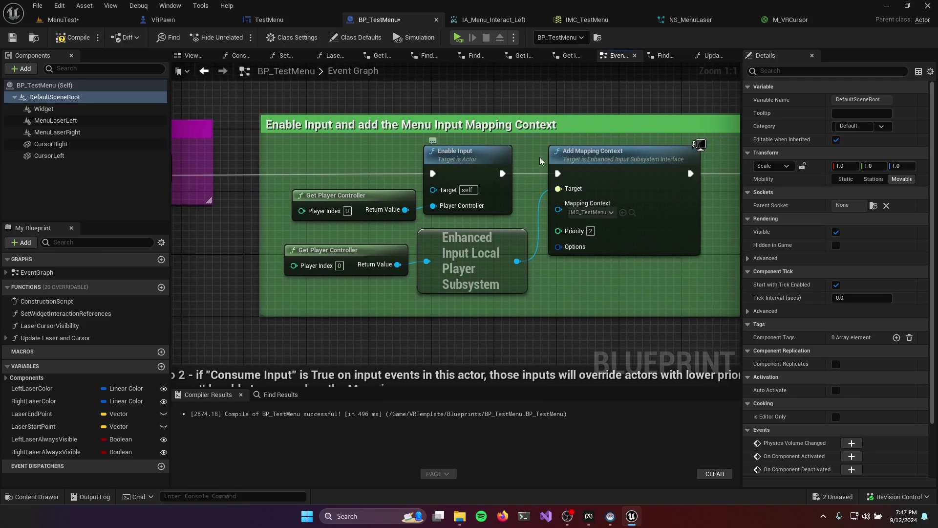
{"action": "right_click_drag", "start_coordinate": [663, 297], "coordinate": [616, 300]}
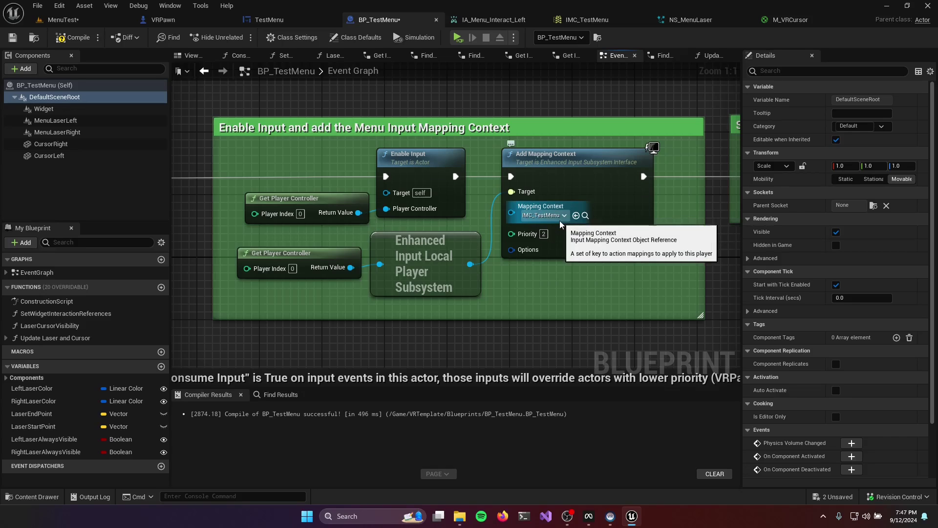
- Open IMC_TestMenu and review the controller trigger mappings under IA_Menu_Interact_Left and IA_Menu_Interact_Right
{"action": "left_click", "coordinate": [609, 20]}
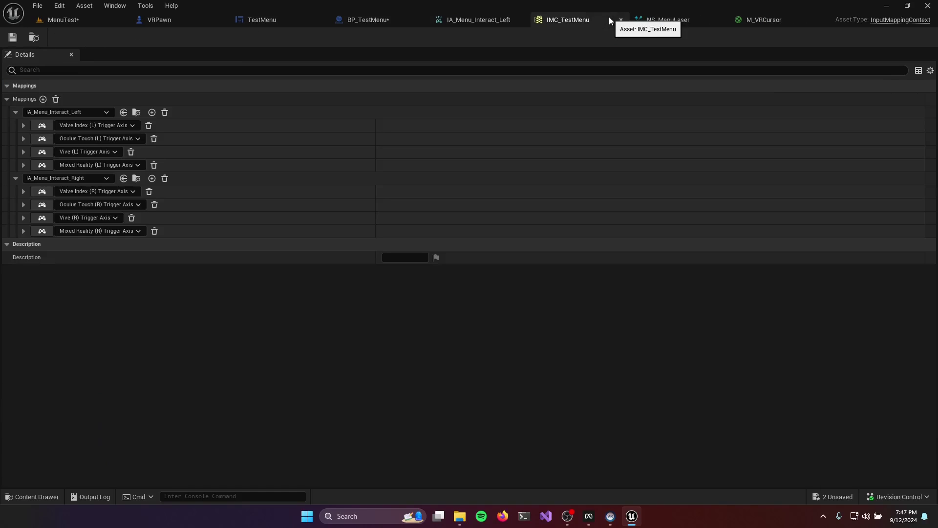
{"action": "left_click", "coordinate": [15, 112]}
{"action": "left_click", "coordinate": [15, 125]}
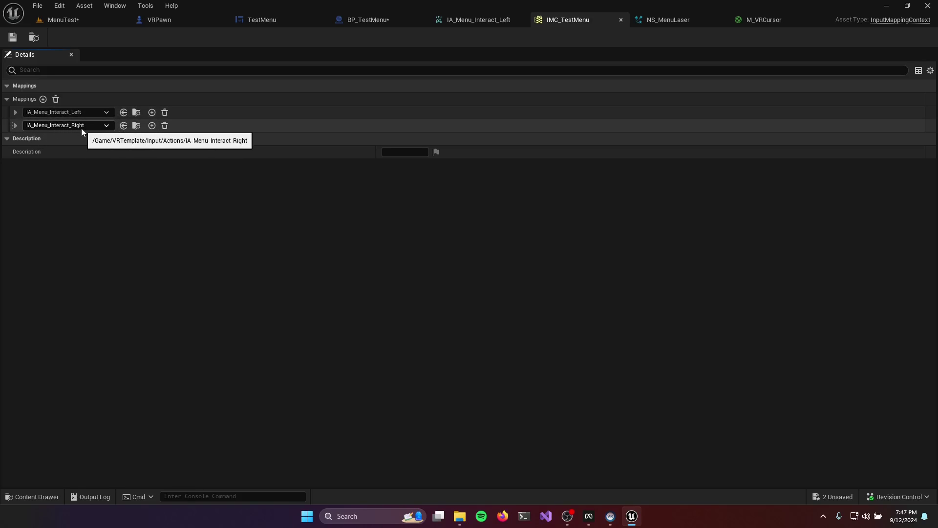
{"action": "left_click", "coordinate": [16, 113]}
{"action": "left_click", "coordinate": [15, 178]}
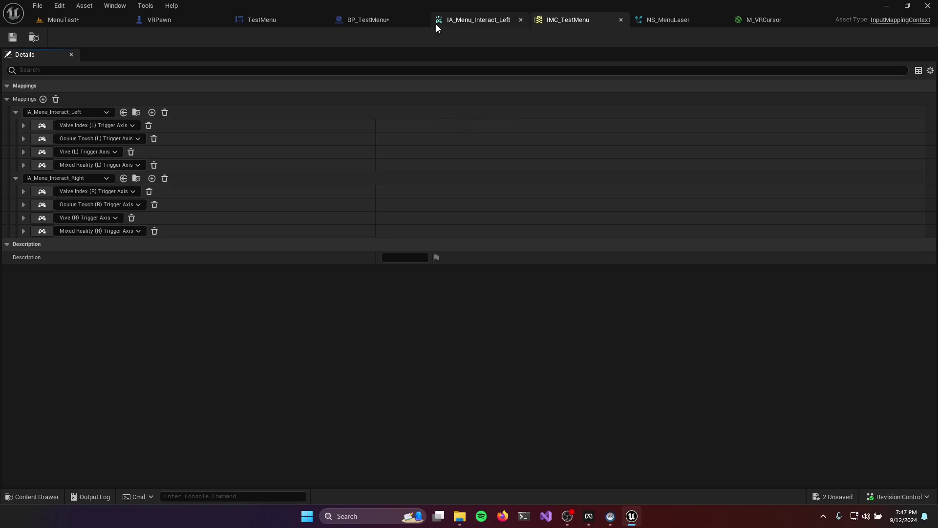
- Check IA_Menu_Interact_Left's Consume Lower Priority Enhanced Input Mappings option against the Add Mapping Context priority in BP_TestMenu
{"action": "left_click", "coordinate": [476, 22]}
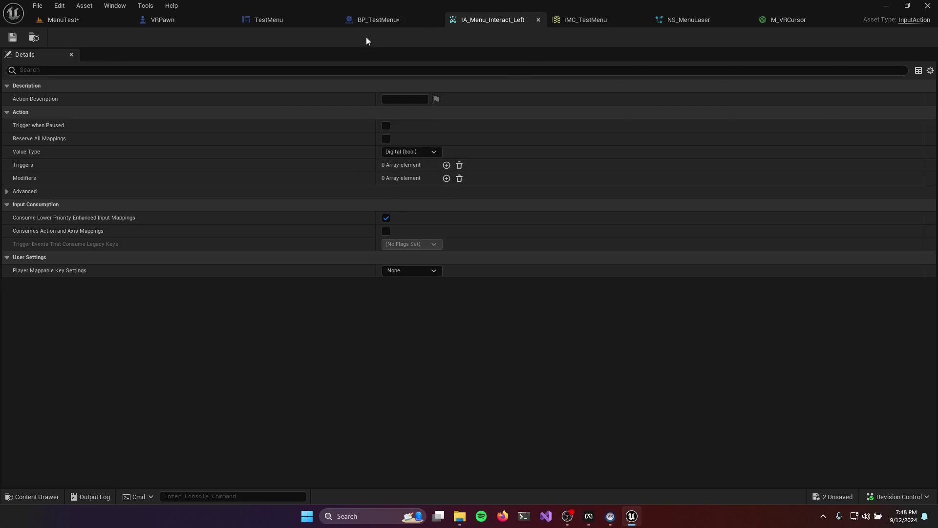
{"action": "left_click", "coordinate": [373, 22]}
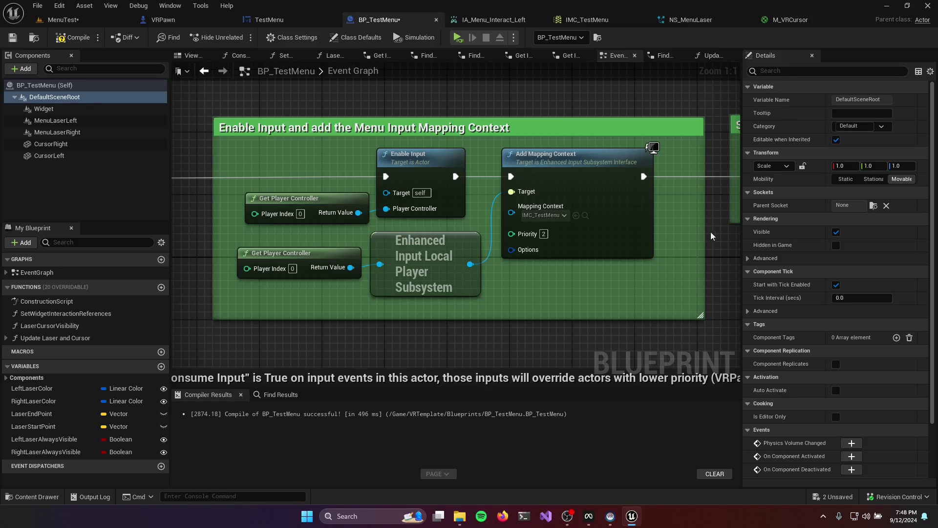
{"action": "left_click", "coordinate": [493, 20]}
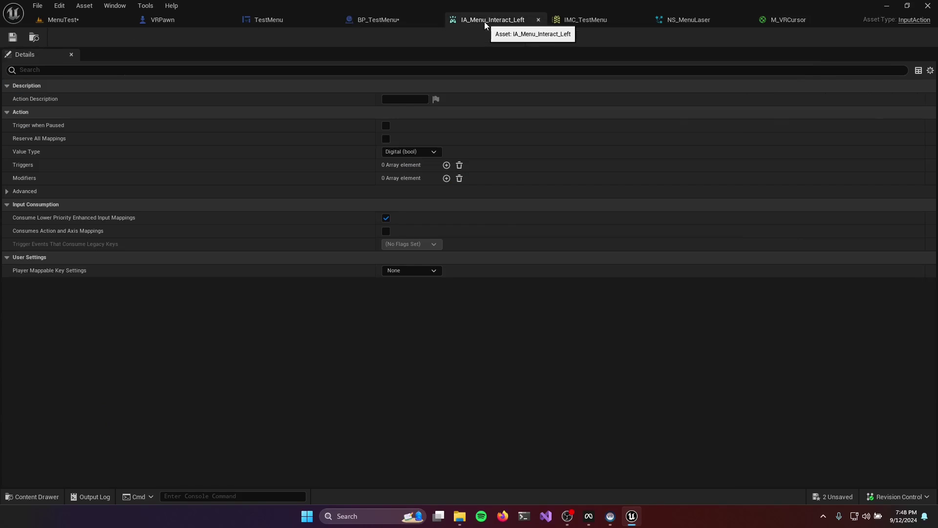
{"action": "left_click", "coordinate": [387, 218]}
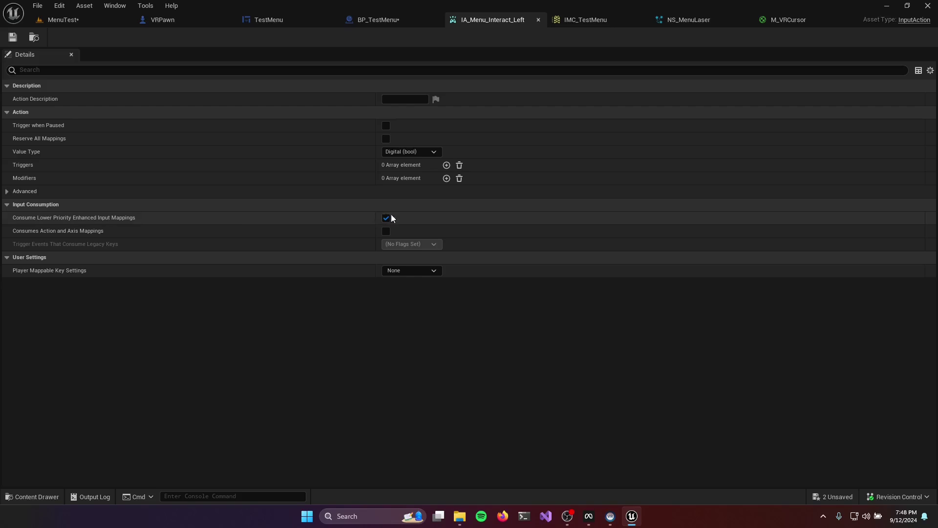
{"action": "mouse_move", "coordinate": [48, 218]}
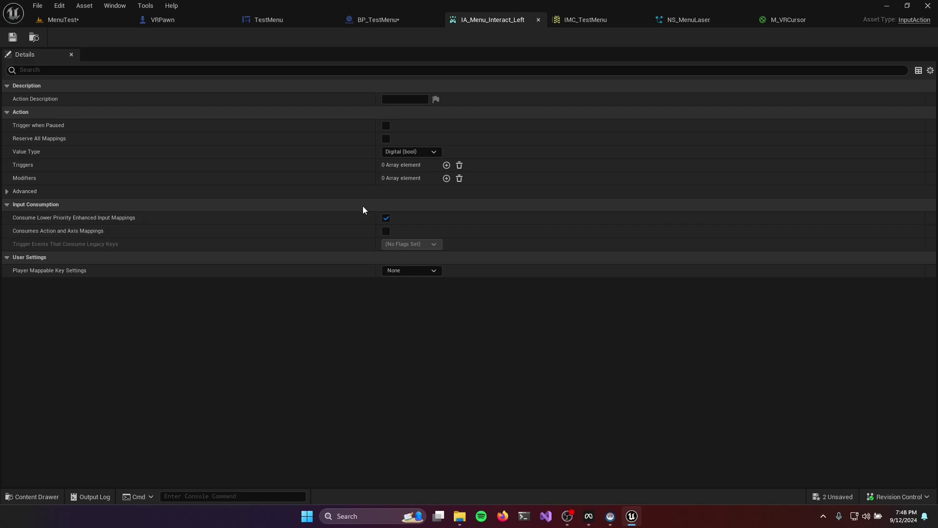
- View BP_TestMenu's widget interaction references section and inspect VRPawn's left and right aim controllers with their widget interaction components
{"action": "left_click", "coordinate": [368, 20]}
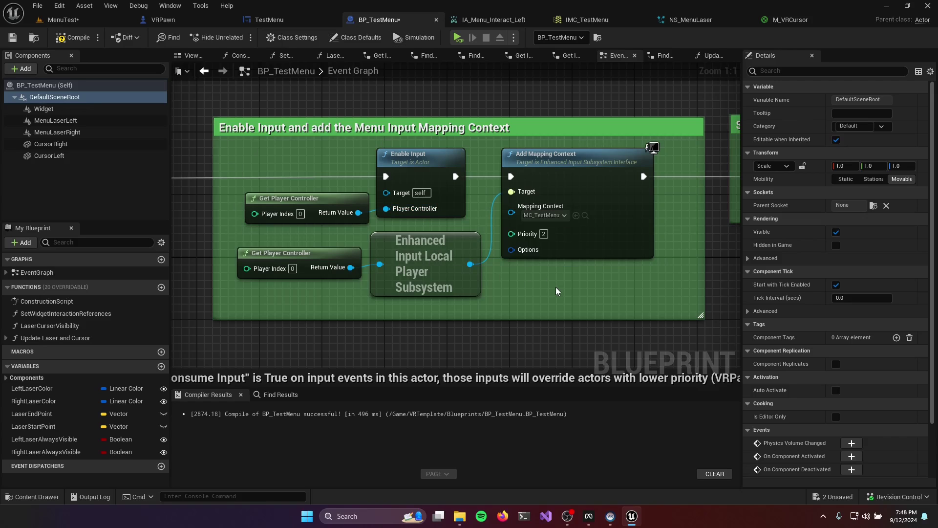
{"action": "right_click_drag", "start_coordinate": [675, 283], "coordinate": [313, 273]}
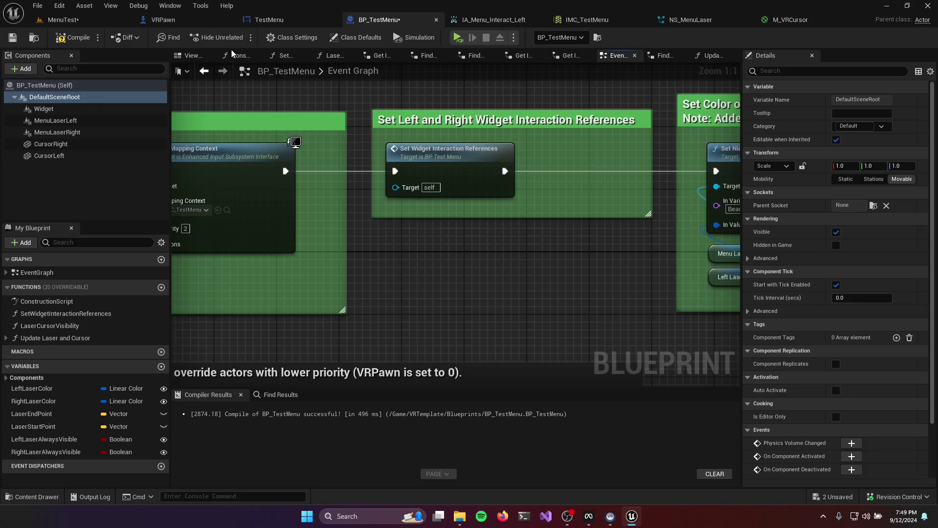
{"action": "left_click", "coordinate": [175, 21]}
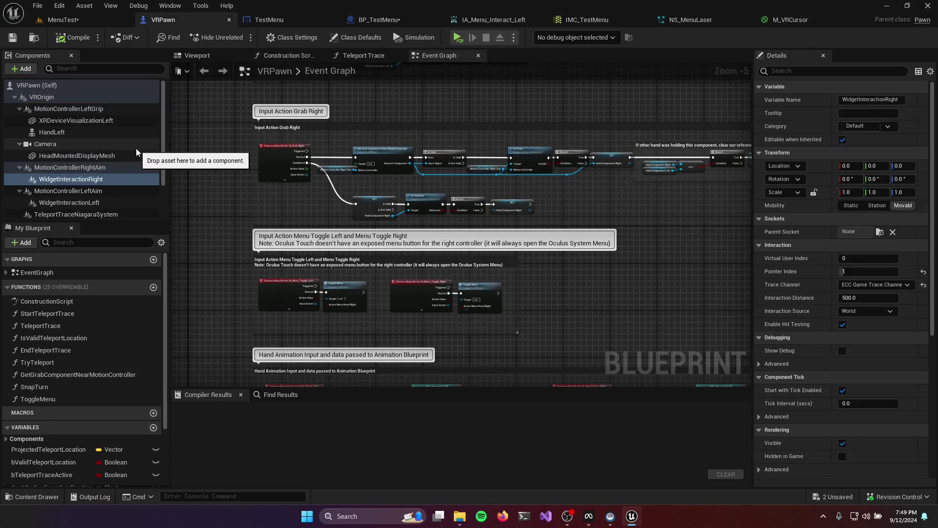
{"action": "scroll", "coordinate": [73, 141], "scroll_direction": "down", "scroll_amount": 3}
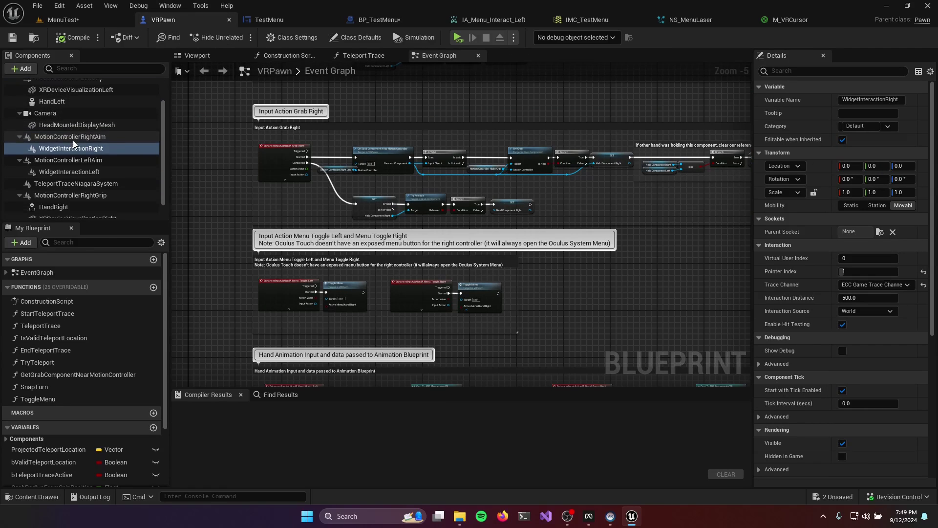
{"action": "left_click", "coordinate": [87, 136]}
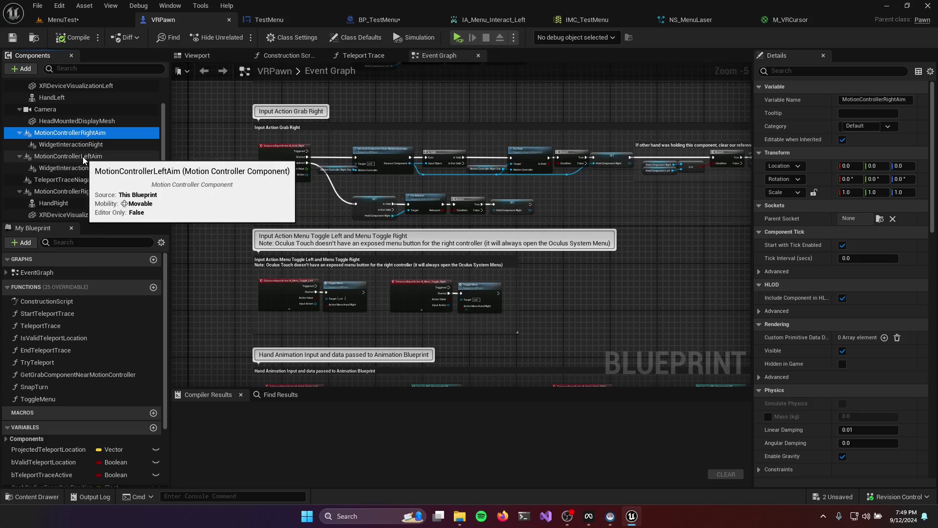
{"action": "left_click", "coordinate": [82, 158]}
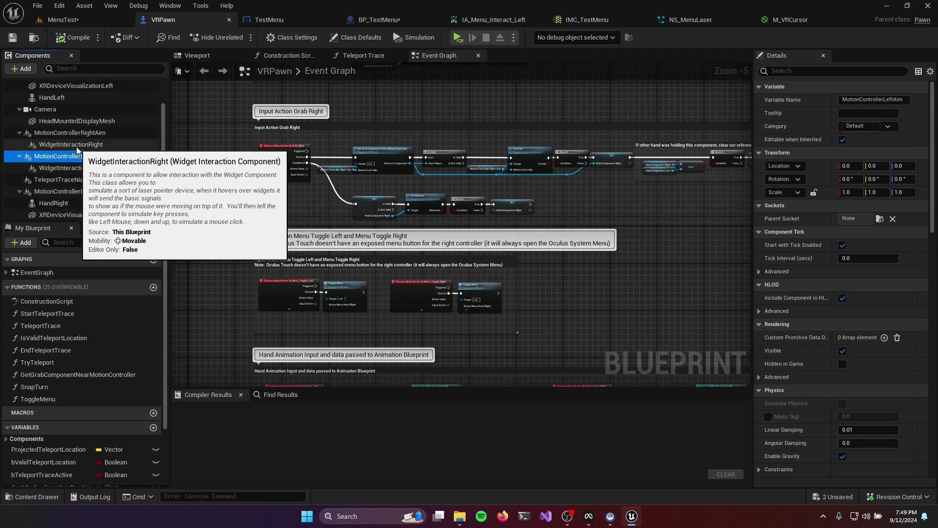
{"action": "left_click", "coordinate": [77, 146]}
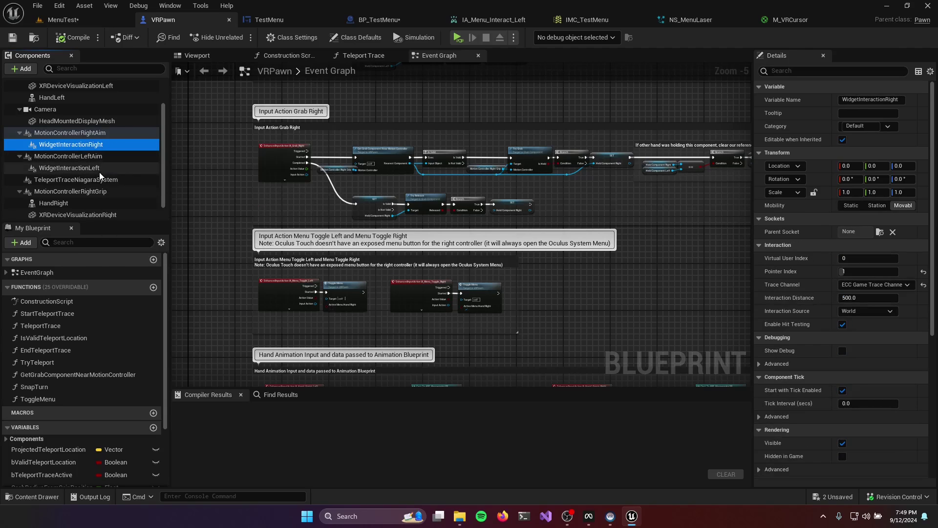
{"action": "left_click", "coordinate": [99, 169]}
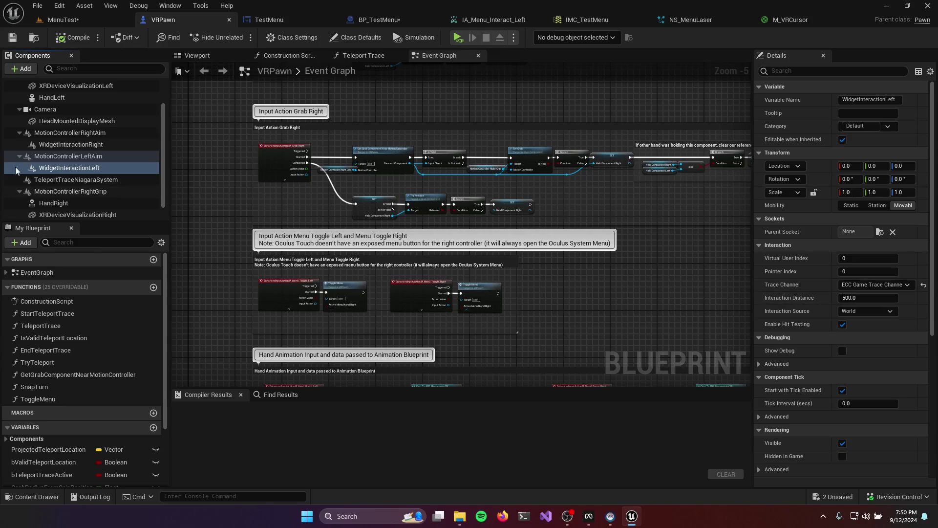
- Compare the Pointer Index settings of WidgetInteractionRight and WidgetInteractionLeft in VRPawn
{"action": "left_click", "coordinate": [58, 145]}
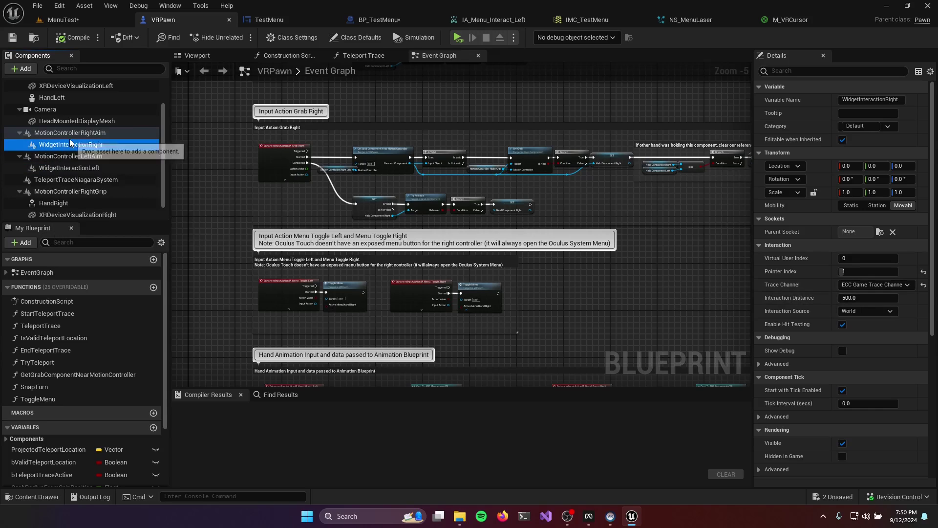
{"action": "left_click", "coordinate": [80, 169]}
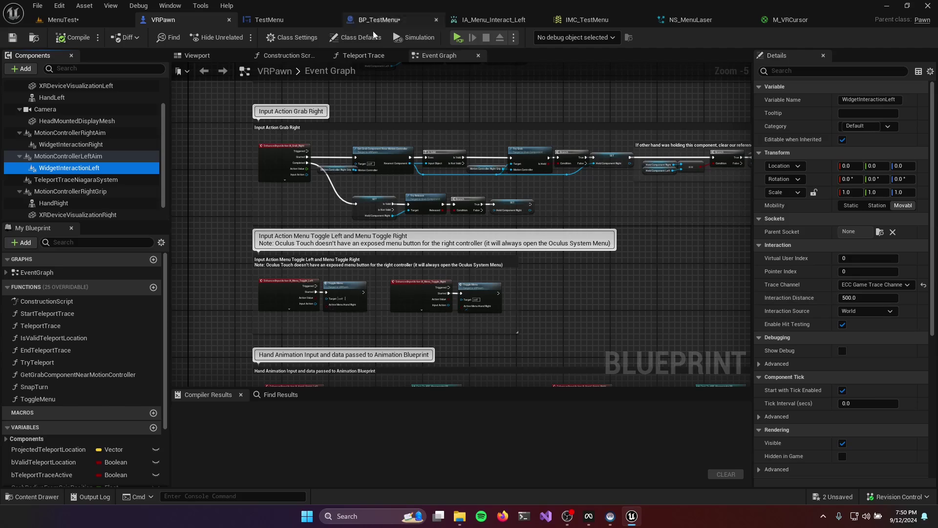
{"action": "left_click", "coordinate": [102, 144]}
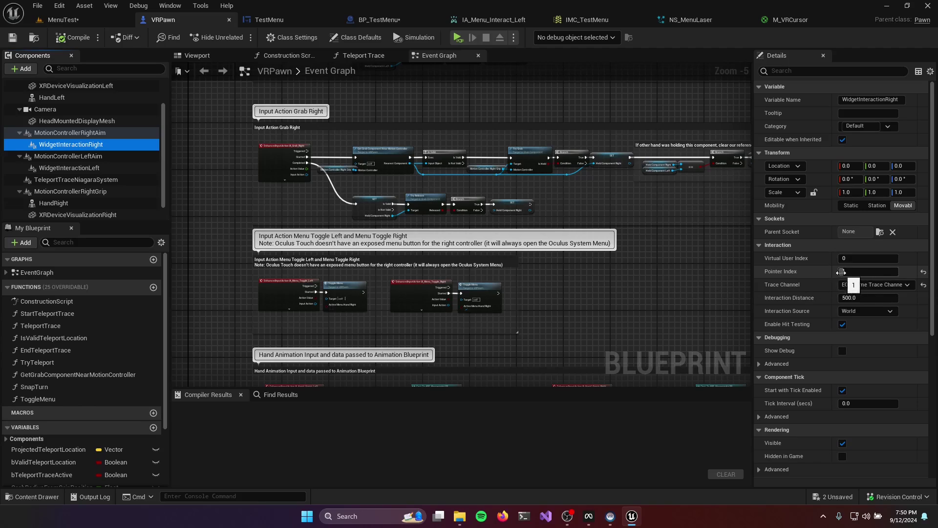
{"action": "left_click", "coordinate": [108, 169]}
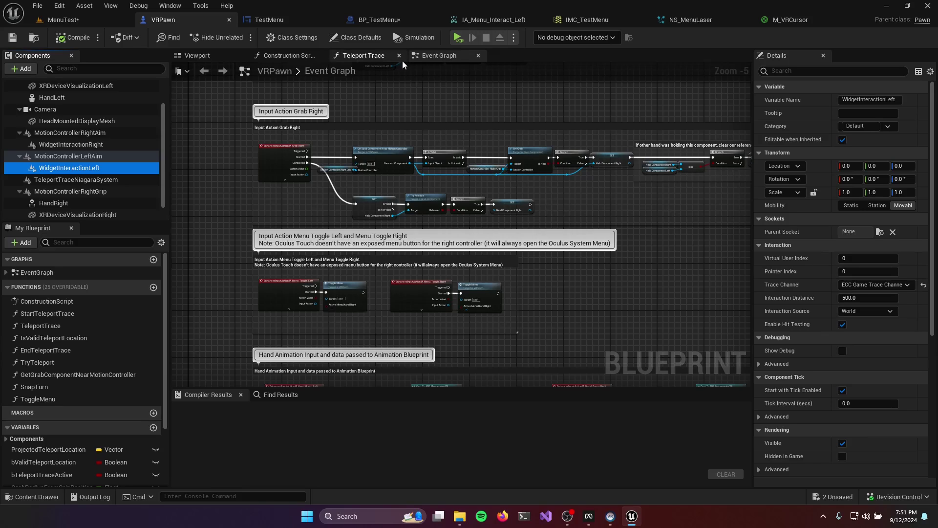
- Return to BP_TestMenu, open the Set Widget Interaction References function from the event graph and view its logic
{"action": "left_click", "coordinate": [387, 20]}
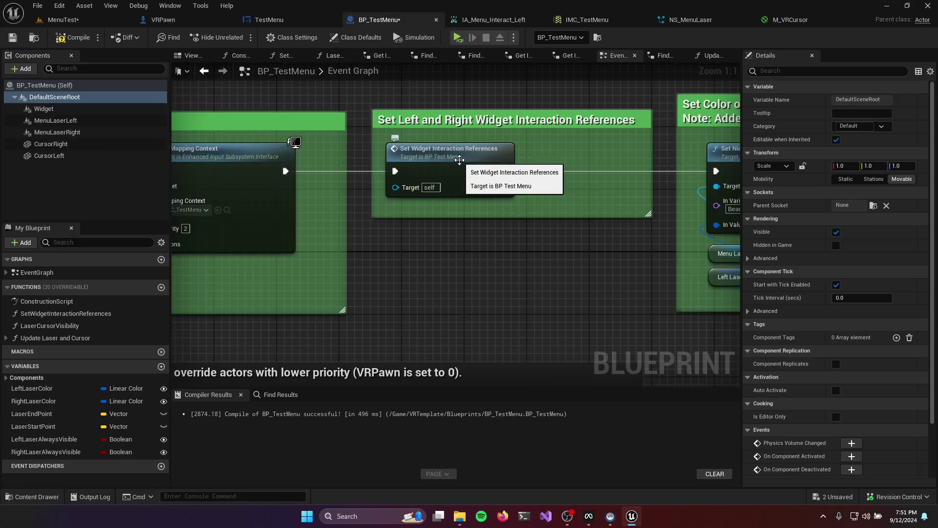
{"action": "right_click_drag", "start_coordinate": [436, 266], "coordinate": [637, 263]}
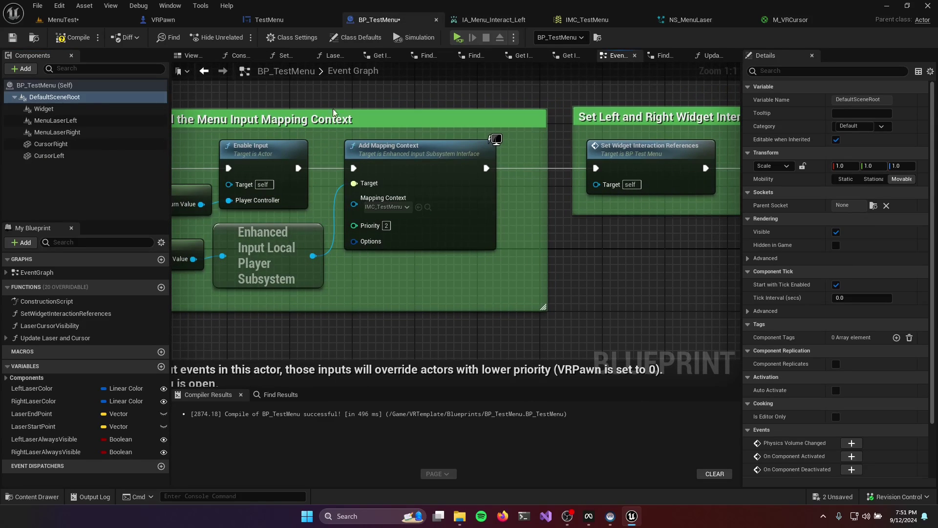
{"action": "right_click_drag", "start_coordinate": [479, 228], "coordinate": [306, 243]}
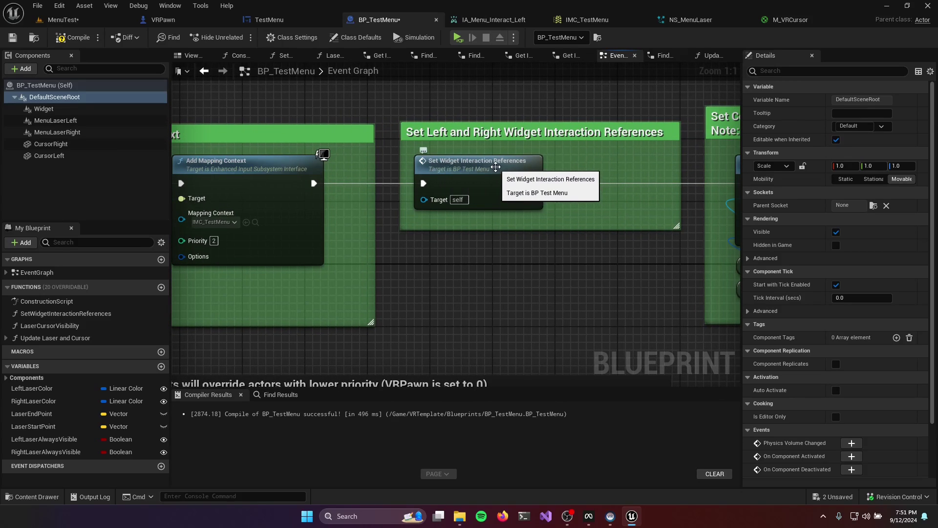
{"action": "double_click", "coordinate": [495, 167]}
{"action": "scroll", "coordinate": [386, 250], "scroll_direction": "down", "scroll_amount": 3}
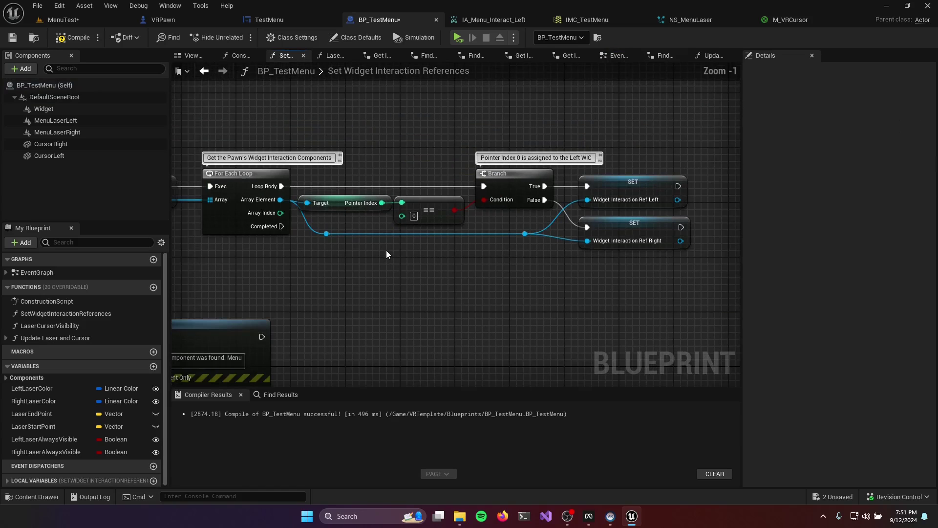
{"action": "mouse_move", "coordinate": [365, 262]}
{"action": "right_mouse_down"}
{"action": "mouse_move", "coordinate": [484, 236]}
{"action": "mouse_move", "coordinate": [574, 232]}
{"action": "right_mouse_up"}
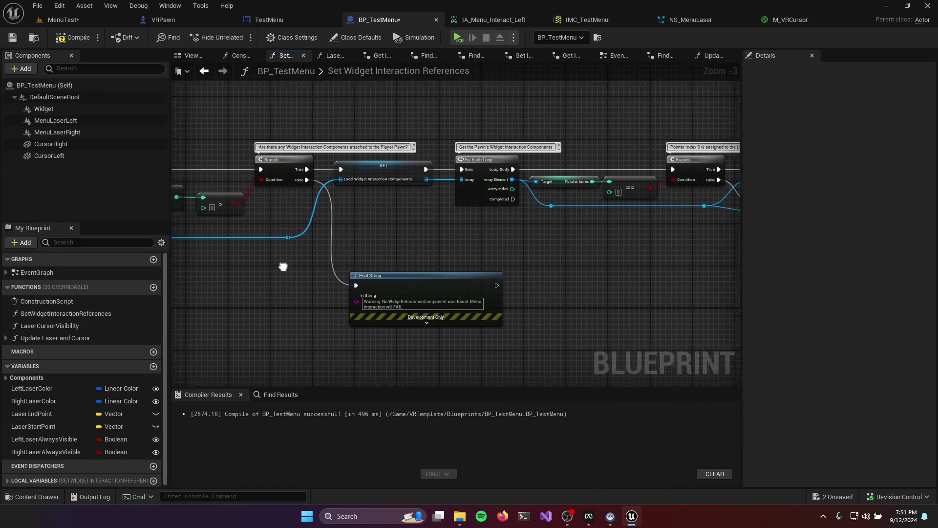
{"action": "mouse_move", "coordinate": [283, 266]}
{"action": "right_mouse_down"}
{"action": "mouse_move", "coordinate": [461, 257]}
{"action": "mouse_move", "coordinate": [383, 268]}
{"action": "mouse_move", "coordinate": [416, 274]}
{"action": "right_mouse_up"}
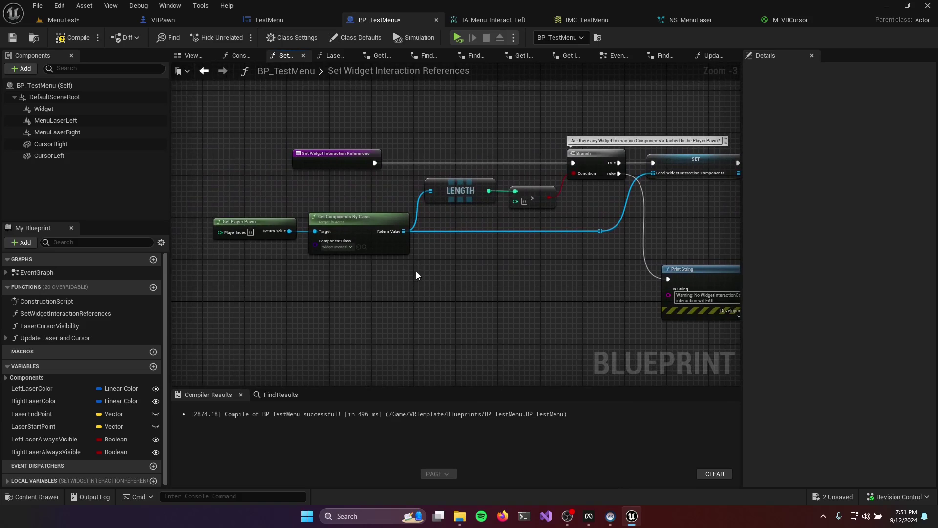
- Examine how Get Player Pawn feeds Get Components By Class with the Widget Interaction component class
{"action": "scroll", "coordinate": [415, 272], "scroll_direction": "up", "scroll_amount": 2}
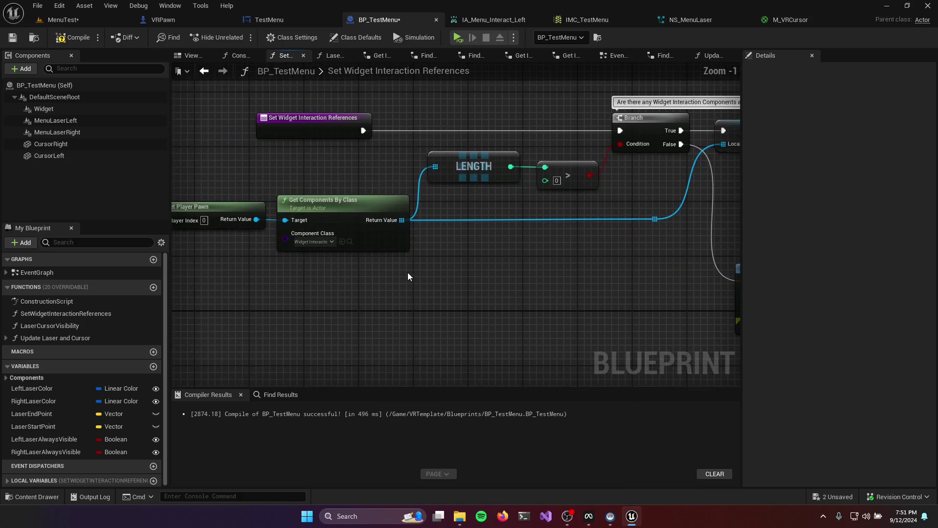
{"action": "right_click_drag", "start_coordinate": [408, 272], "coordinate": [486, 261]}
{"action": "right_click_drag", "start_coordinate": [445, 299], "coordinate": [427, 293]}
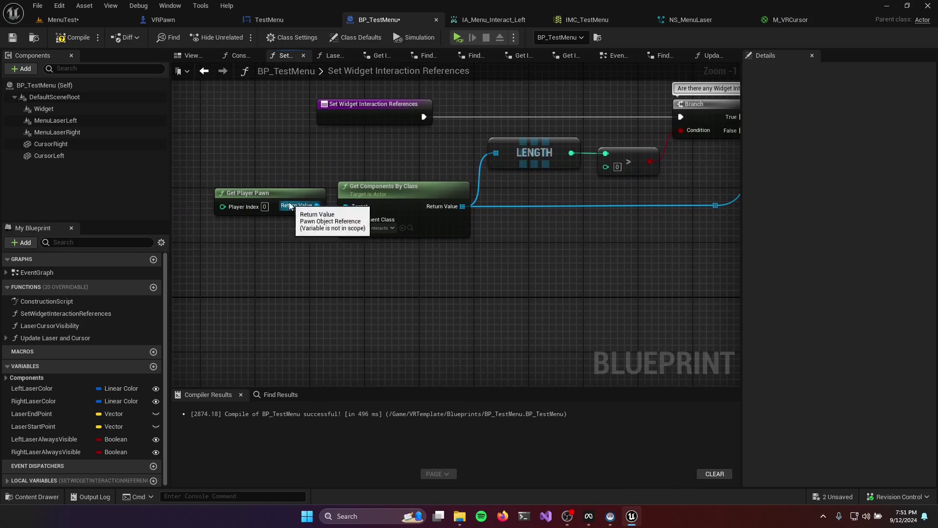
{"action": "left_click", "coordinate": [264, 193]}
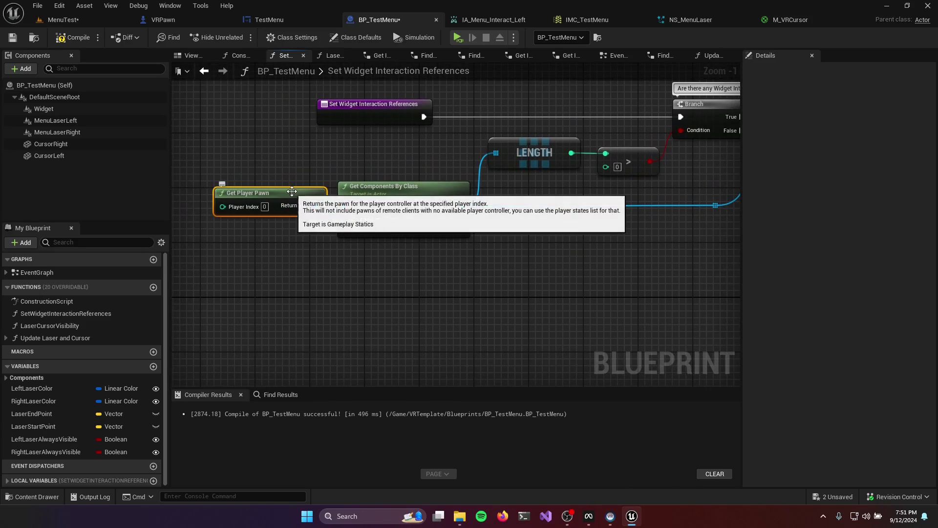
{"action": "left_click", "coordinate": [402, 188]}
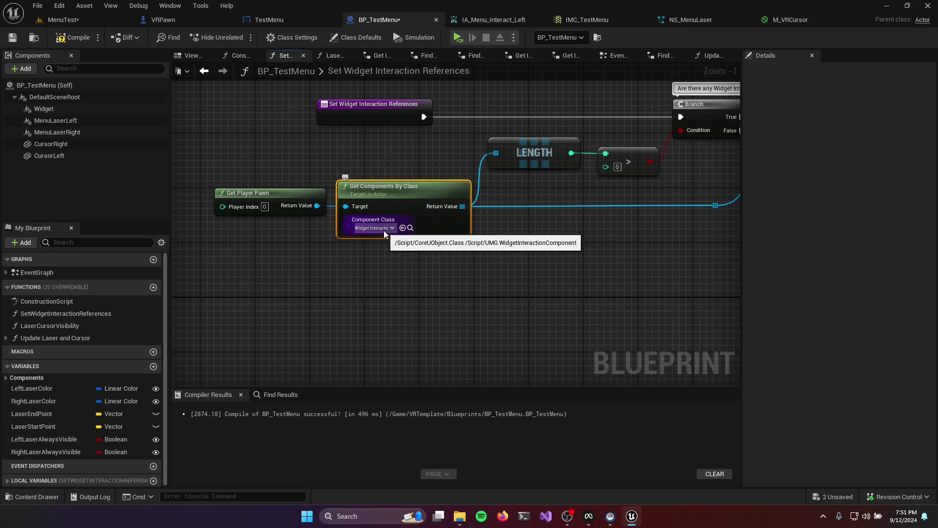
- Trace the function from the array length check and Branch through the For Each Loop to the Pointer Index comparison
{"action": "right_click_drag", "start_coordinate": [551, 277], "coordinate": [335, 327]}
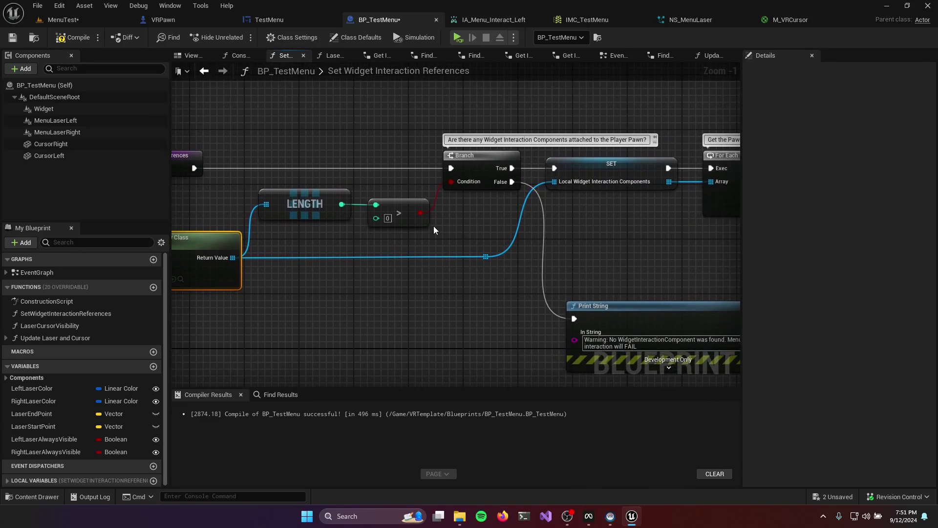
{"action": "right_click_drag", "start_coordinate": [605, 223], "coordinate": [392, 240]}
{"action": "right_click_drag", "start_coordinate": [567, 271], "coordinate": [415, 266]}
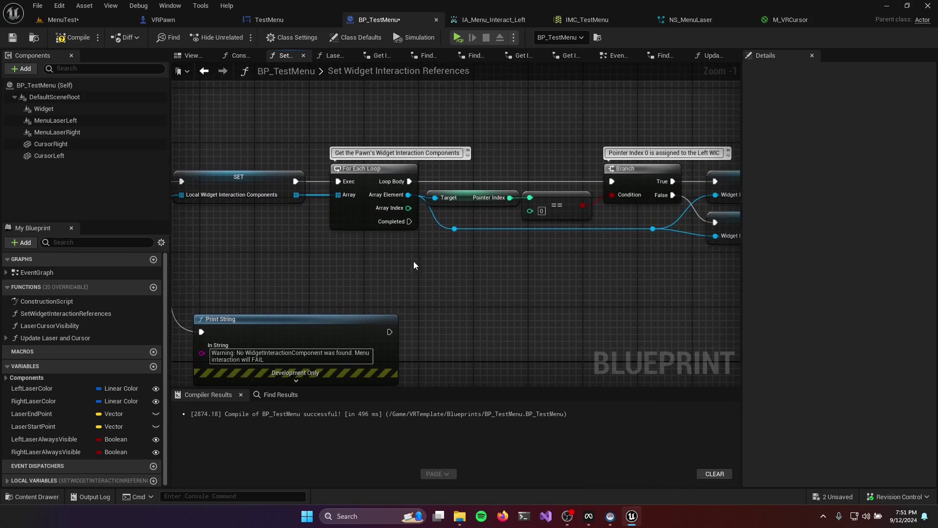
{"action": "right_click_drag", "start_coordinate": [504, 294], "coordinate": [407, 292]}
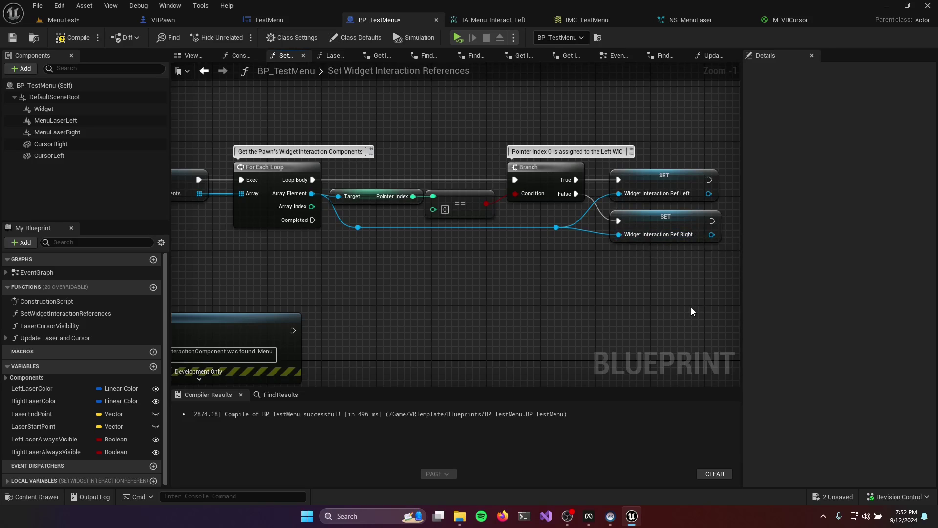
- Inspect the SET nodes for Widget Interaction Ref Left and Right, and check them against WidgetInteractionLeft's interaction settings in VRPawn
{"action": "left_click", "coordinate": [672, 173]}
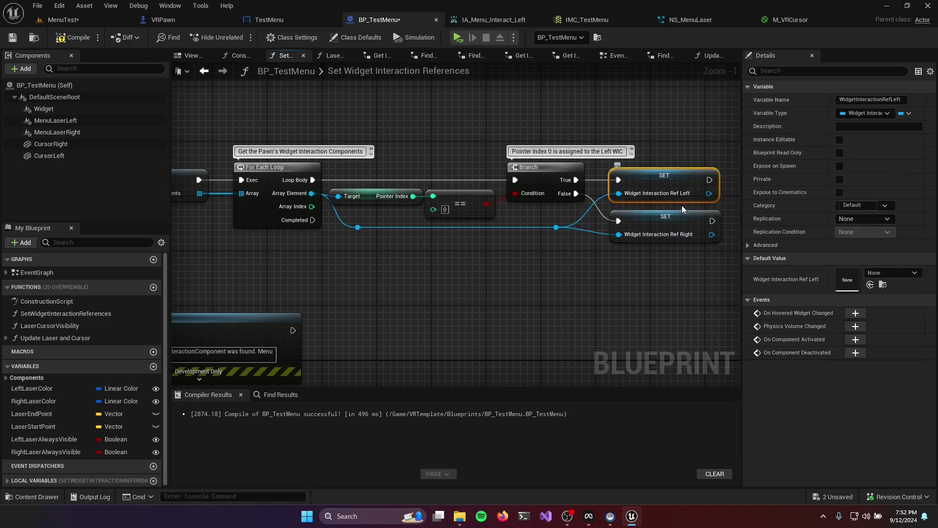
{"action": "left_click", "coordinate": [682, 217]}
{"action": "left_click", "coordinate": [674, 177]}
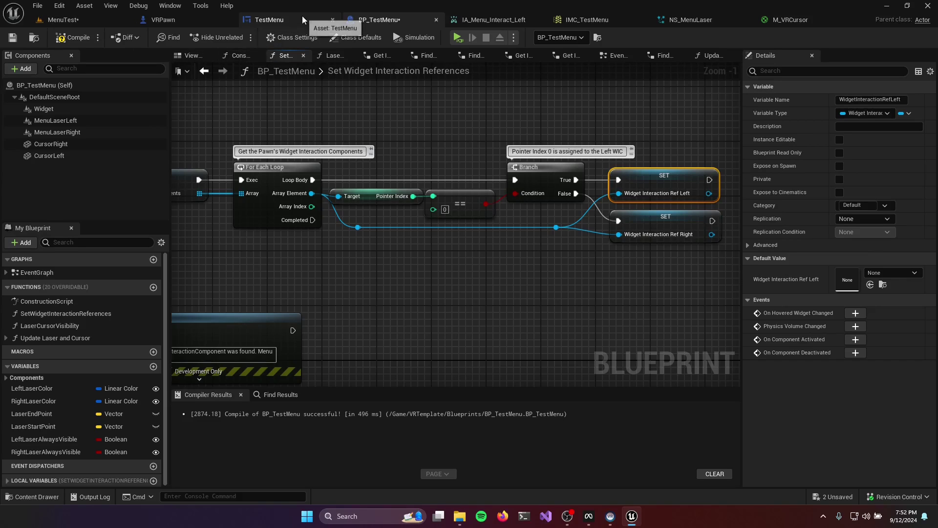
{"action": "left_click", "coordinate": [195, 18]}
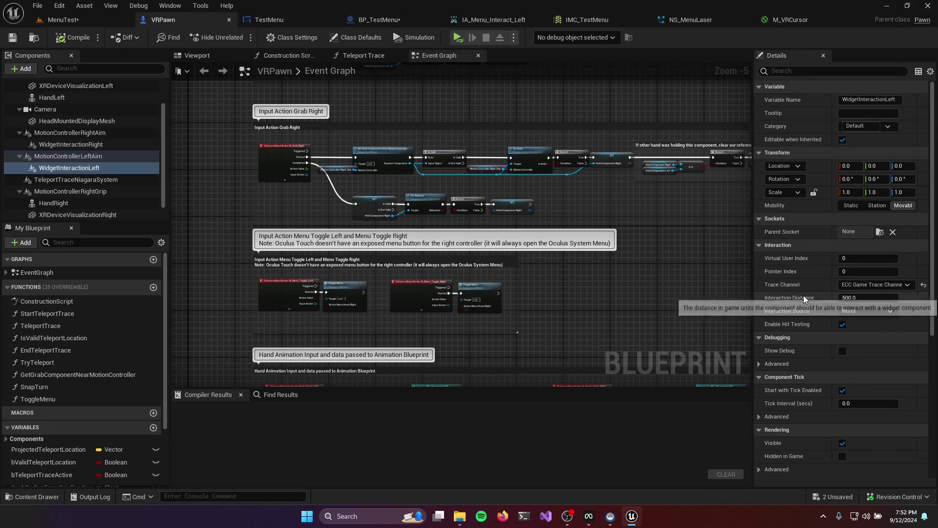
{"action": "left_click", "coordinate": [405, 24]}
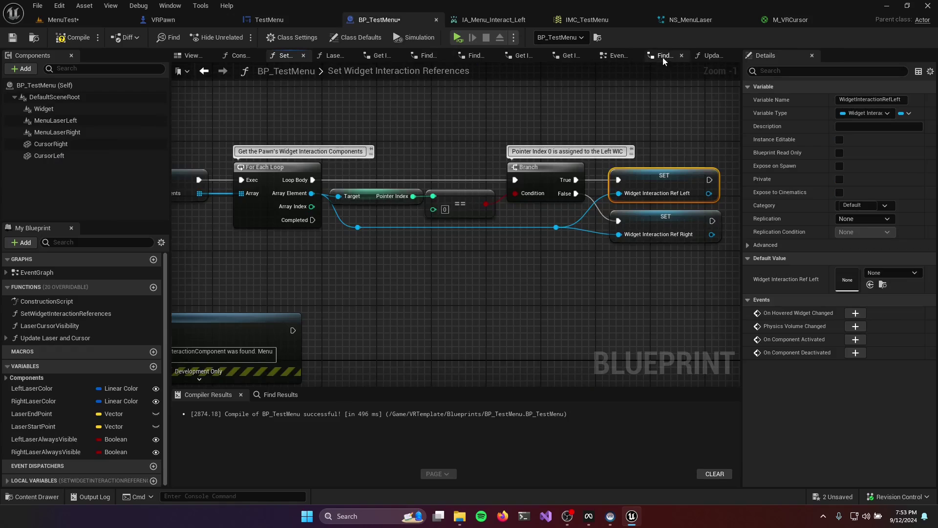
- View the laser color section of BP_TestMenu's event graph and the placed actor's laser color settings in the MenuTest level
{"action": "left_click", "coordinate": [615, 55]}
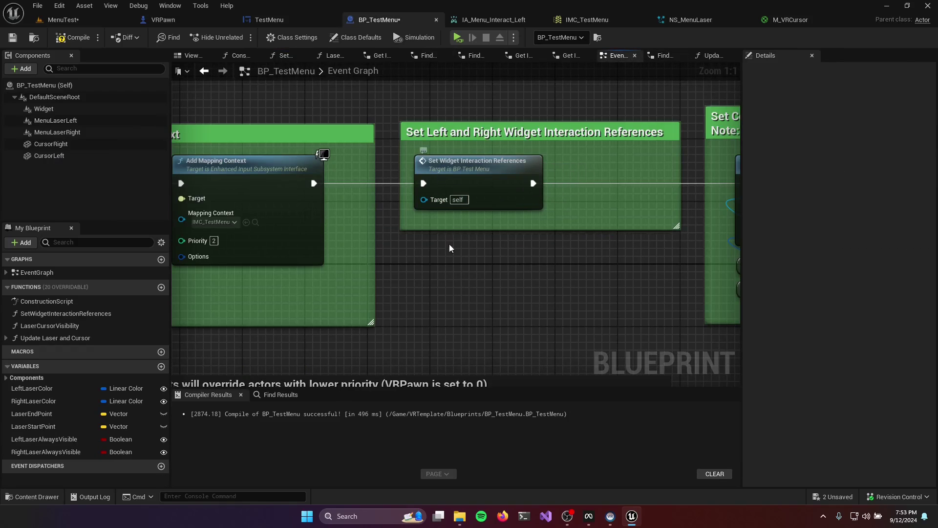
{"action": "right_click_drag", "start_coordinate": [615, 301], "coordinate": [222, 270]}
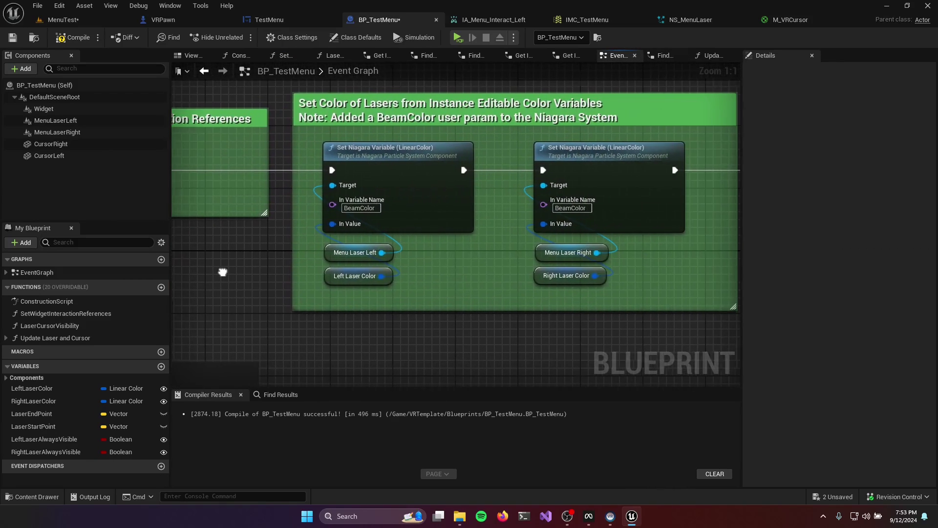
{"action": "right_click_drag", "start_coordinate": [562, 335], "coordinate": [522, 346]}
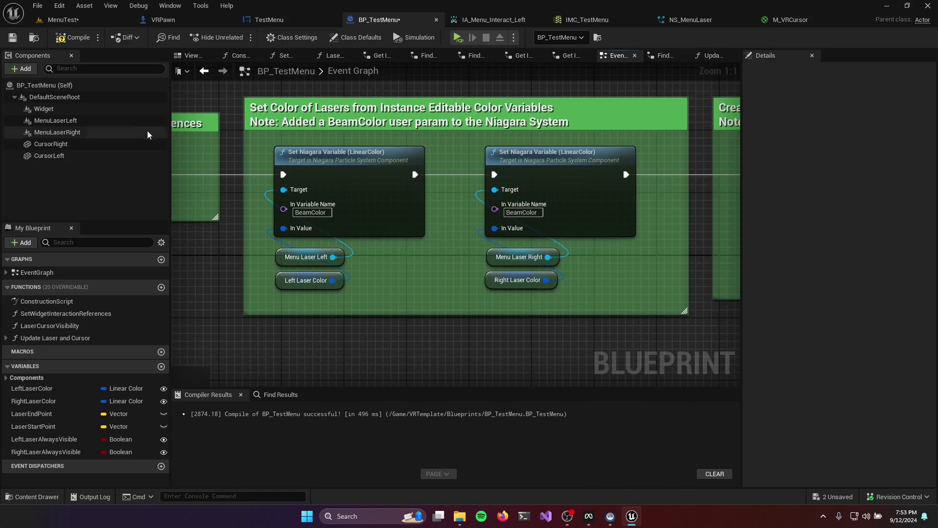
{"action": "left_click", "coordinate": [61, 19]}
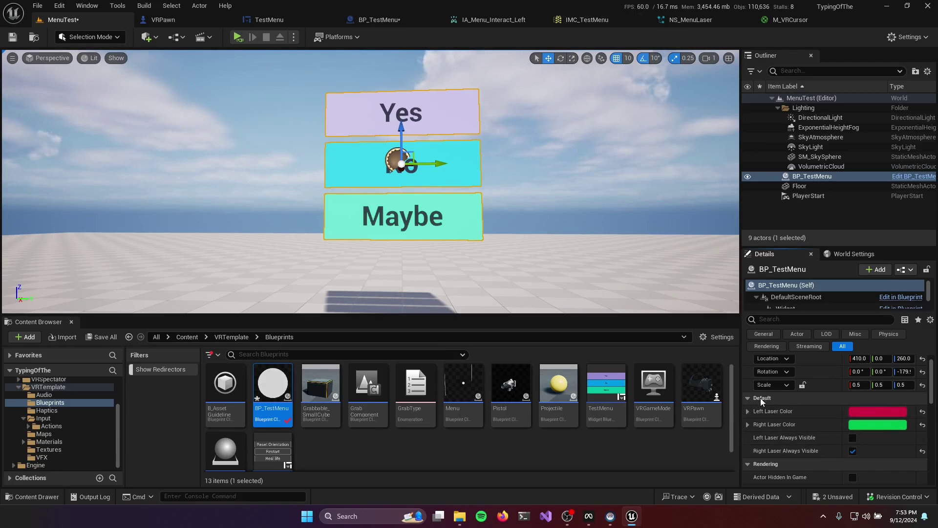
{"action": "left_click", "coordinate": [379, 20]}
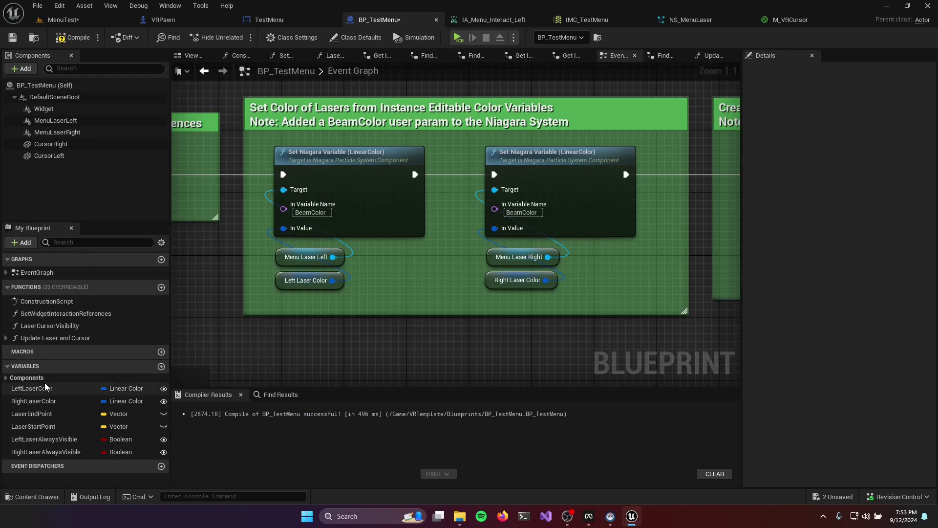
- Inspect the LeftLaserColor and RightLaserColor variables and the MenuLaserLeft and MenuLaserRight components used by the Niagara nodes
{"action": "left_click", "coordinate": [26, 389]}
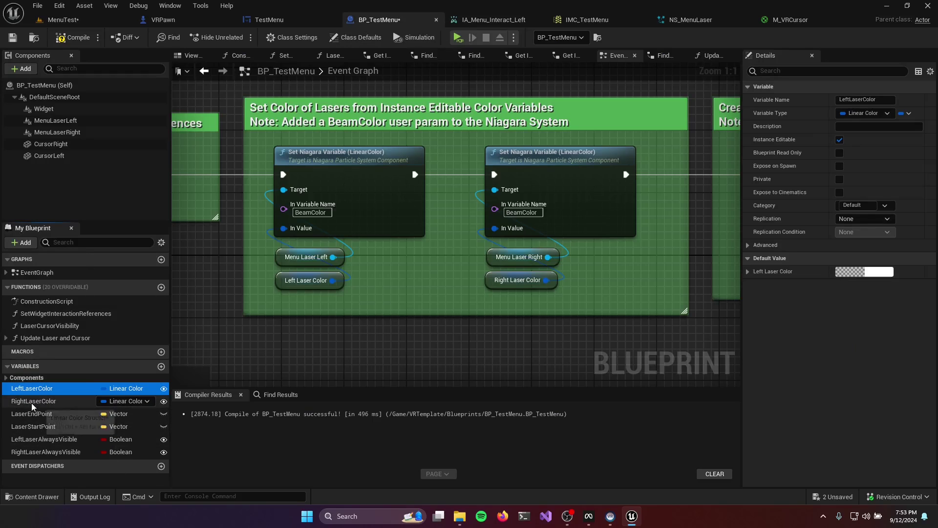
{"action": "left_click", "coordinate": [29, 401]}
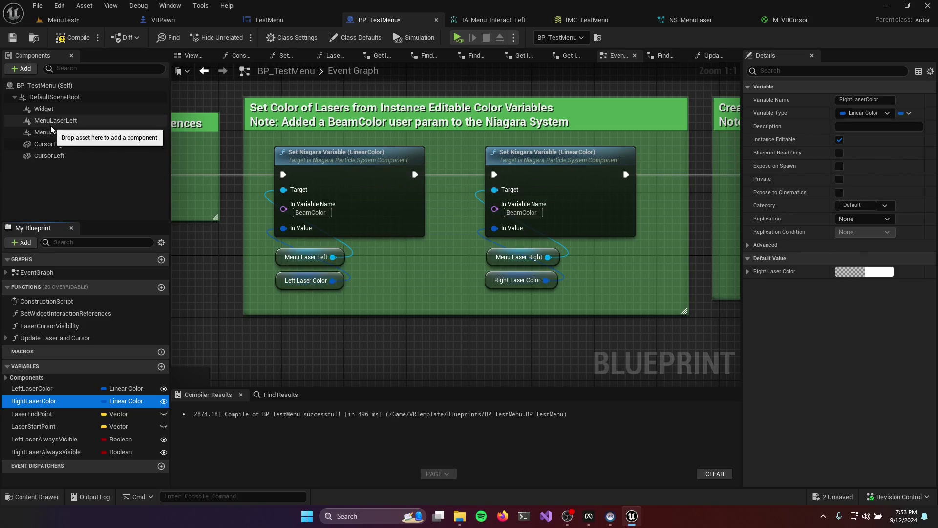
{"action": "left_click", "coordinate": [286, 258]}
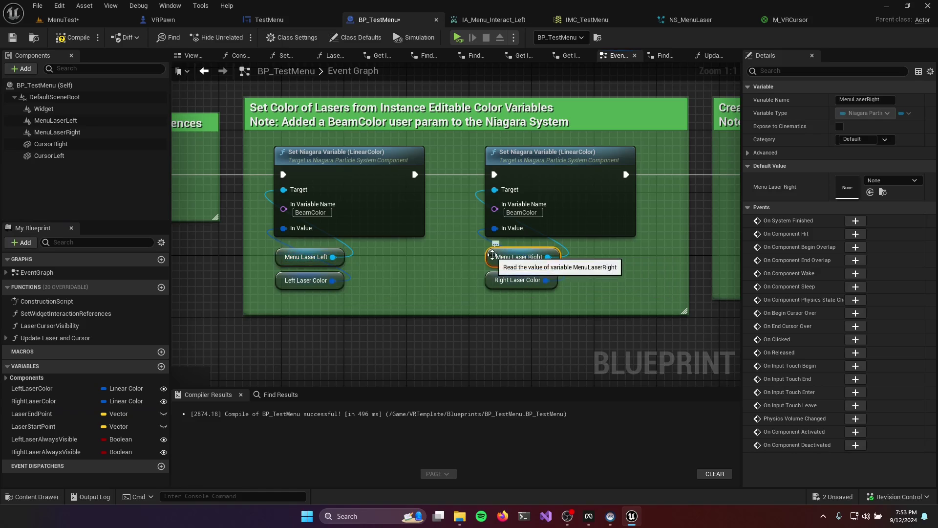
{"action": "left_click", "coordinate": [49, 121]}
{"action": "left_click", "coordinate": [50, 132]}
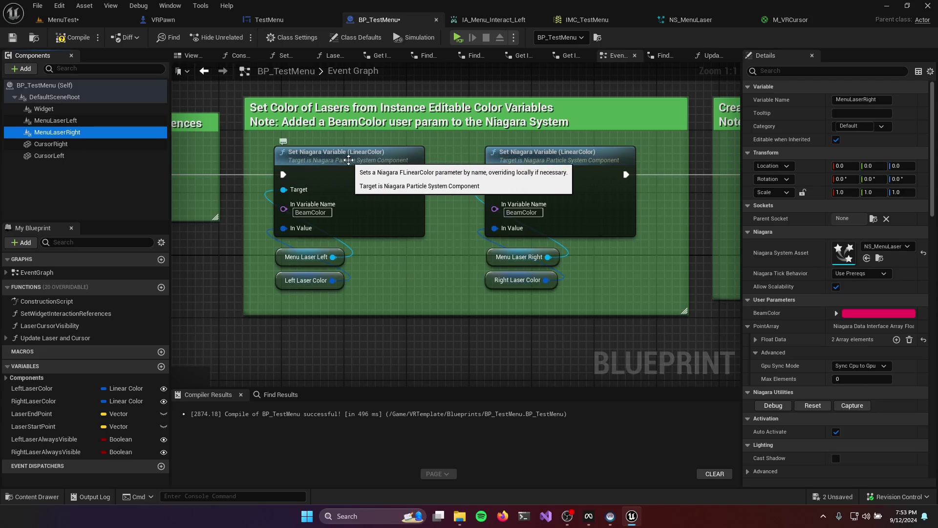
- Check NS_MenuLaser's BeamColor user parameter against the variable names and color inputs of both Set Niagara Variable nodes
{"action": "left_click", "coordinate": [689, 21]}
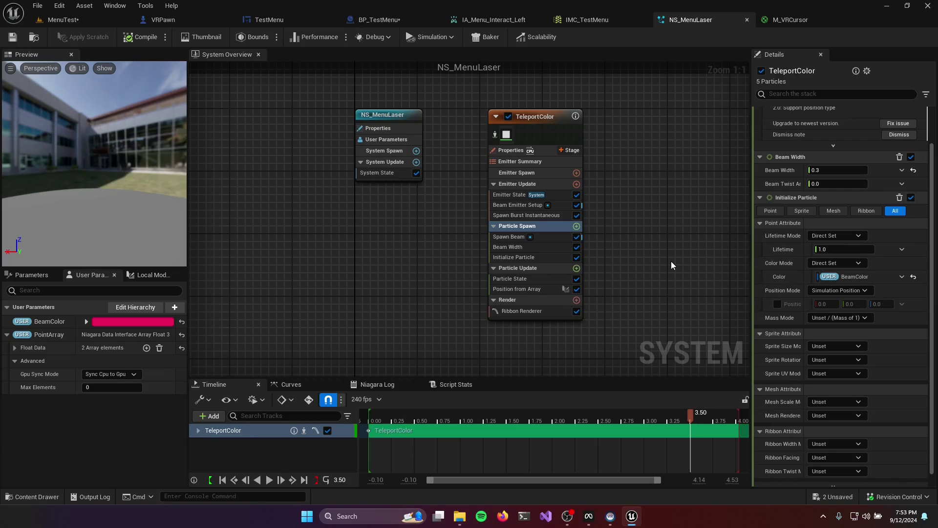
{"action": "left_click", "coordinate": [366, 22]}
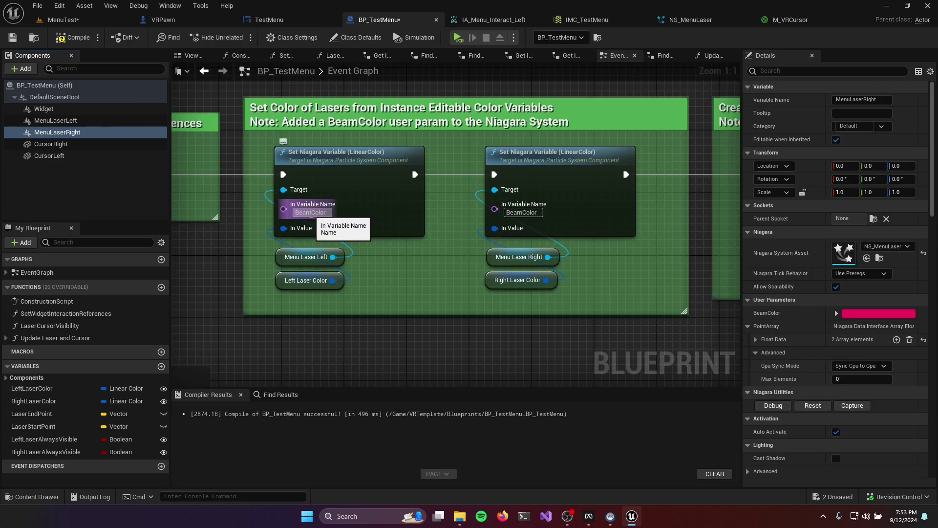
{"action": "left_click", "coordinate": [299, 213]}
{"action": "left_click", "coordinate": [522, 213]}
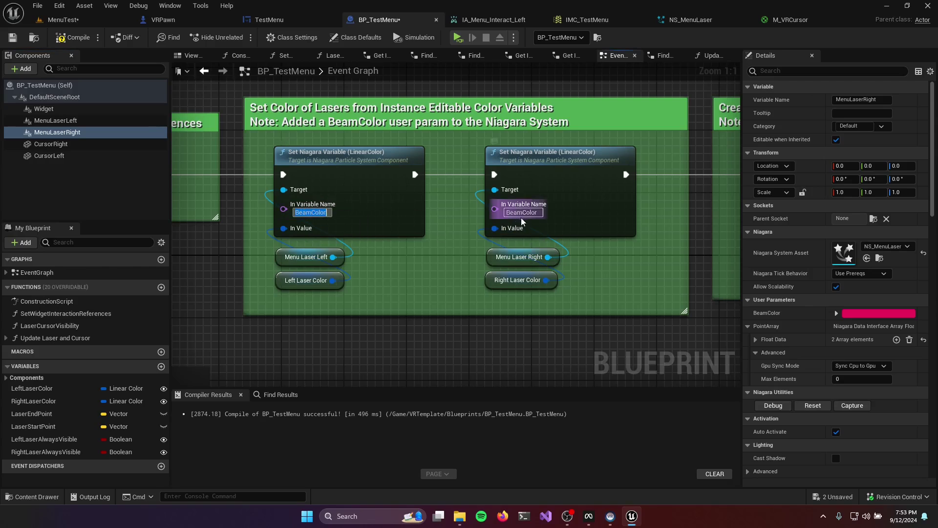
{"action": "left_click", "coordinate": [302, 276]}
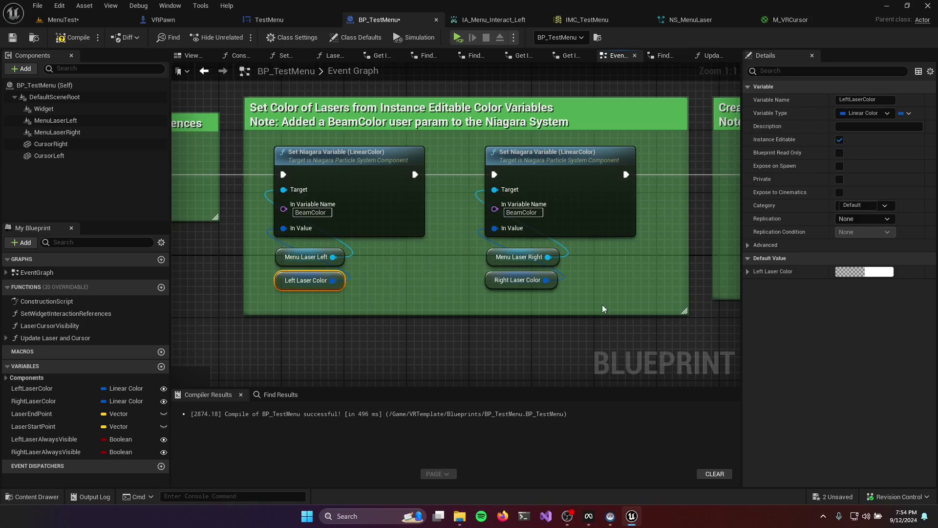
{"action": "left_click", "coordinate": [509, 286]}
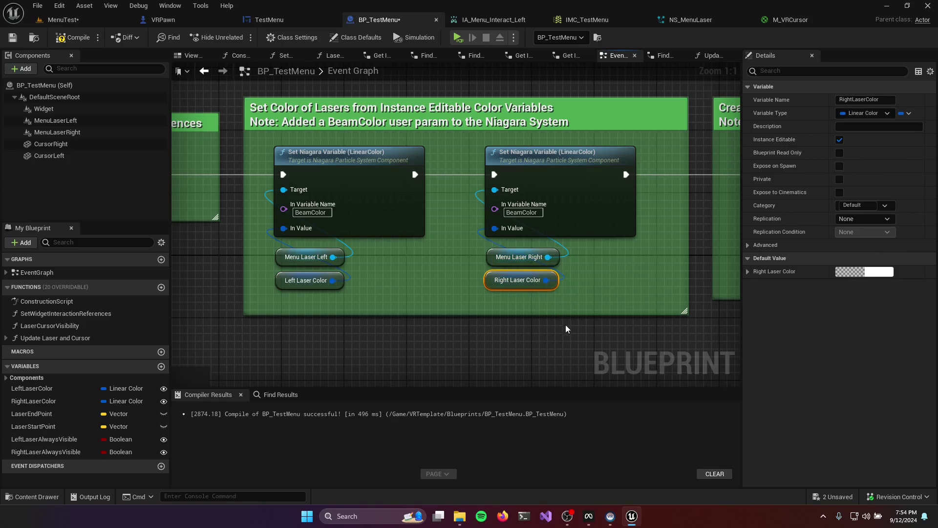
- Review the cursor dynamic material section, CursorRight's M_VRCursor material and the EmissiveColor parameter in the M_VRCursor graph
{"action": "right_click_drag", "start_coordinate": [603, 352], "coordinate": [357, 329]}
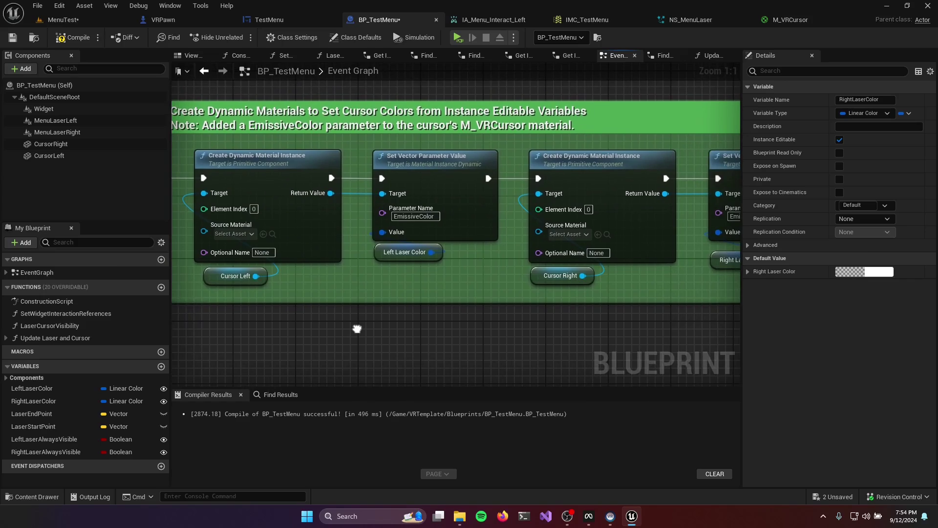
{"action": "left_click", "coordinate": [213, 277]}
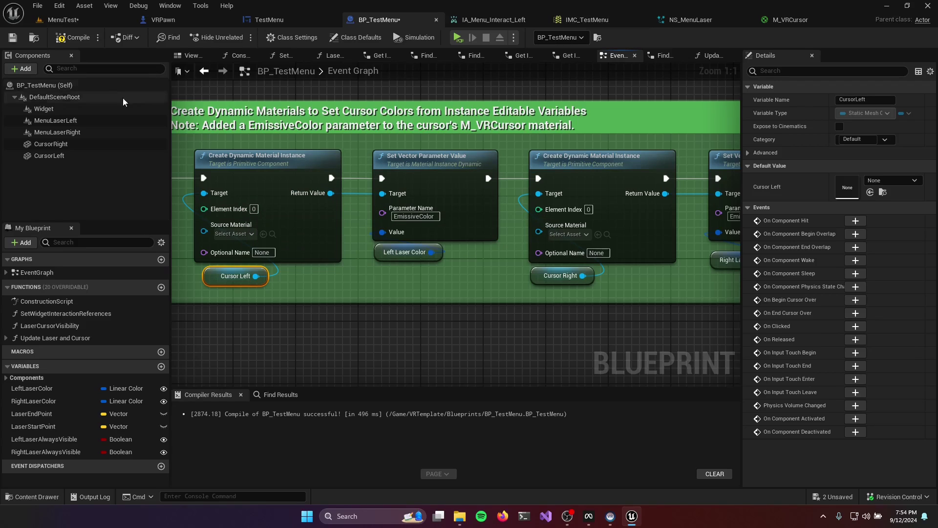
{"action": "left_click", "coordinate": [62, 146]}
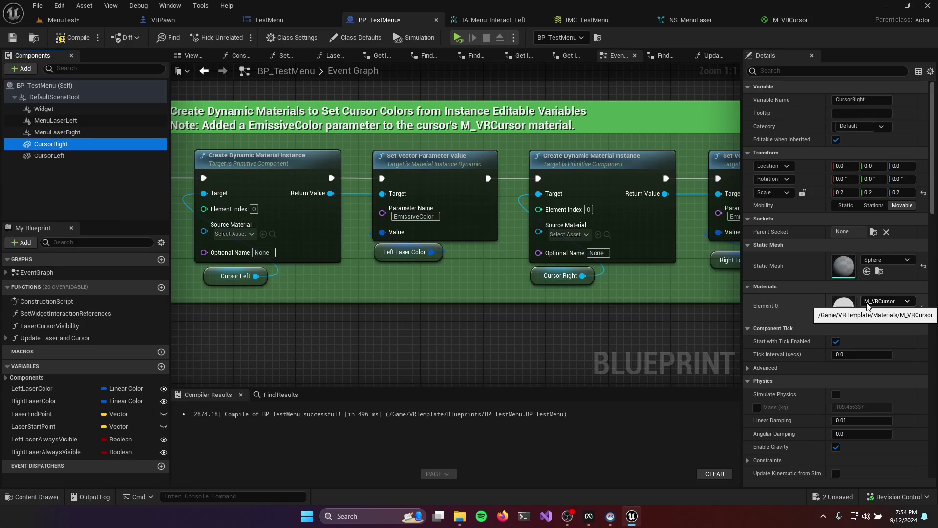
{"action": "left_click", "coordinate": [790, 19]}
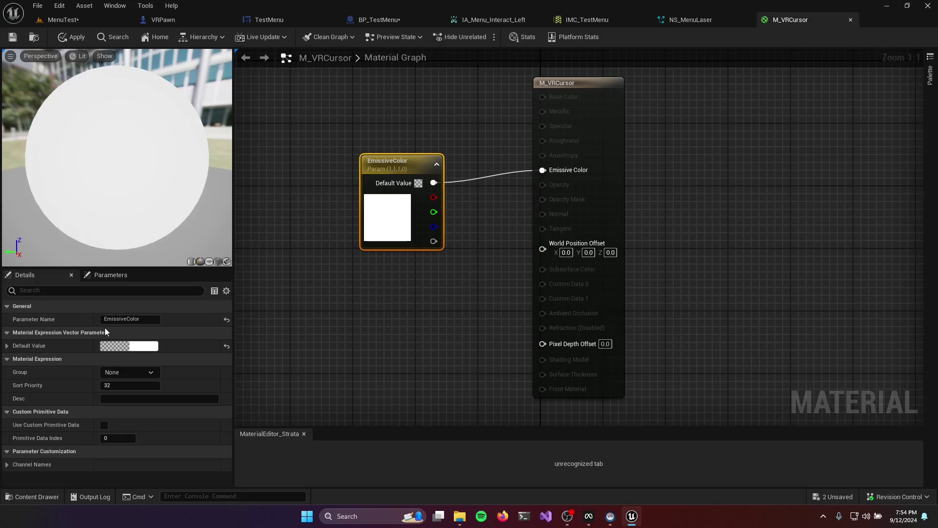
- Check M_VRCursor's EmissiveColor parameter name against the Set Vector Parameter Value nodes for both cursors in BP_TestMenu's event graph
{"action": "left_click", "coordinate": [125, 319]}
{"action": "left_click", "coordinate": [376, 20]}
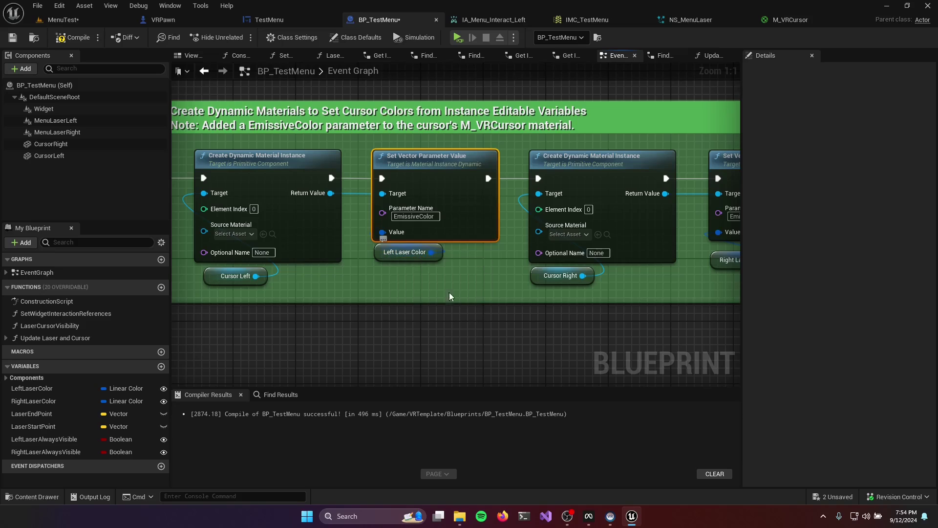
{"action": "right_click_drag", "start_coordinate": [450, 296], "coordinate": [315, 286]}
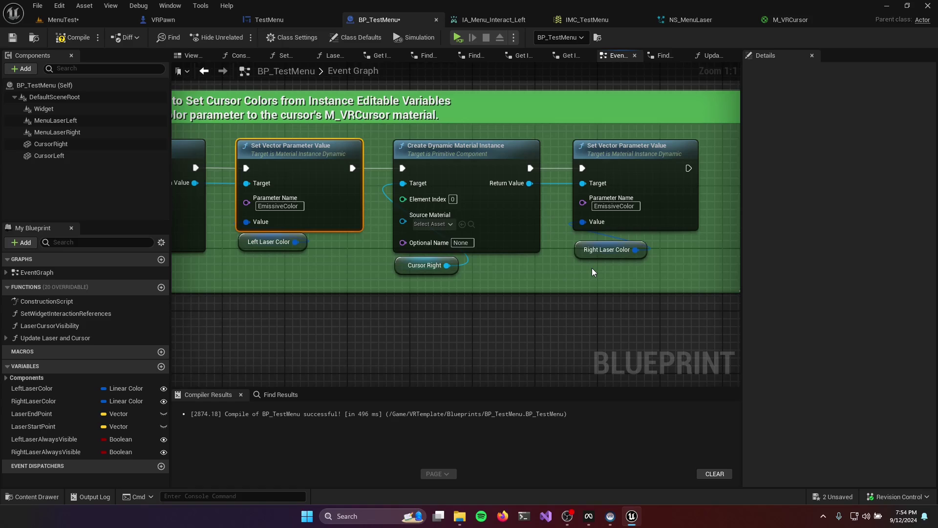
- Examine the Event Tick section's two Update Laser And Cursor nodes and their widget interaction reference, cursor and menu laser inputs
{"action": "scroll", "coordinate": [537, 142], "scroll_direction": "down", "scroll_amount": 6}
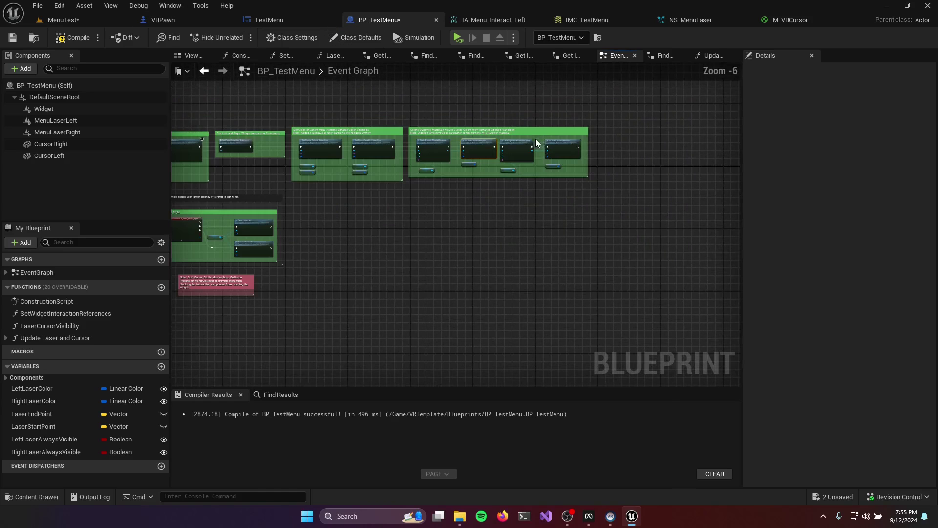
{"action": "scroll", "coordinate": [608, 198], "scroll_direction": "up", "scroll_amount": 1}
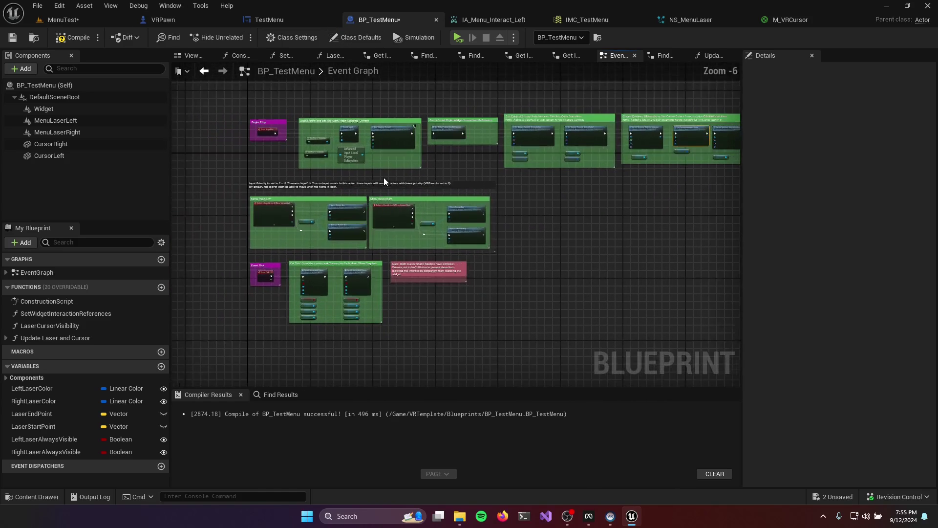
{"action": "scroll", "coordinate": [385, 195], "scroll_direction": "up", "scroll_amount": 1}
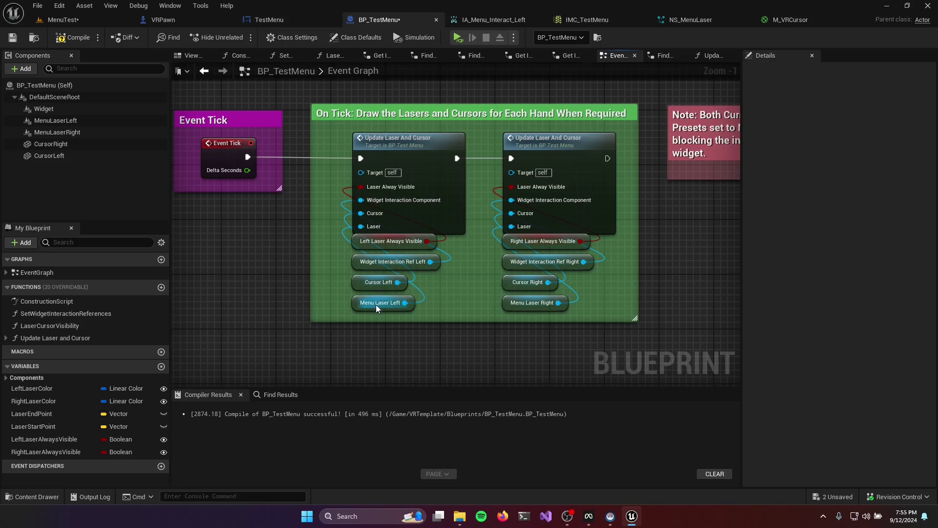
{"action": "left_click", "coordinate": [379, 266]}
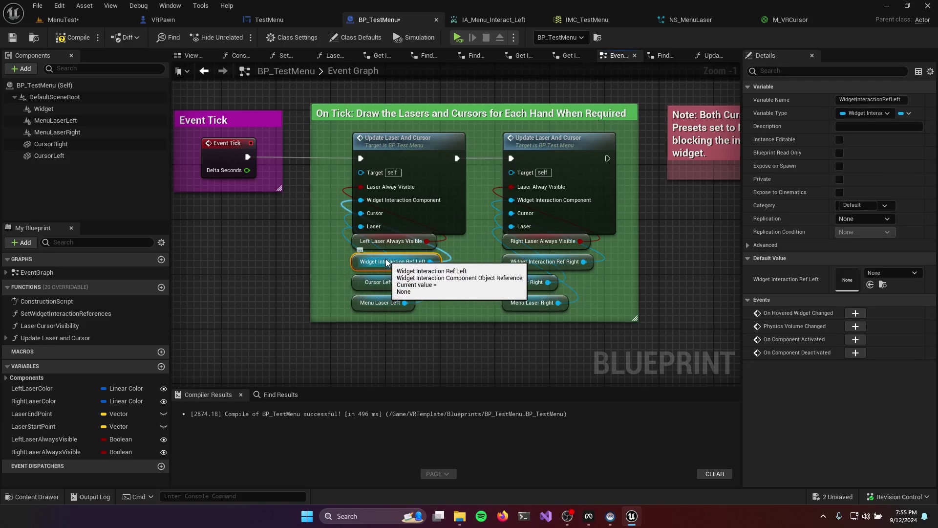
{"action": "left_click", "coordinate": [539, 268]}
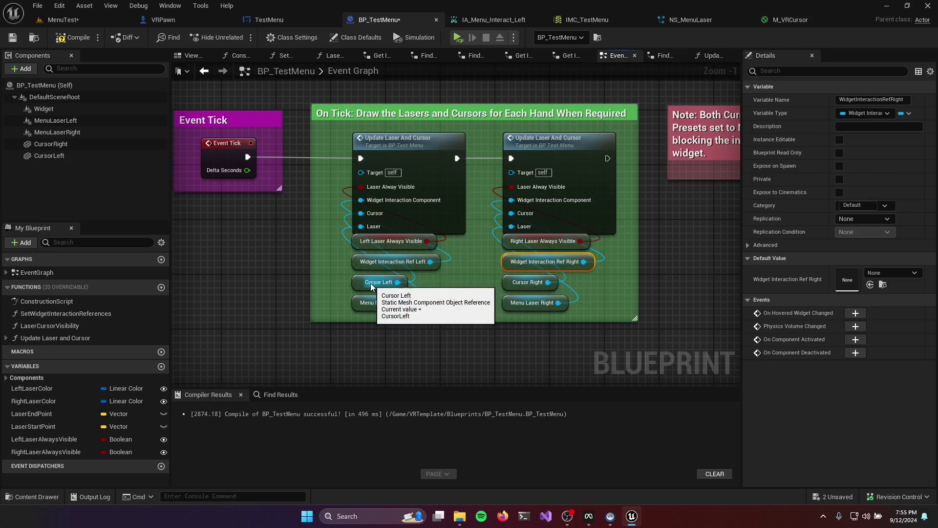
{"action": "left_click", "coordinate": [524, 283]}
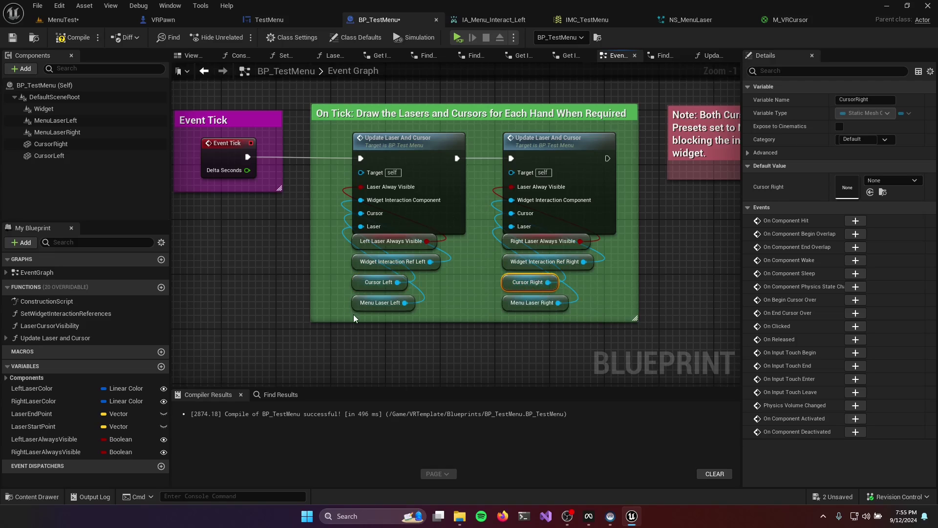
{"action": "left_click", "coordinate": [380, 303]}
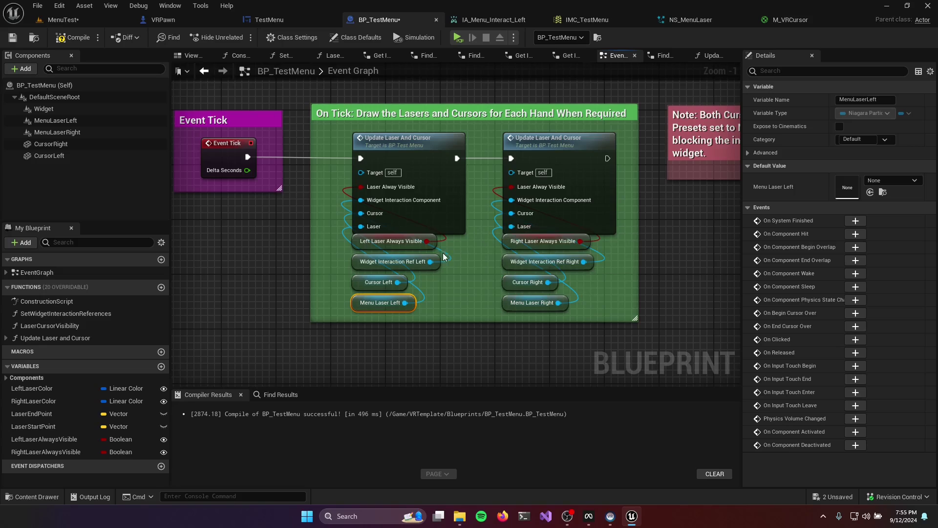
- Inspect the LeftLaserAlwaysVisible and RightLaserAlwaysVisible variables and the matching settings on the BP_TestMenu actor placed in the MenuTest level
{"action": "left_click", "coordinate": [400, 242]}
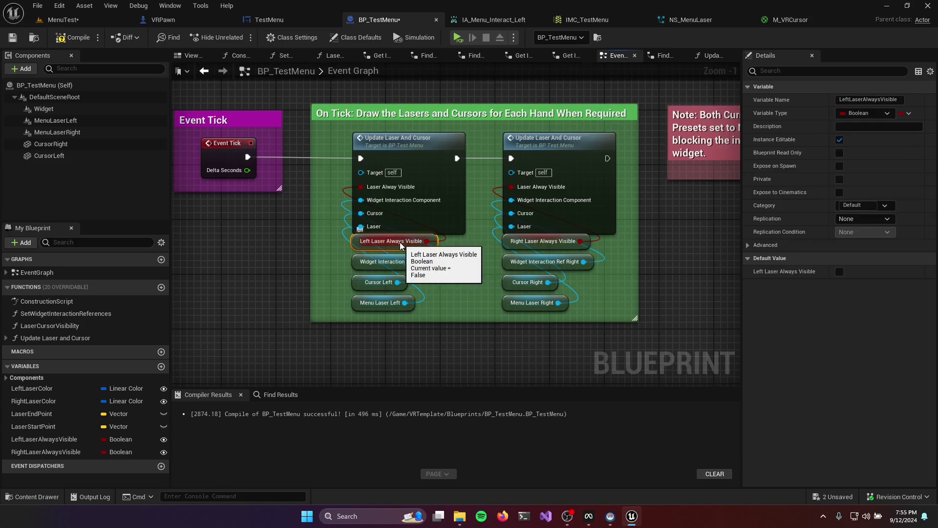
{"action": "left_click", "coordinate": [544, 241]}
{"action": "left_click", "coordinate": [381, 247]}
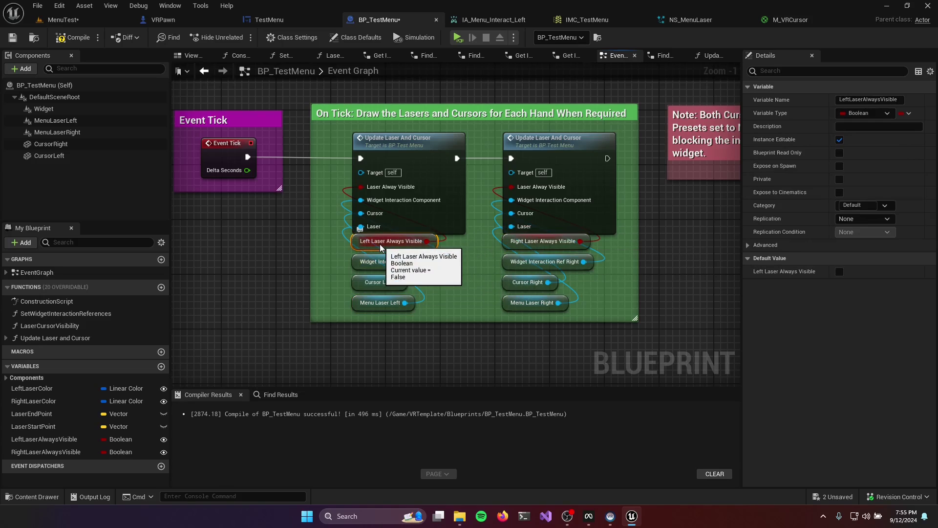
{"action": "left_click", "coordinate": [544, 241]}
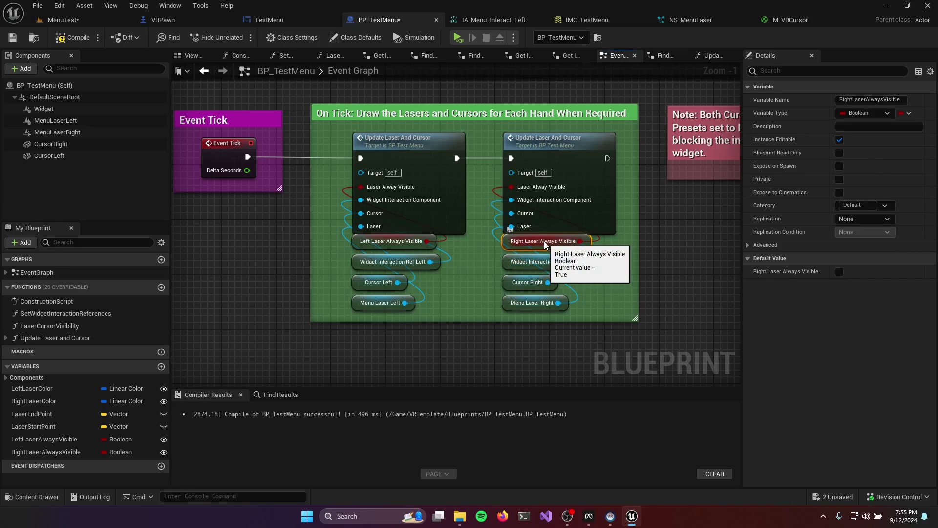
{"action": "left_click", "coordinate": [74, 20]}
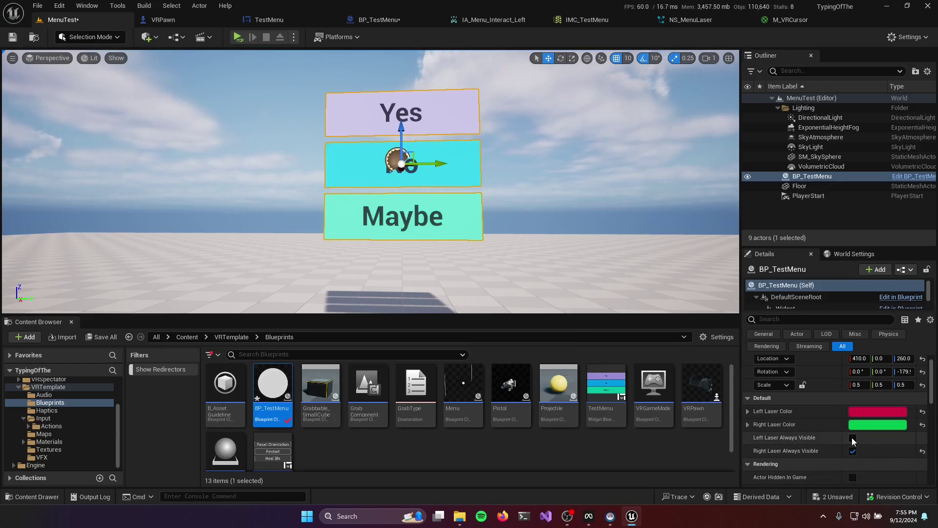
{"action": "left_click", "coordinate": [812, 176]}
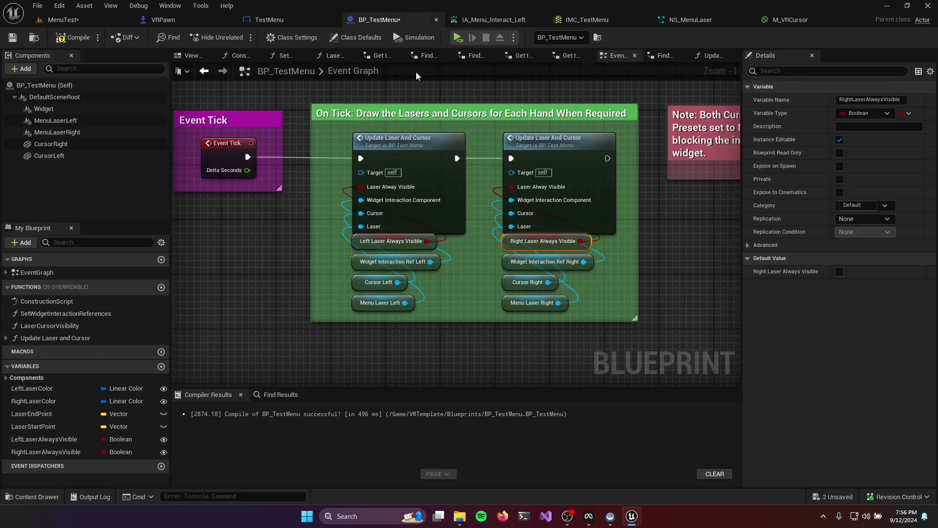
- Open BP_TestMenu's Update Laser And Cursor function and inspect its entry node inputs and the Widget Interaction Component getter
{"action": "left_click", "coordinate": [377, 20]}
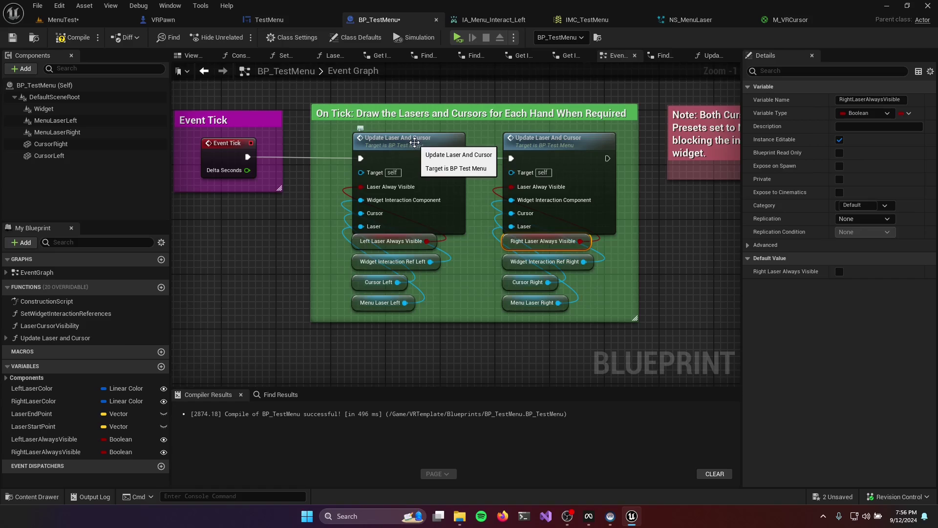
{"action": "double_click", "coordinate": [414, 143]}
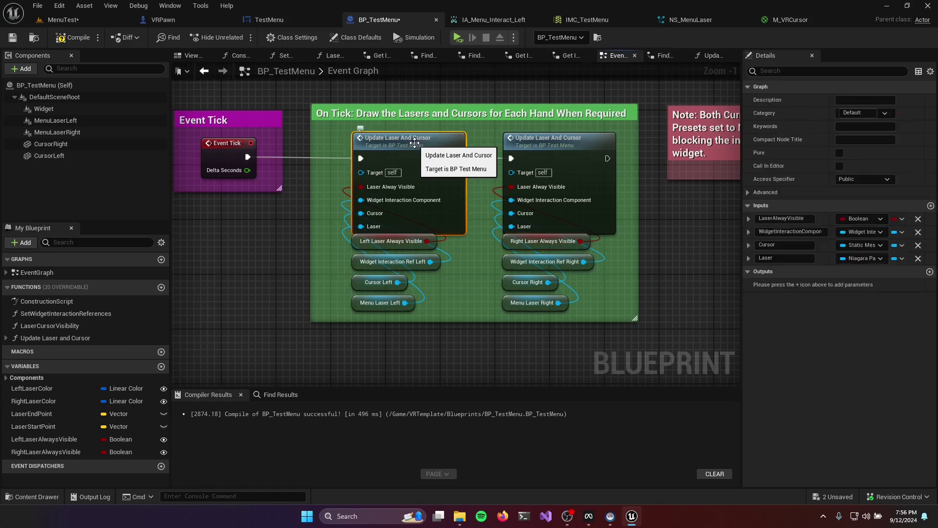
{"action": "scroll", "coordinate": [377, 226], "scroll_direction": "up", "scroll_amount": 3}
{"action": "right_click_drag", "start_coordinate": [377, 226], "coordinate": [370, 259]}
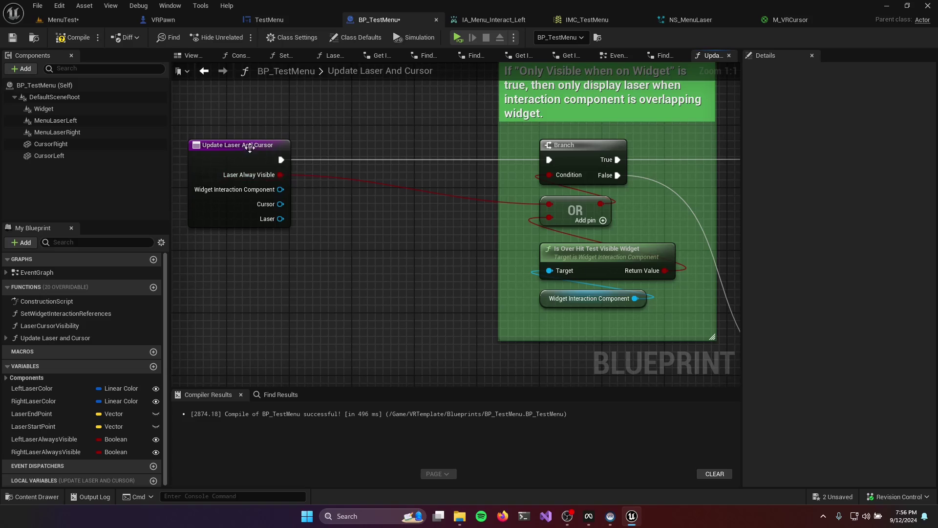
{"action": "left_click", "coordinate": [218, 144]}
{"action": "right_click_drag", "start_coordinate": [399, 272], "coordinate": [331, 272]}
{"action": "left_click", "coordinate": [485, 300]}
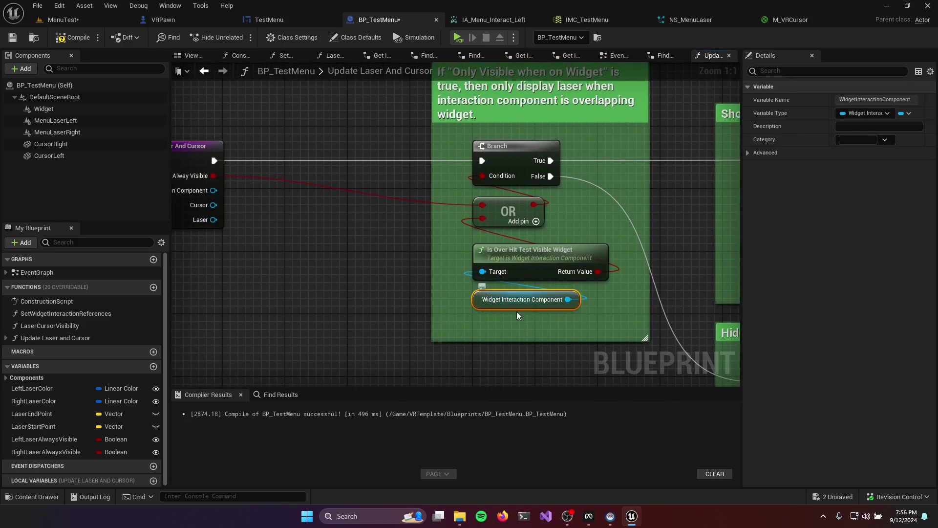
{"action": "right_click_drag", "start_coordinate": [393, 313], "coordinate": [458, 308]}
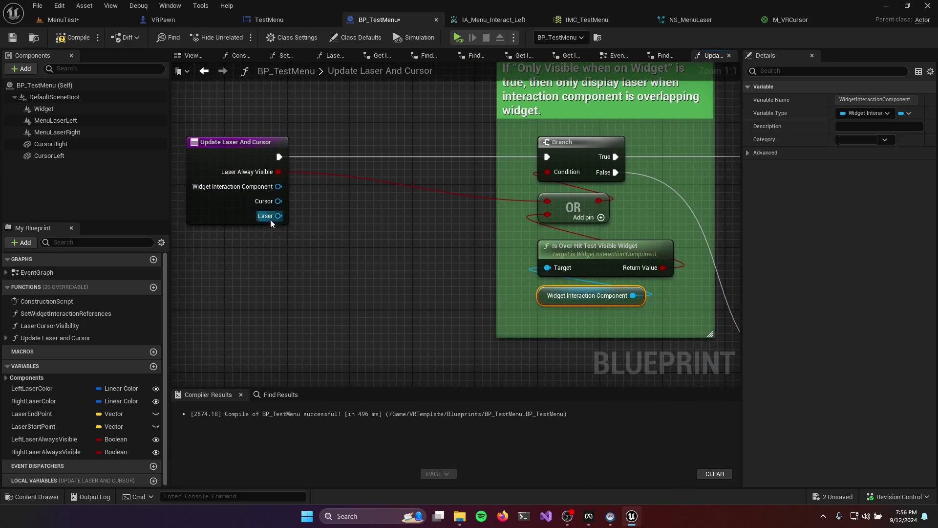
- Compare the Laser and Cursor getters in the Show Laser section with the input parameters on the function's entry node
{"action": "right_click_drag", "start_coordinate": [391, 313], "coordinate": [216, 295]}
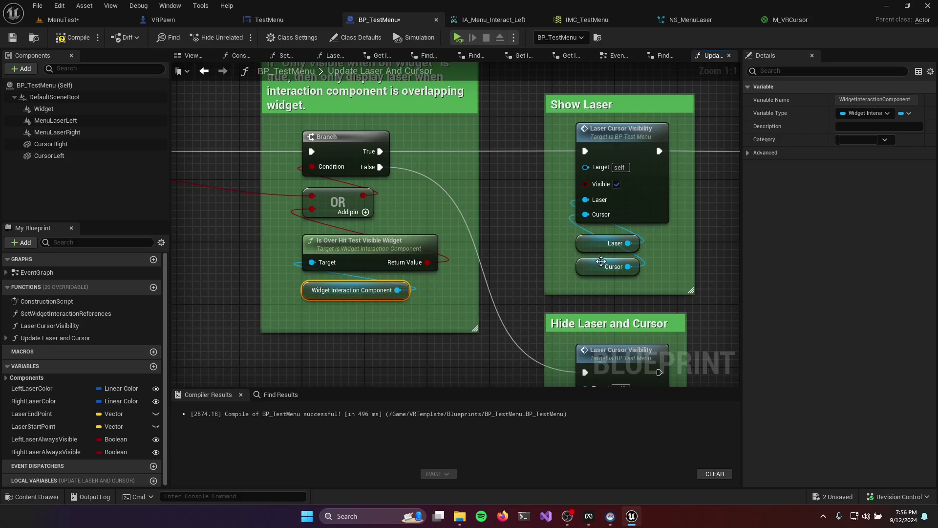
{"action": "left_click", "coordinate": [612, 244]}
{"action": "left_click", "coordinate": [612, 267]}
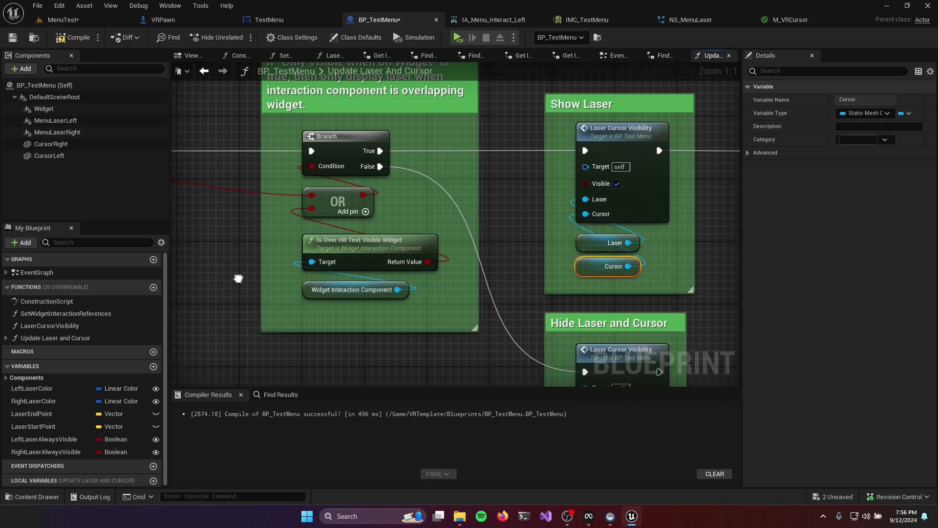
{"action": "right_click_drag", "start_coordinate": [236, 275], "coordinate": [491, 293]}
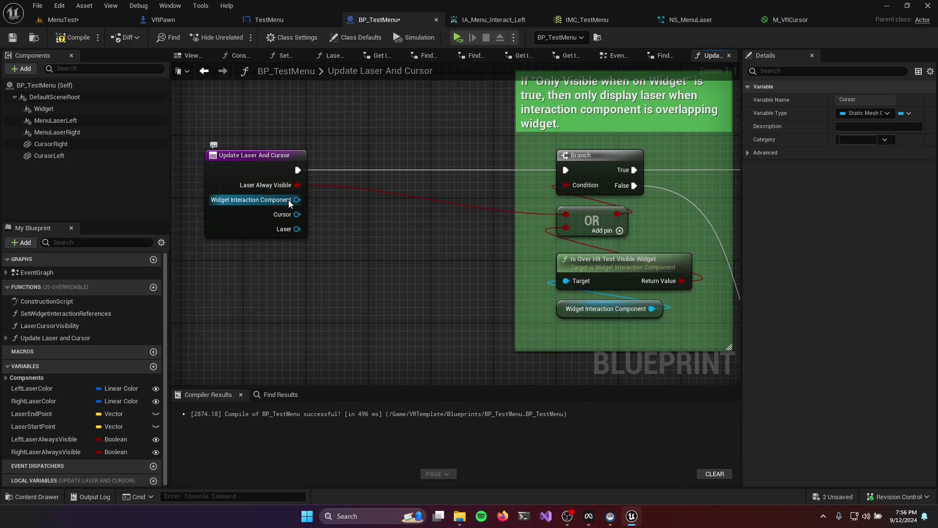
- Review the Branch's OR condition with Is Over Hit Test Visible Widget, and the Show Laser and Hide Laser and Cursor sections
{"action": "right_click_drag", "start_coordinate": [465, 271], "coordinate": [405, 295]}
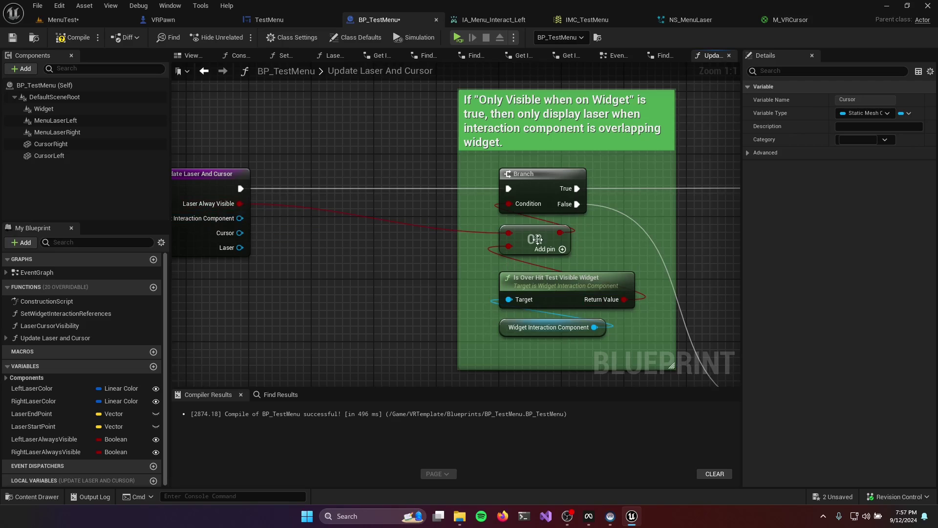
{"action": "left_click", "coordinate": [530, 332]}
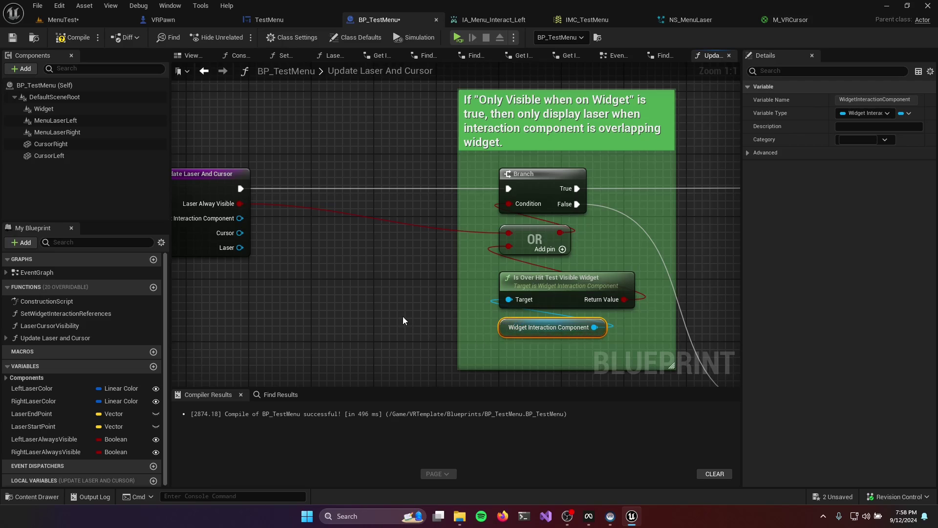
{"action": "right_click_drag", "start_coordinate": [403, 321], "coordinate": [593, 224]}
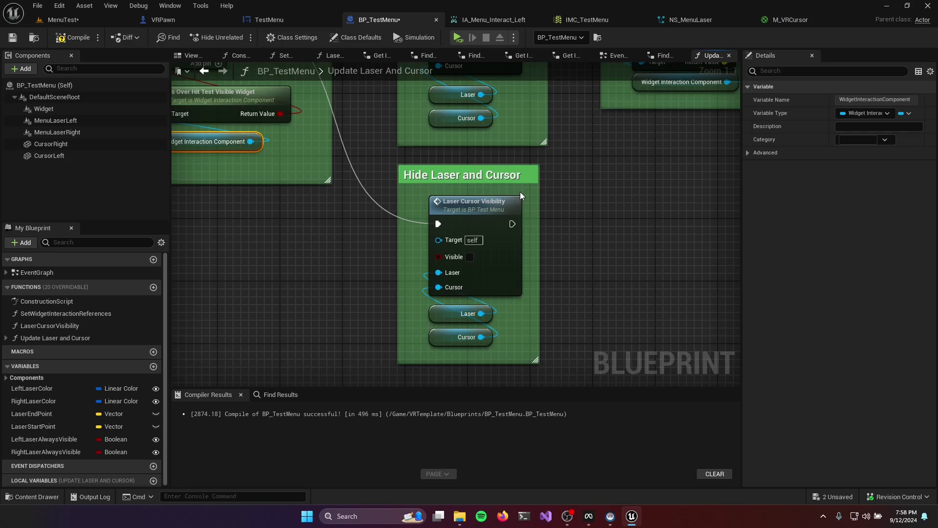
{"action": "right_click_drag", "start_coordinate": [324, 218], "coordinate": [410, 354]}
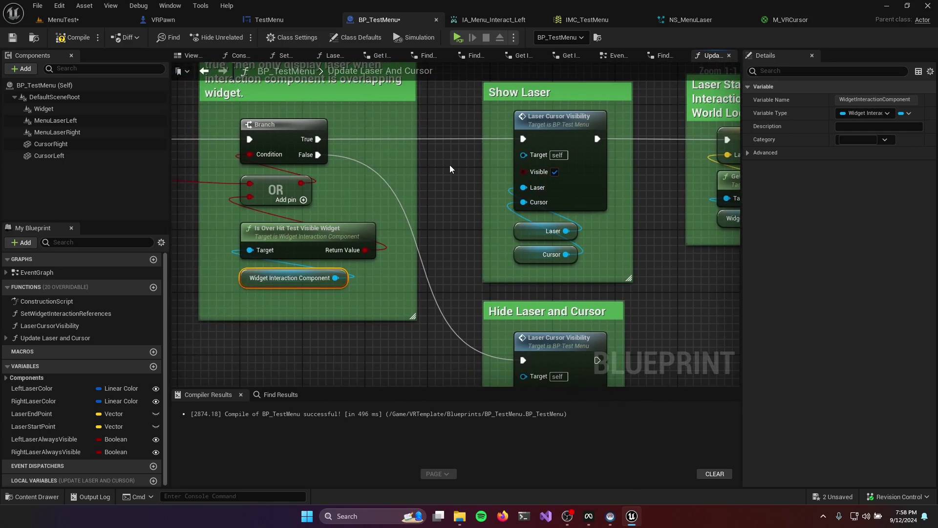
{"action": "right_click_drag", "start_coordinate": [449, 169], "coordinate": [352, 216]}
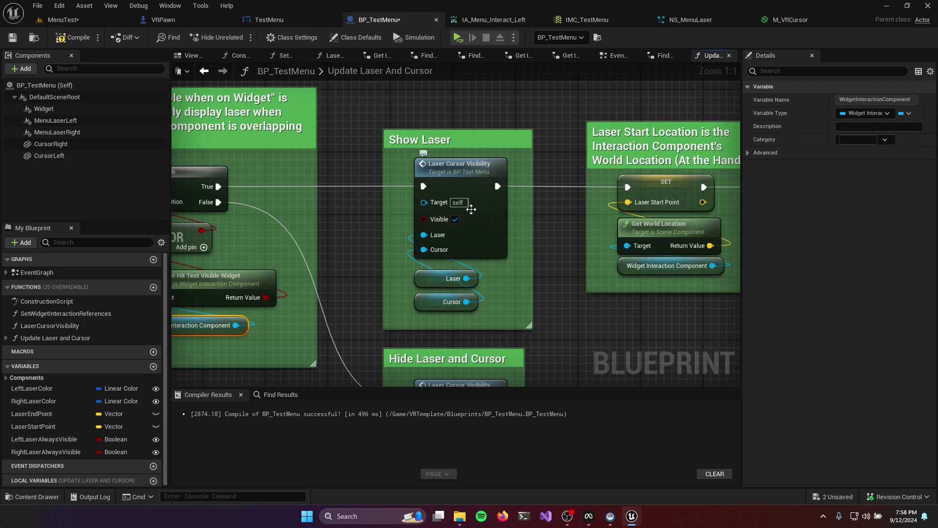
- Open the Laser Cursor Visibility function, examine its Set Visibility nodes with their Laser and Cursor targets, and return to Update Laser And Cursor
{"action": "double_click", "coordinate": [468, 170]}
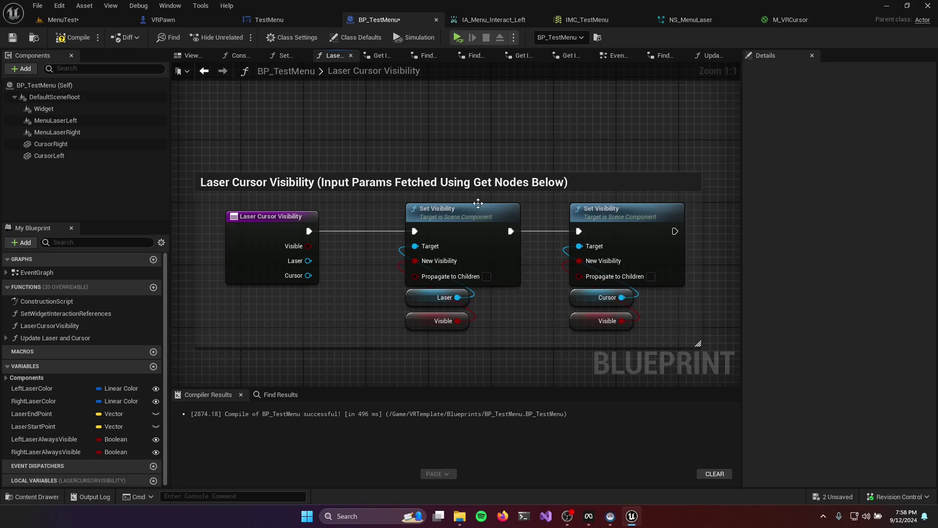
{"action": "left_click", "coordinate": [465, 211]}
{"action": "left_click", "coordinate": [442, 300]}
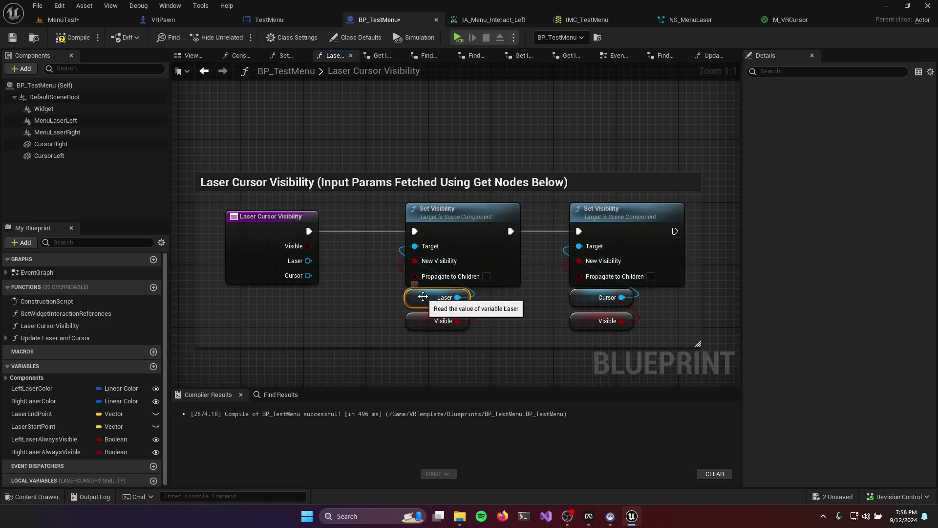
{"action": "left_click", "coordinate": [613, 208]}
{"action": "left_click", "coordinate": [603, 297]}
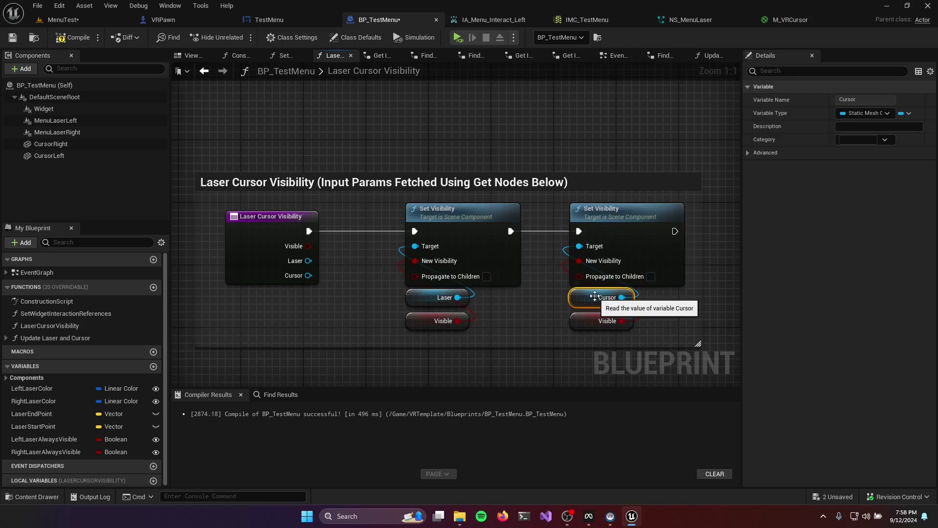
{"action": "key", "text": "alt+Left"}
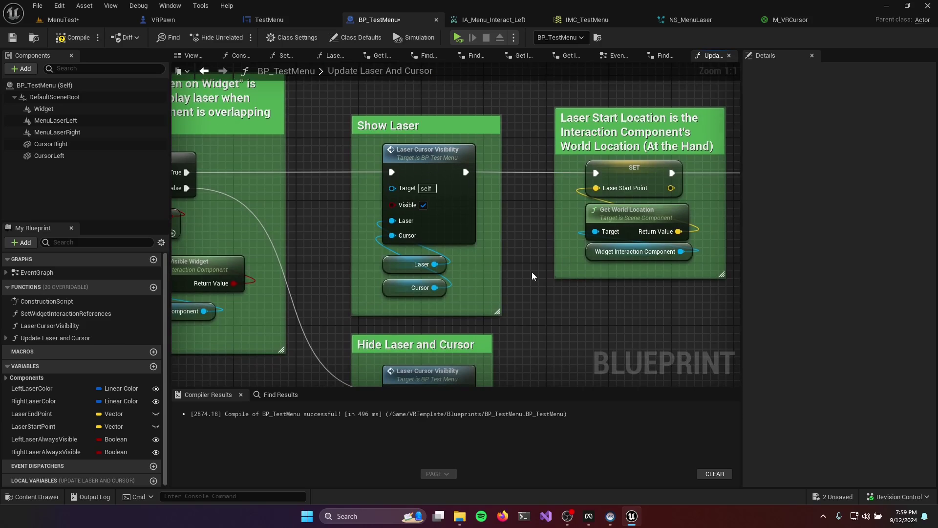
- Inspect the laser start location section's Widget Interaction Component getter, Get World Location node and Laser Start Point setter
{"action": "right_click_drag", "start_coordinate": [638, 303], "coordinate": [439, 295]}
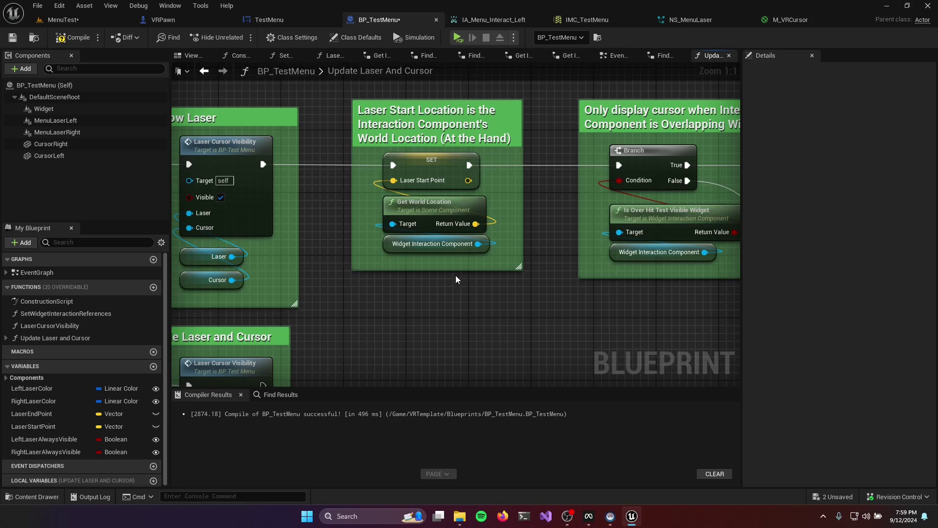
{"action": "left_click", "coordinate": [424, 253]}
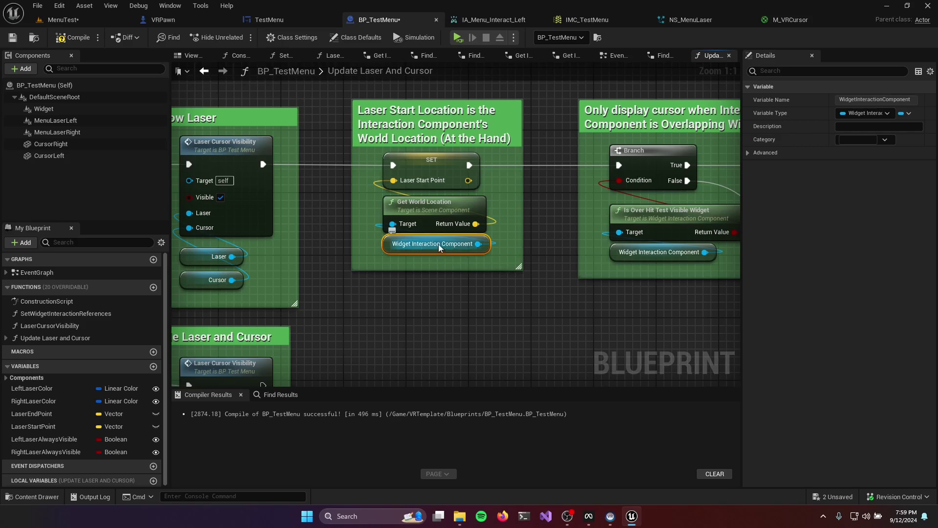
{"action": "left_click", "coordinate": [421, 201]}
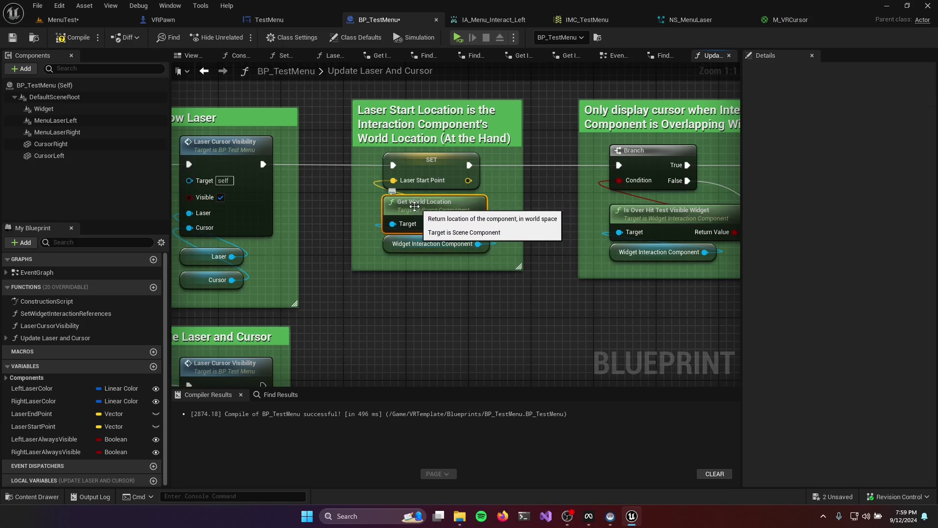
{"action": "left_click", "coordinate": [421, 160]}
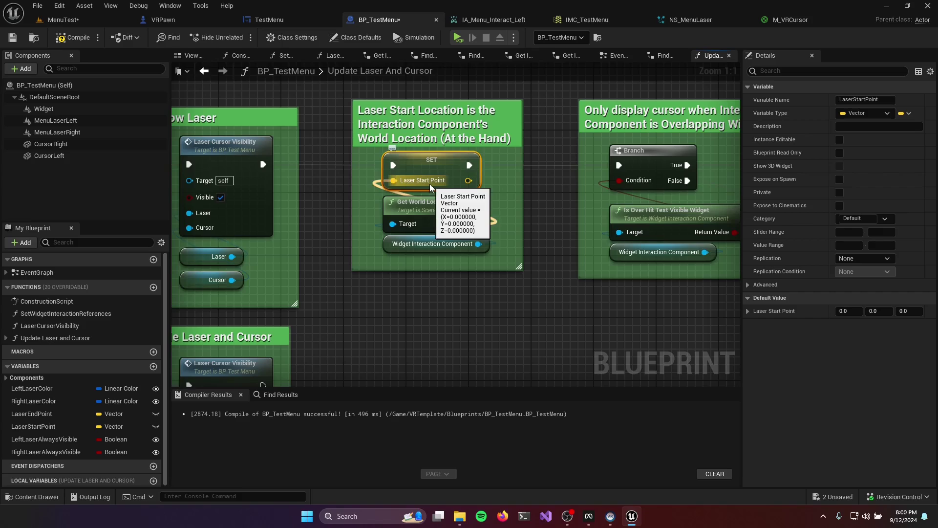
- Review the cursor-display Branch section, open the Get Interaction Widget Hit Location graph feeding Laser End Point, and return to Update Laser And Cursor
{"action": "right_click_drag", "start_coordinate": [430, 184], "coordinate": [259, 325]}
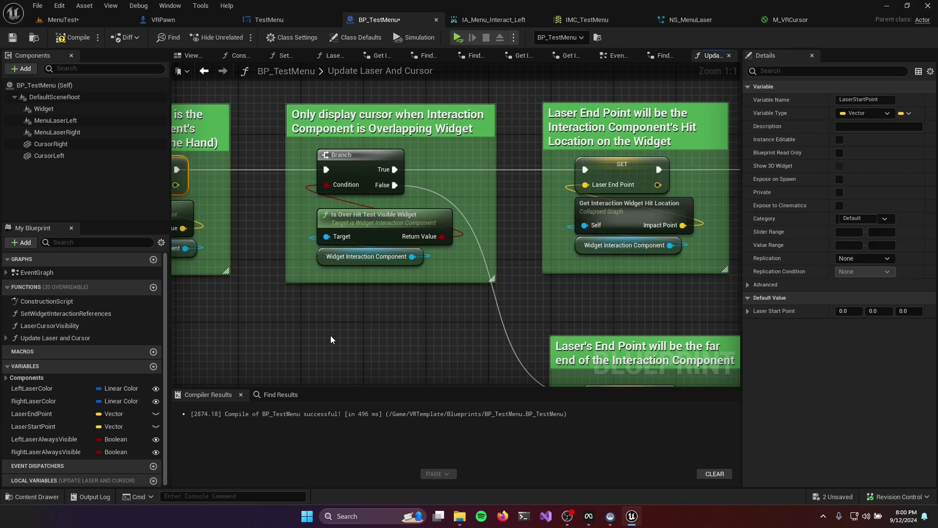
{"action": "right_click_drag", "start_coordinate": [331, 335], "coordinate": [247, 353]}
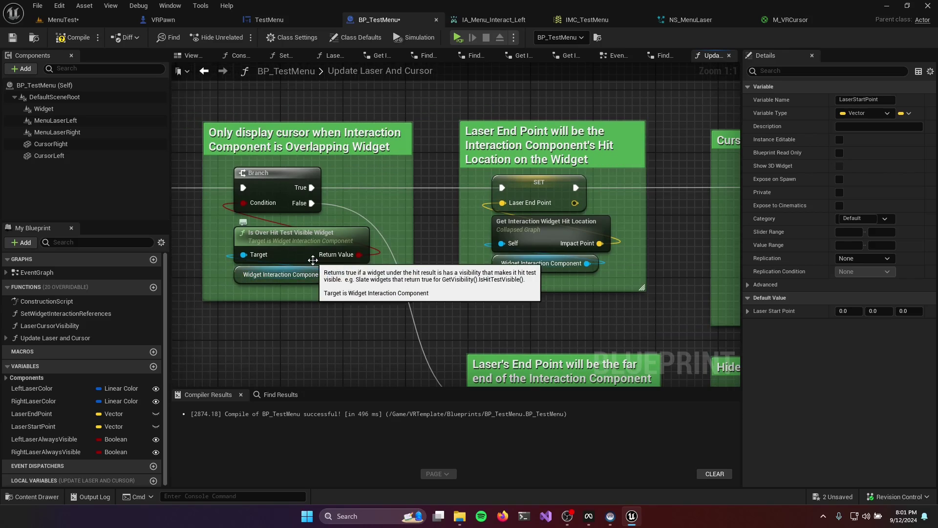
{"action": "right_click_drag", "start_coordinate": [389, 329], "coordinate": [431, 268]}
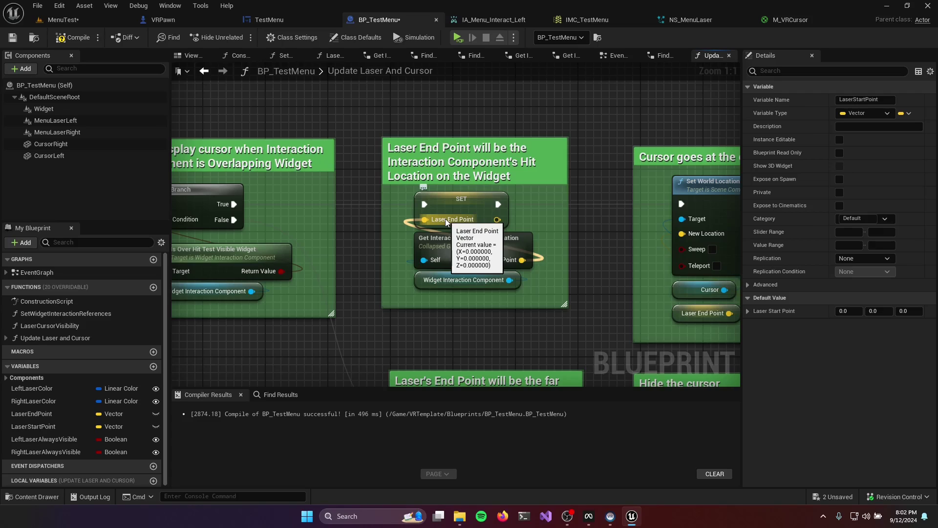
{"action": "left_click", "coordinate": [466, 286]}
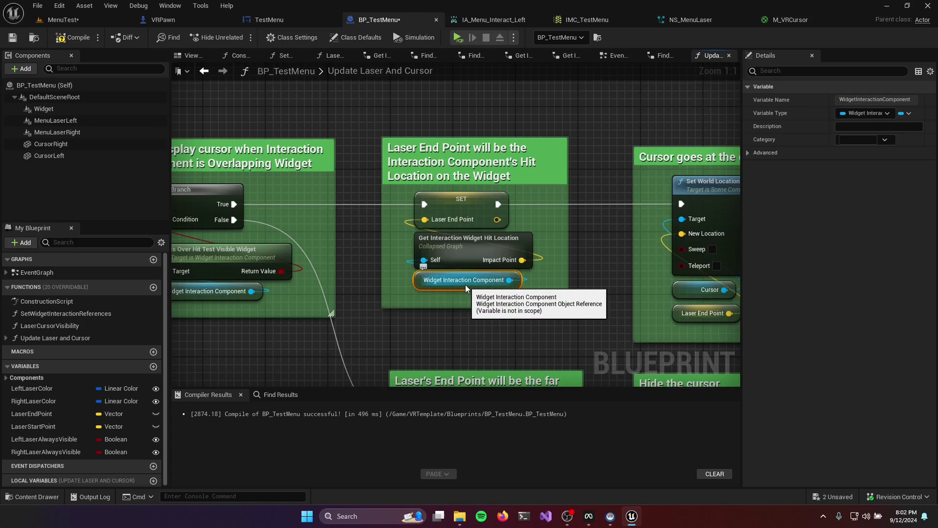
{"action": "double_click", "coordinate": [460, 252]}
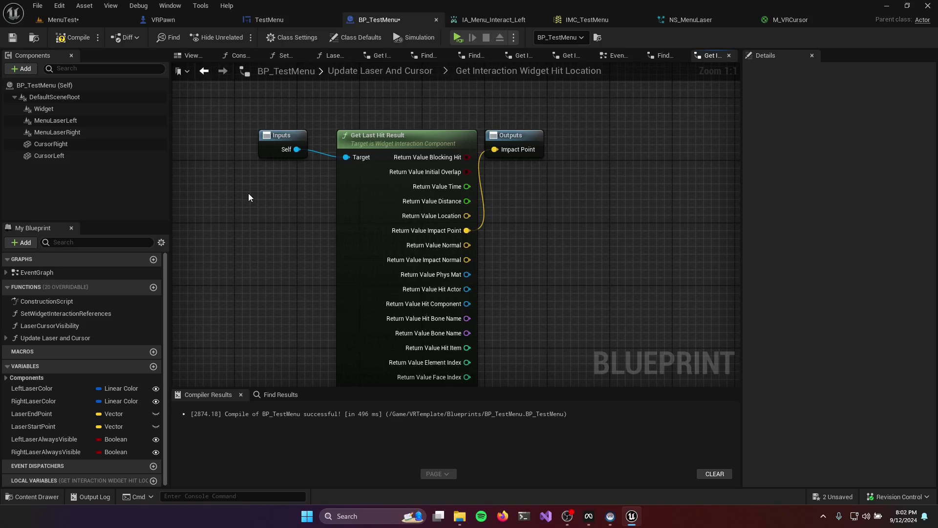
{"action": "key", "text": "alt+Left"}
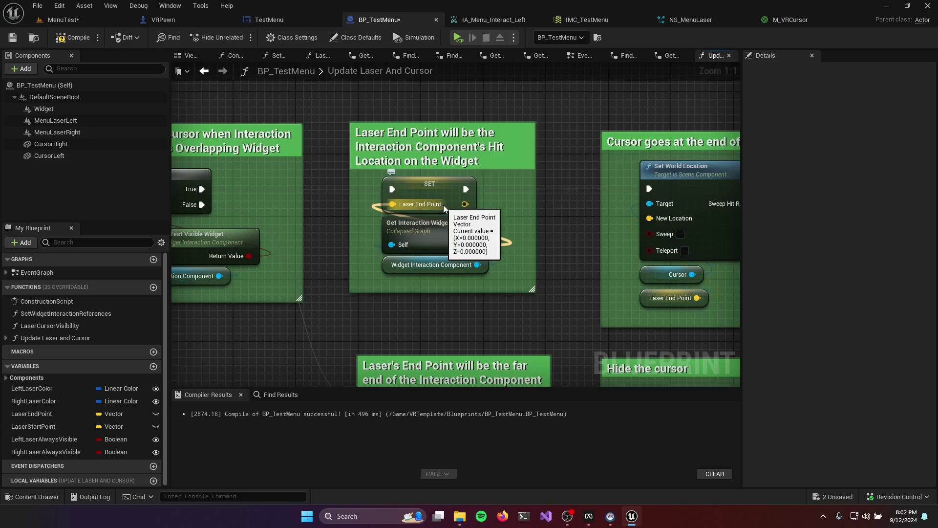
- Inspect the Set World Location node that places the cursor, with its Cursor target and Laser End Point location getters
{"action": "right_click_drag", "start_coordinate": [580, 284], "coordinate": [363, 259]}
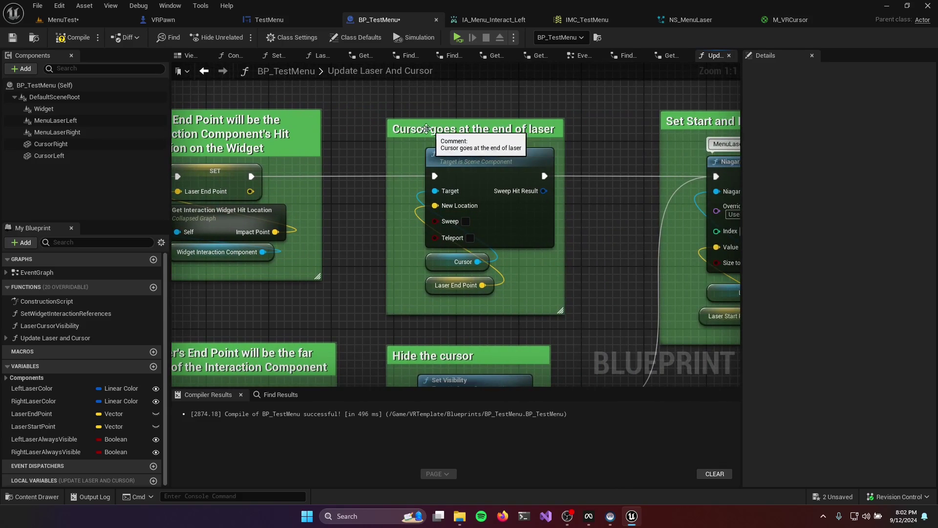
{"action": "left_click", "coordinate": [460, 262]}
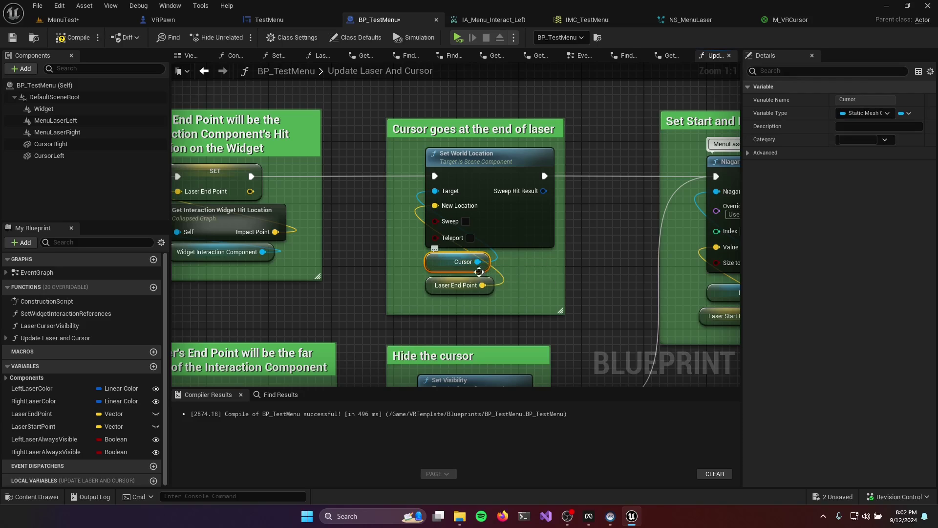
{"action": "left_click", "coordinate": [454, 286]}
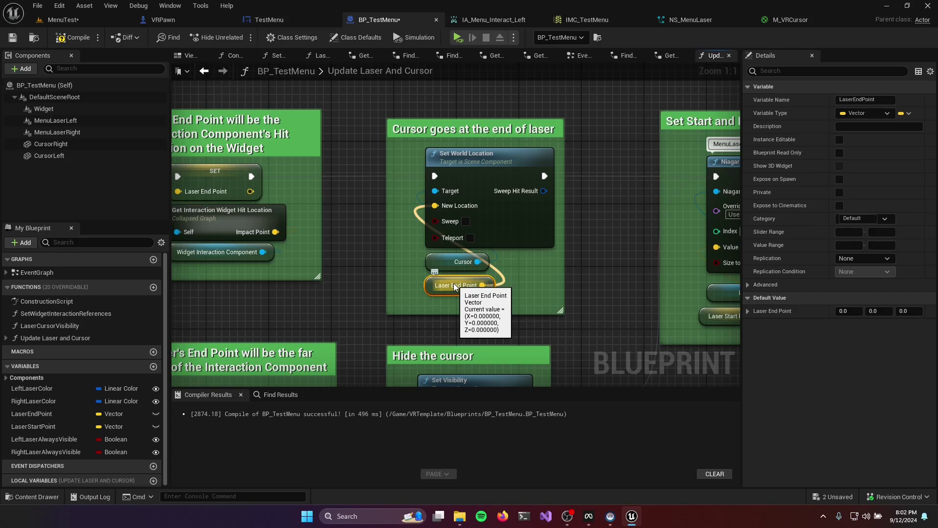
- Compare the Override Name and Index of both Niagara Set Vector Array Value nodes with the PointArray user parameter in NS_MenuLaser
{"action": "right_click_drag", "start_coordinate": [611, 247], "coordinate": [315, 236]}
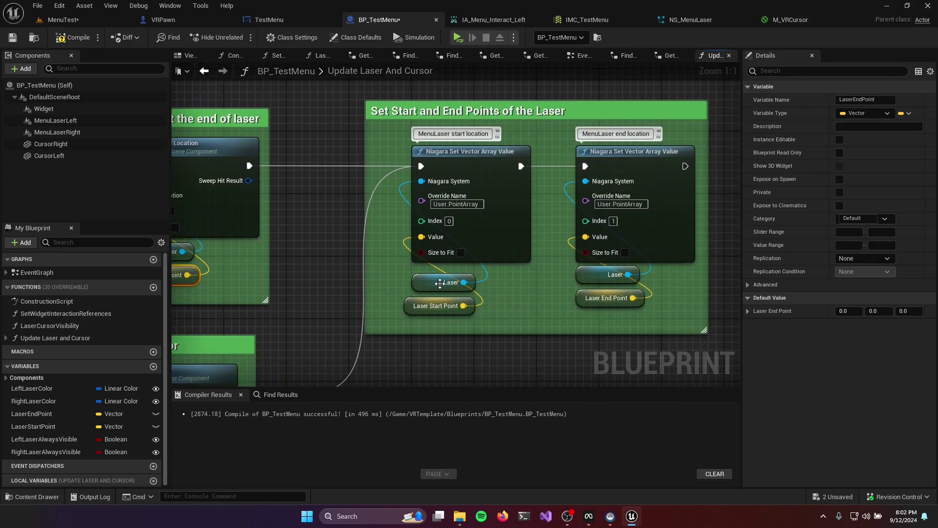
{"action": "left_click", "coordinate": [442, 283]}
{"action": "left_click", "coordinate": [589, 275]}
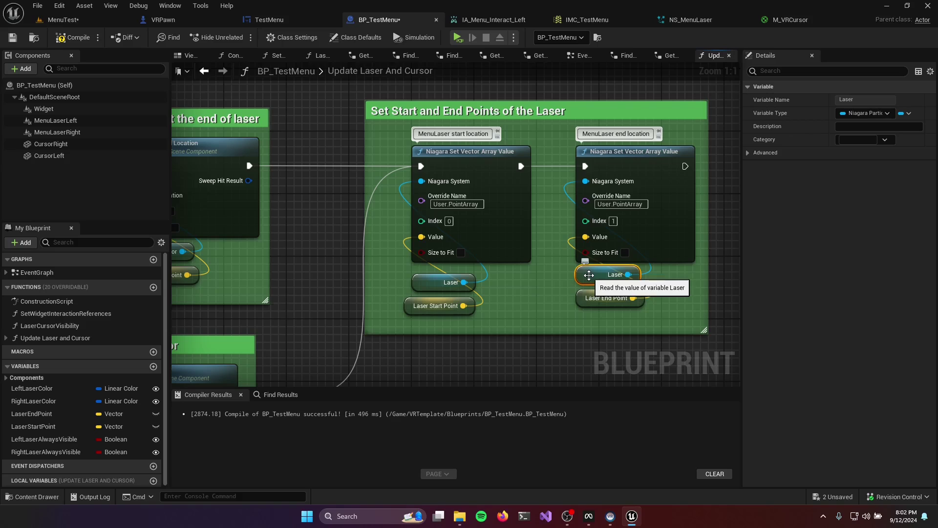
{"action": "left_click", "coordinate": [712, 22]}
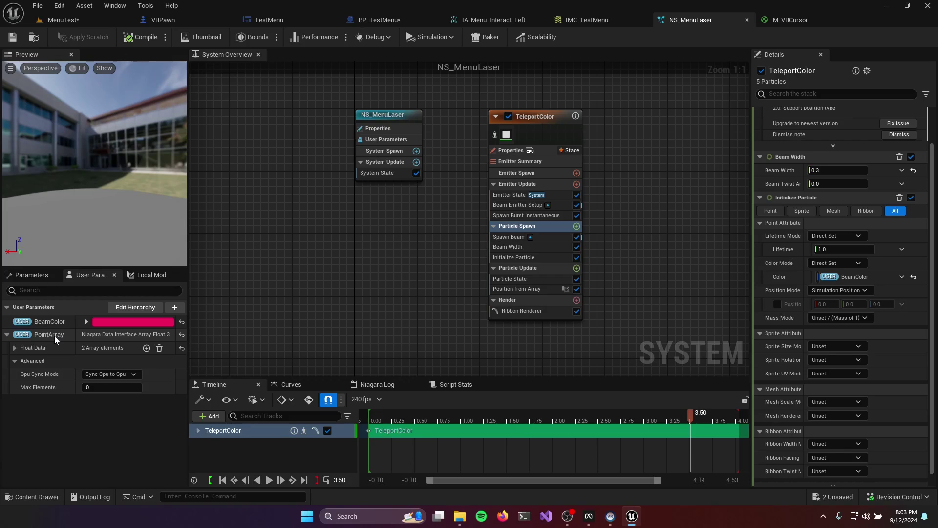
{"action": "left_click", "coordinate": [380, 20]}
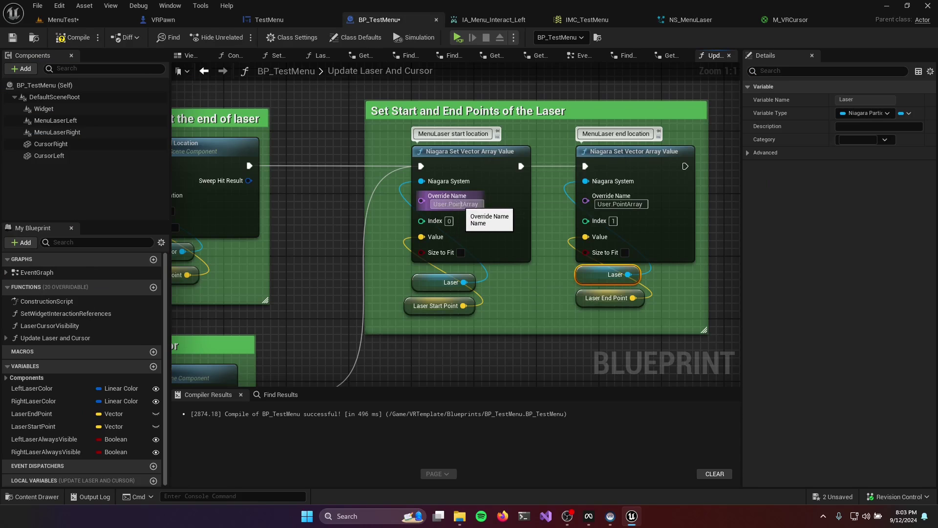
{"action": "left_click", "coordinate": [453, 204]}
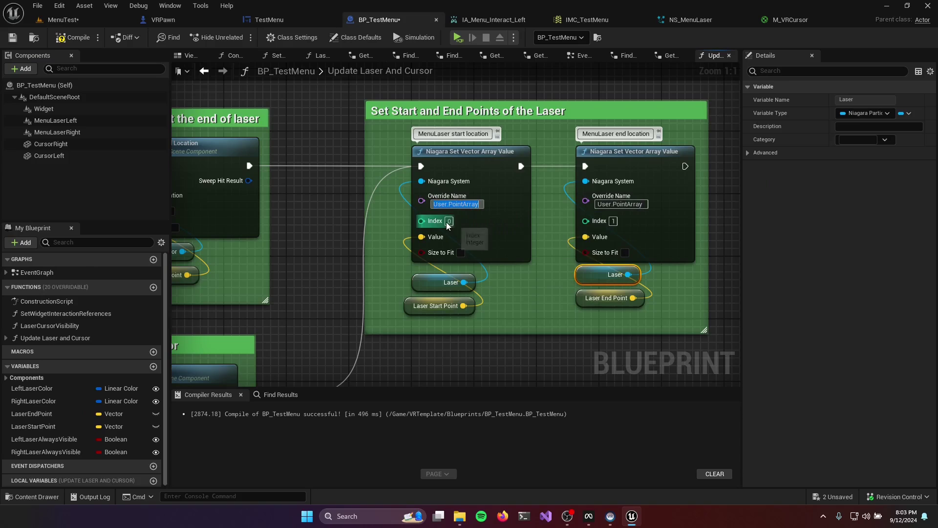
{"action": "left_click", "coordinate": [620, 204]}
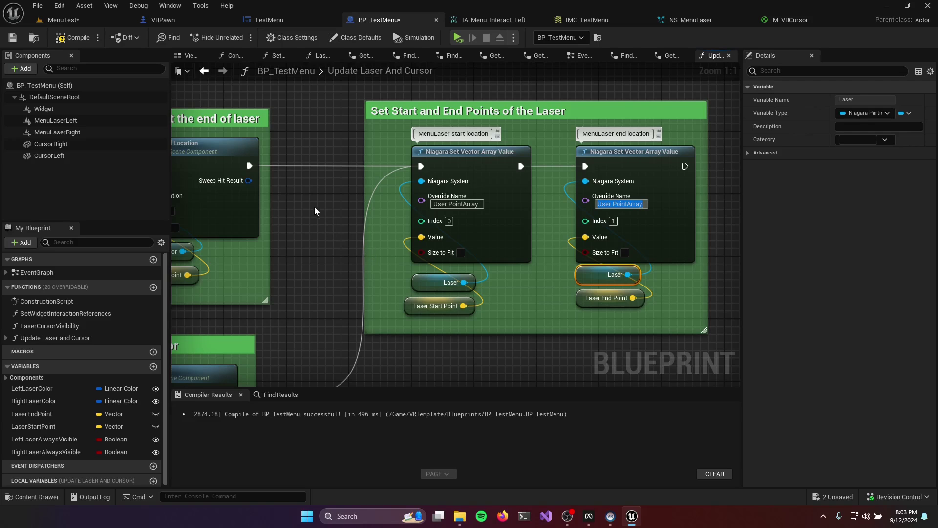
- Check the Interaction Distance of WidgetInteractionLeft in VRPawn against the Widget Interaction Component used in BP_TestMenu's hit location section
{"action": "right_click_drag", "start_coordinate": [315, 211], "coordinate": [292, 195]}
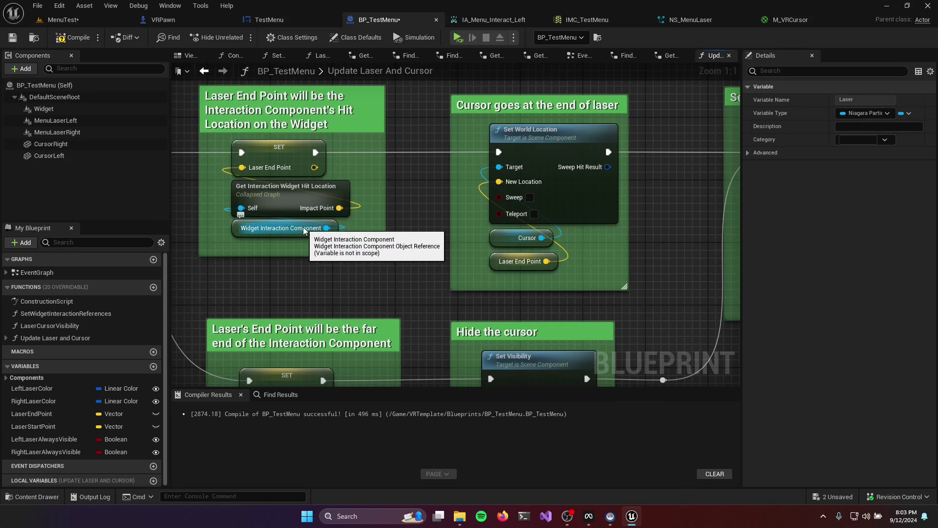
{"action": "left_click", "coordinate": [176, 19]}
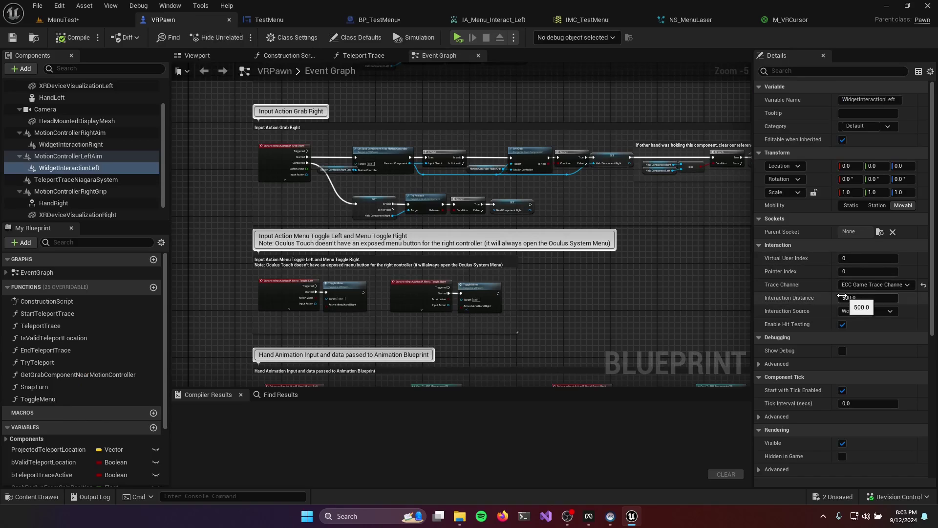
{"action": "left_click", "coordinate": [381, 19]}
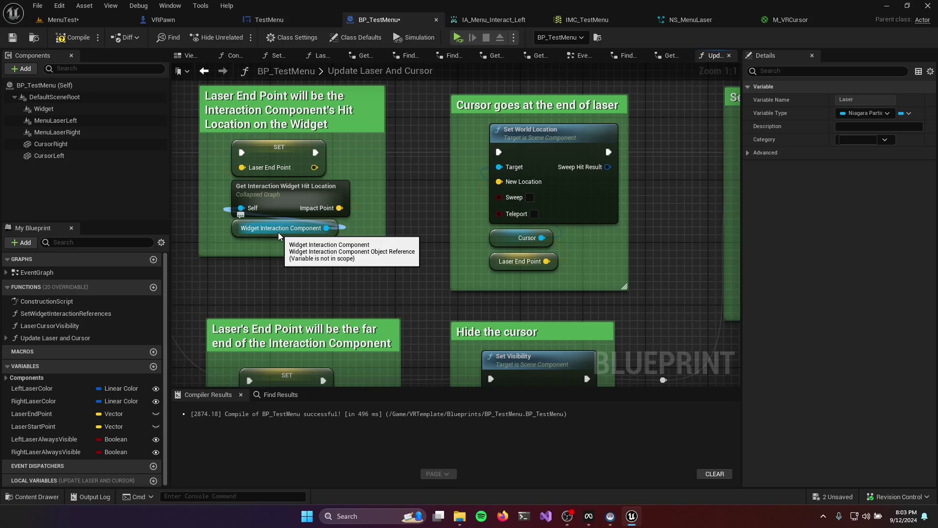
- Trace the overlapping-widget path from Set World Location to the laser start and end points, and back to the Branch
{"action": "left_click", "coordinate": [549, 132]}
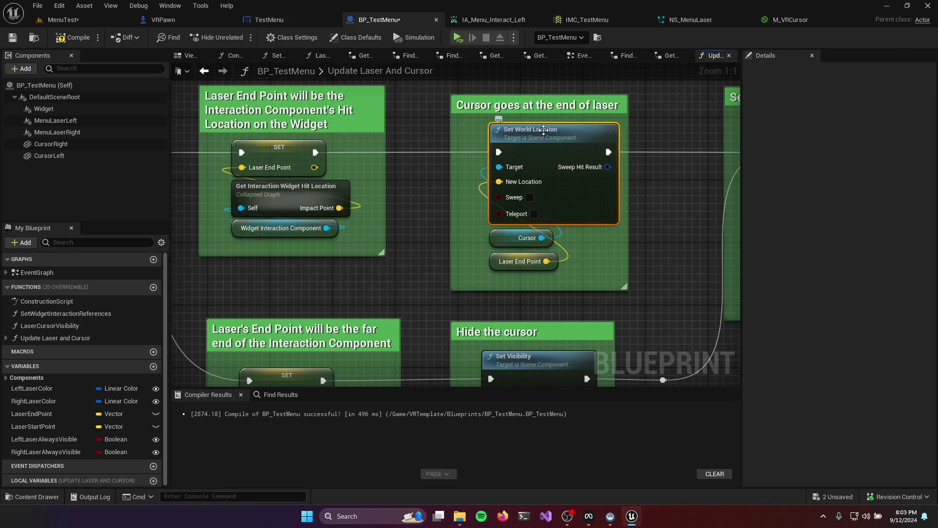
{"action": "right_click_drag", "start_coordinate": [695, 216], "coordinate": [630, 186]}
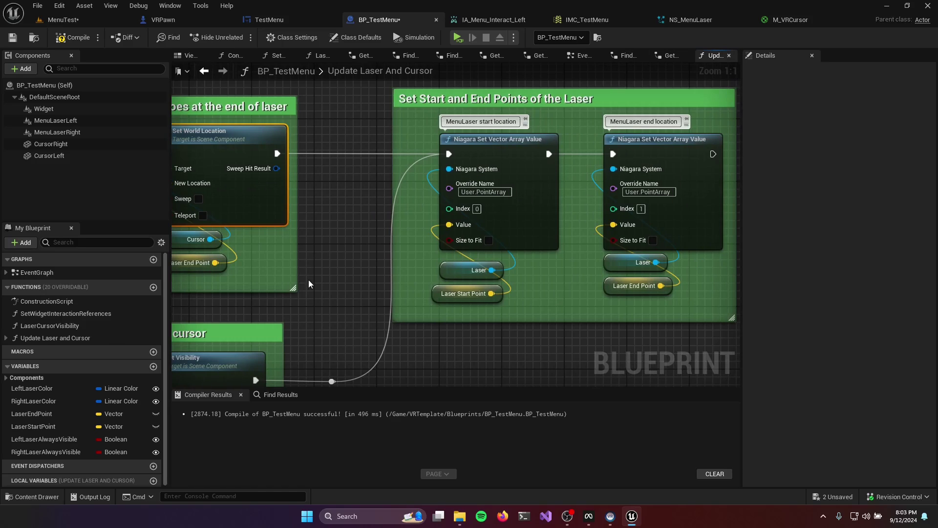
{"action": "right_click_drag", "start_coordinate": [311, 284], "coordinate": [536, 226]}
{"action": "right_click_drag", "start_coordinate": [259, 217], "coordinate": [526, 209]}
{"action": "right_click_drag", "start_coordinate": [232, 293], "coordinate": [322, 367]}
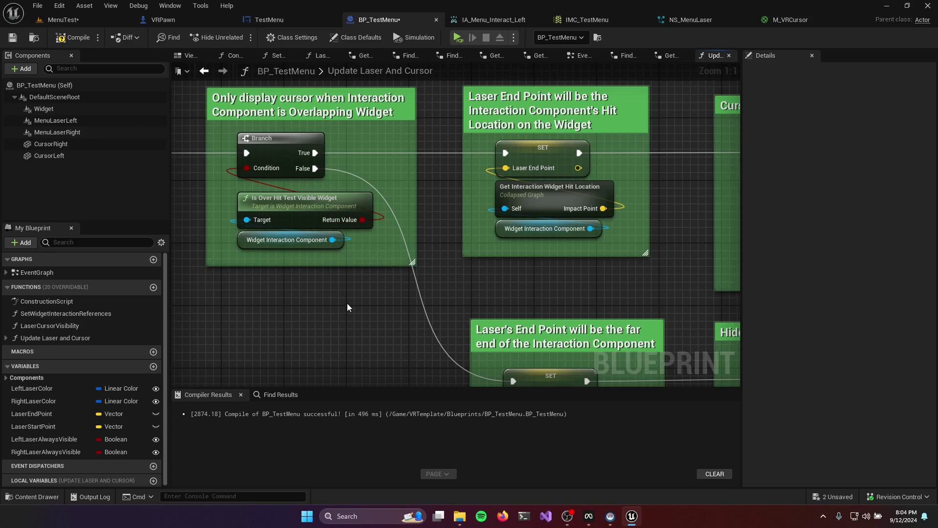
- Follow the Branch's False path and examine Get Forward Vector and Interaction Distance inside the Find End of Widget Interaction Component graph
{"action": "right_click_drag", "start_coordinate": [356, 313], "coordinate": [271, 259]}
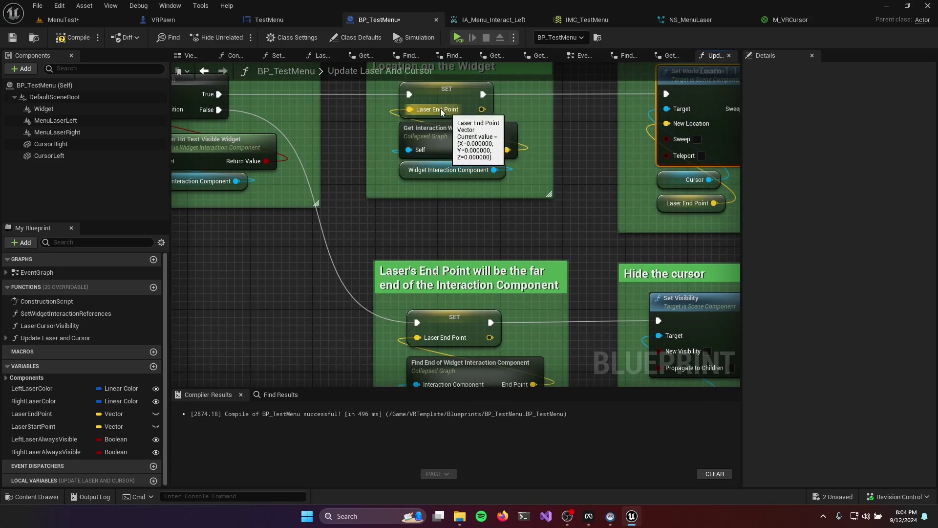
{"action": "right_click_drag", "start_coordinate": [365, 250], "coordinate": [244, 168]}
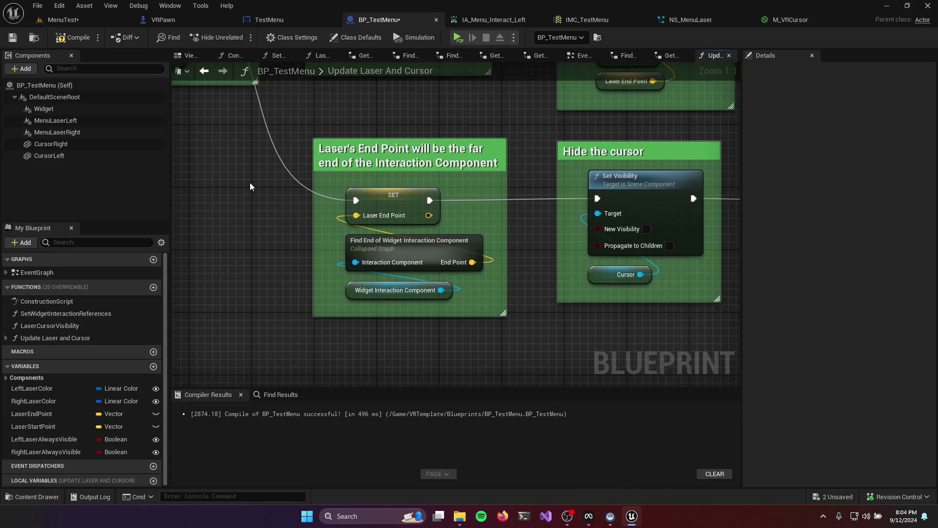
{"action": "left_click", "coordinate": [405, 293]}
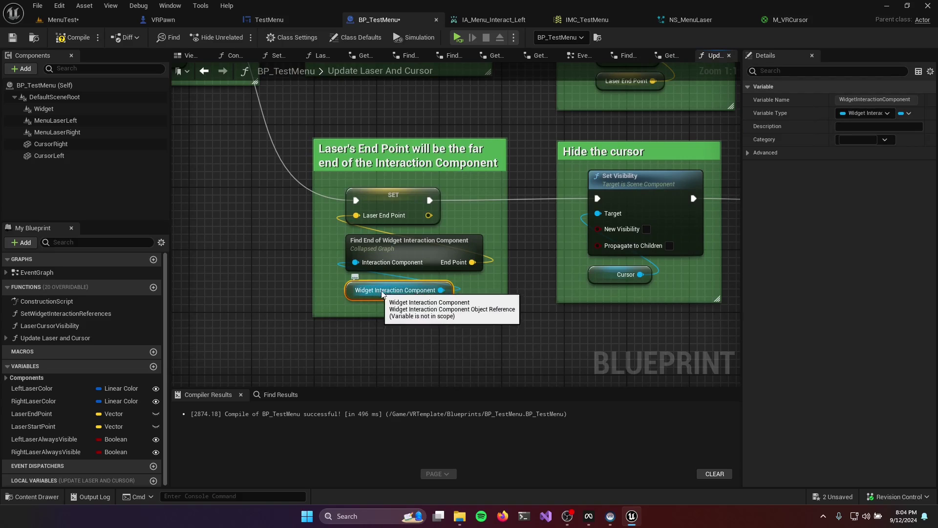
{"action": "double_click", "coordinate": [430, 252]}
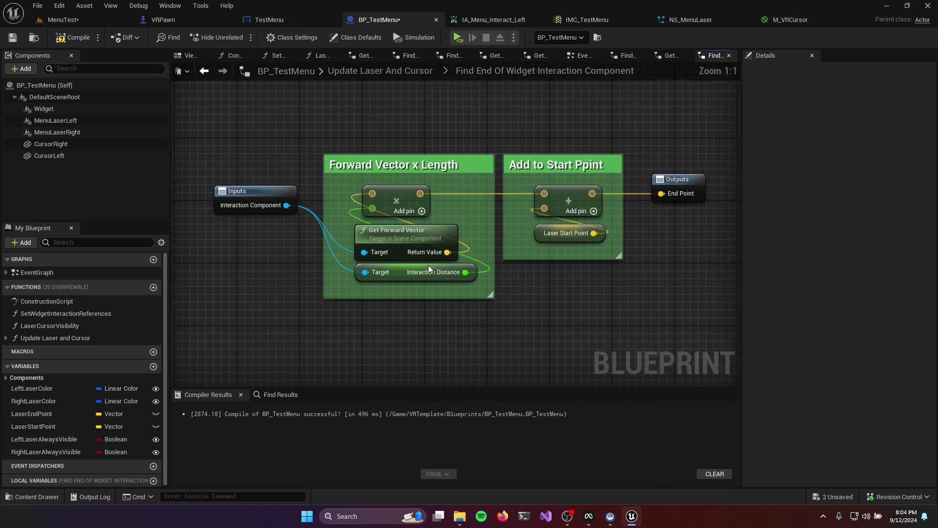
{"action": "left_click", "coordinate": [423, 234]}
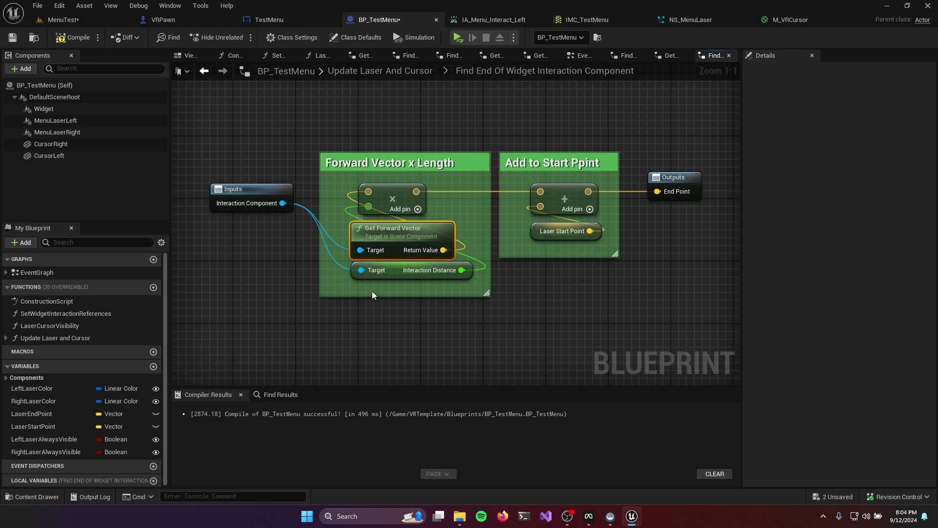
{"action": "left_click", "coordinate": [393, 272]}
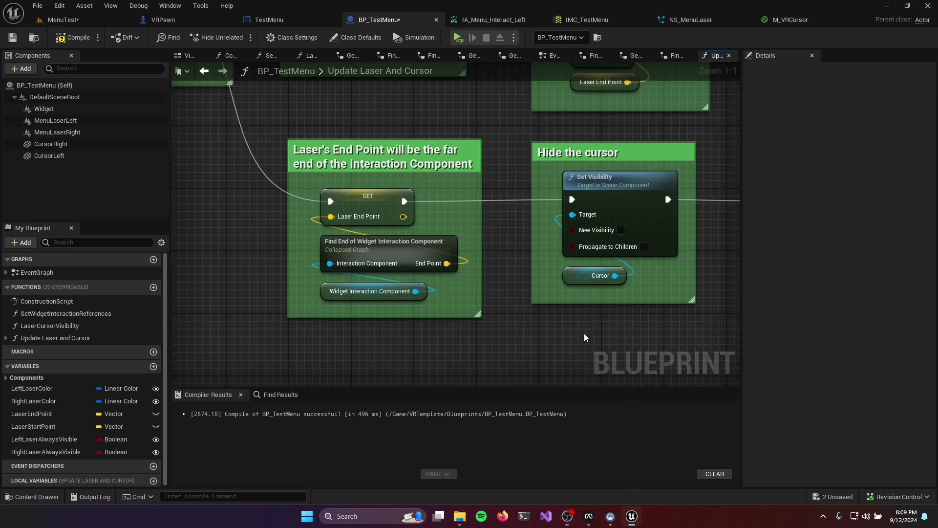
- Inspect the Hide the cursor section's Set Visibility node and follow its output to the Niagara Set Vector Array Value nodes
{"action": "right_click_drag", "start_coordinate": [585, 335], "coordinate": [471, 353]}
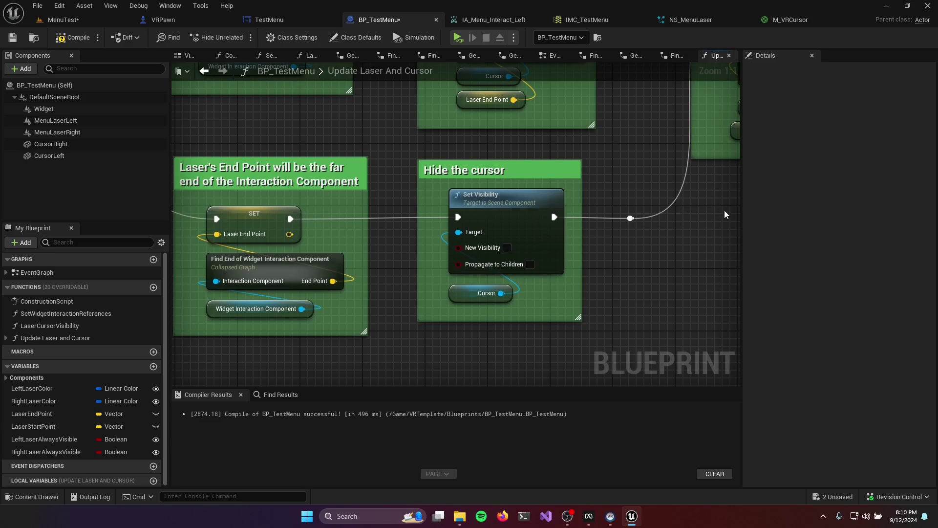
{"action": "right_click_drag", "start_coordinate": [725, 214], "coordinate": [259, 346]}
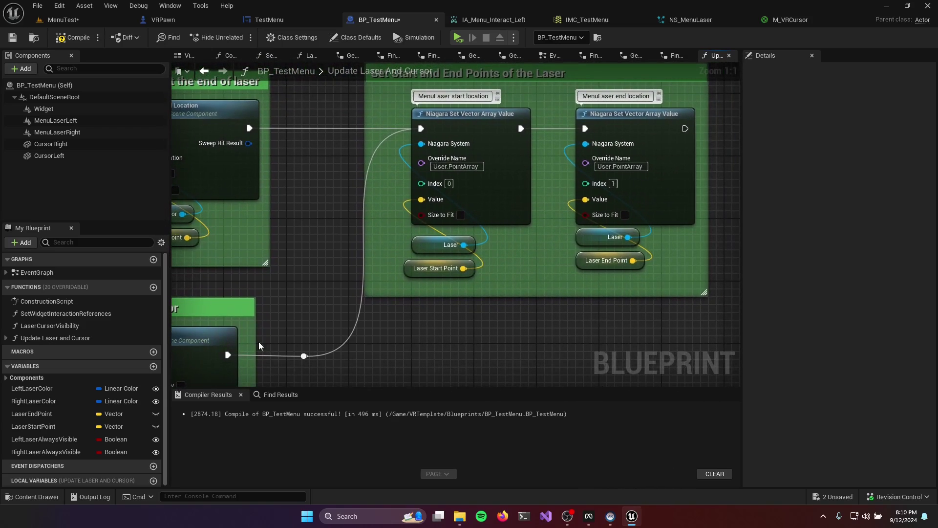
{"action": "left_click", "coordinate": [478, 115]}
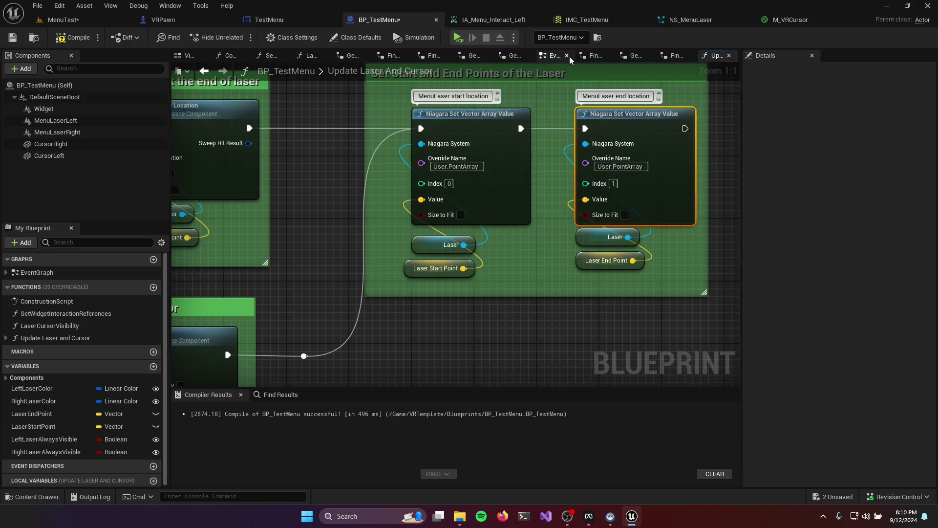
- Go to the Event Graph's Add Mapping Context node and review the left and right trigger mappings in IMC_TestMenu
{"action": "left_click", "coordinate": [553, 55]}
{"action": "right_click_drag", "start_coordinate": [272, 242], "coordinate": [333, 350]}
{"action": "right_click_drag", "start_coordinate": [417, 207], "coordinate": [388, 305]}
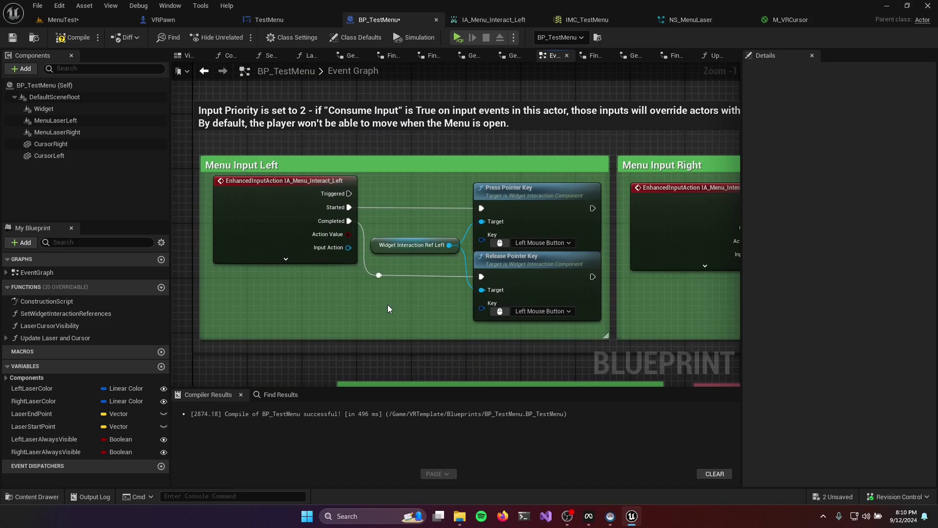
{"action": "right_click_drag", "start_coordinate": [388, 304], "coordinate": [424, 286]}
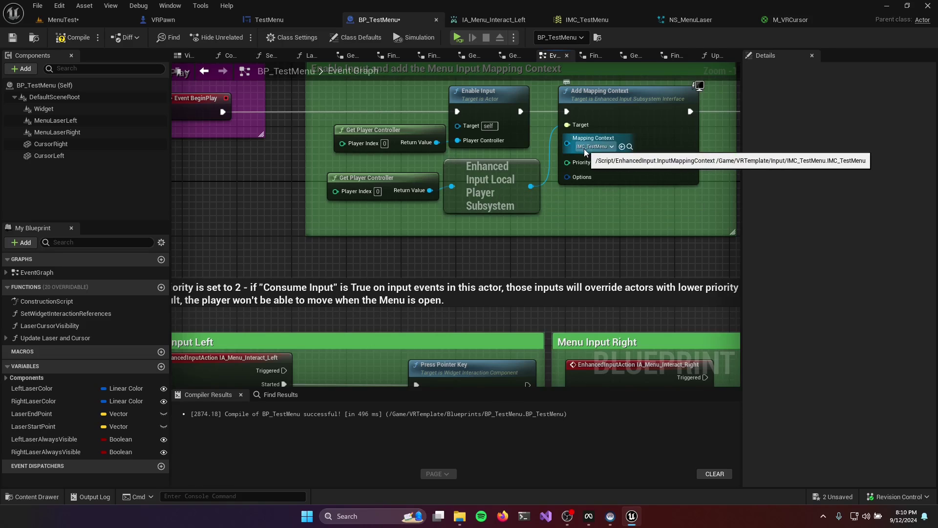
{"action": "left_click", "coordinate": [596, 20]}
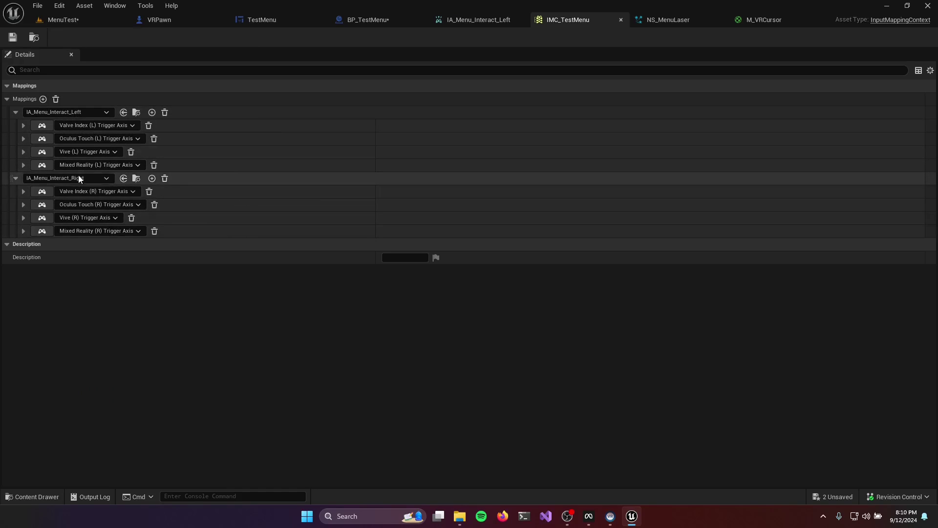
- Return to BP_TestMenu and examine how the Menu Input Left and Right events drive Press Pointer Key and Release Pointer Key
{"action": "left_click", "coordinate": [378, 20]}
{"action": "right_click_drag", "start_coordinate": [225, 313], "coordinate": [243, 193]}
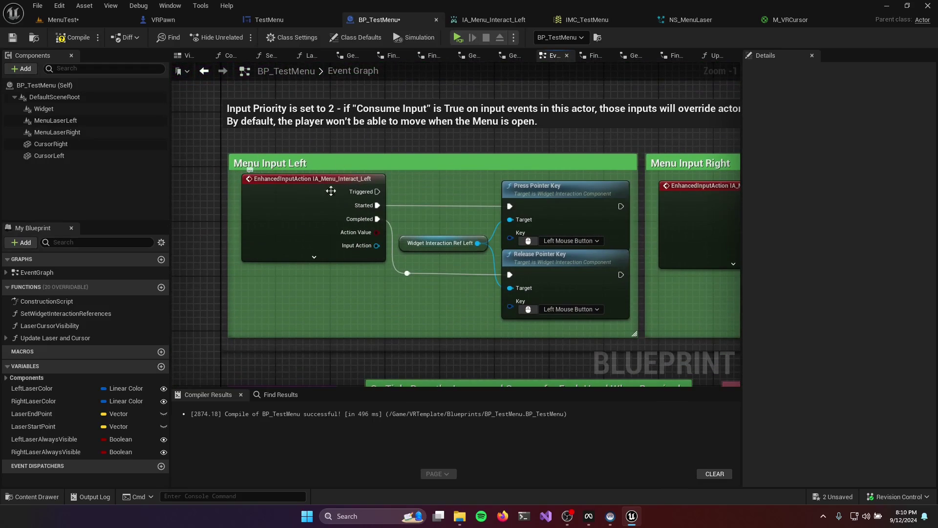
{"action": "mouse_move", "coordinate": [307, 179]}
{"action": "right_click_drag", "start_coordinate": [663, 291], "coordinate": [496, 299]}
{"action": "right_click_drag", "start_coordinate": [298, 312], "coordinate": [368, 299]}
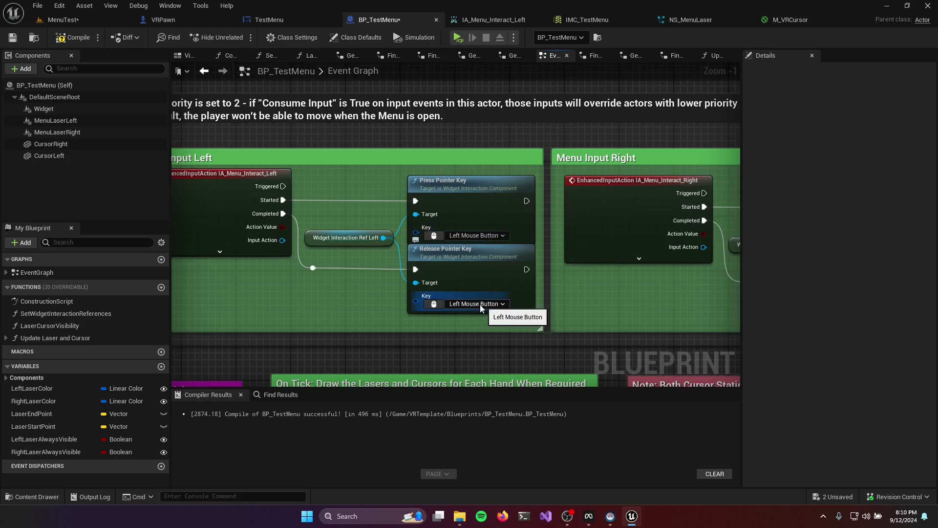
- Compare the Menu Input Right pointer-key events with Menu Input Left and inspect the Widget component's details
{"action": "right_click_drag", "start_coordinate": [482, 307], "coordinate": [231, 299]}
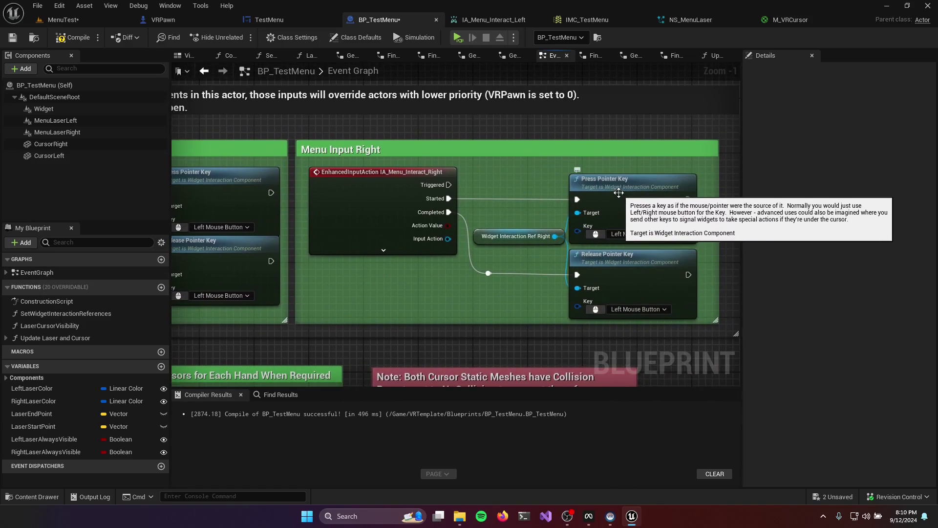
{"action": "right_click_drag", "start_coordinate": [248, 320], "coordinate": [560, 296]}
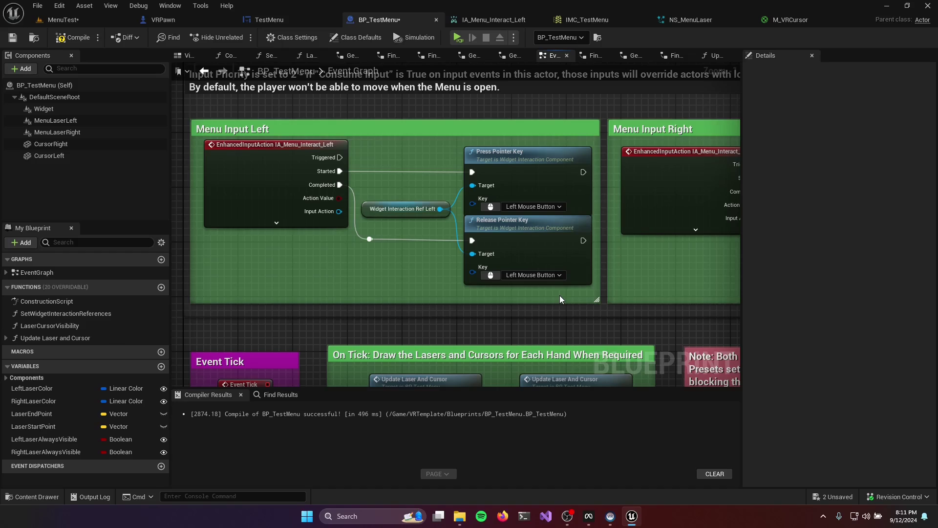
{"action": "left_click", "coordinate": [62, 110]}
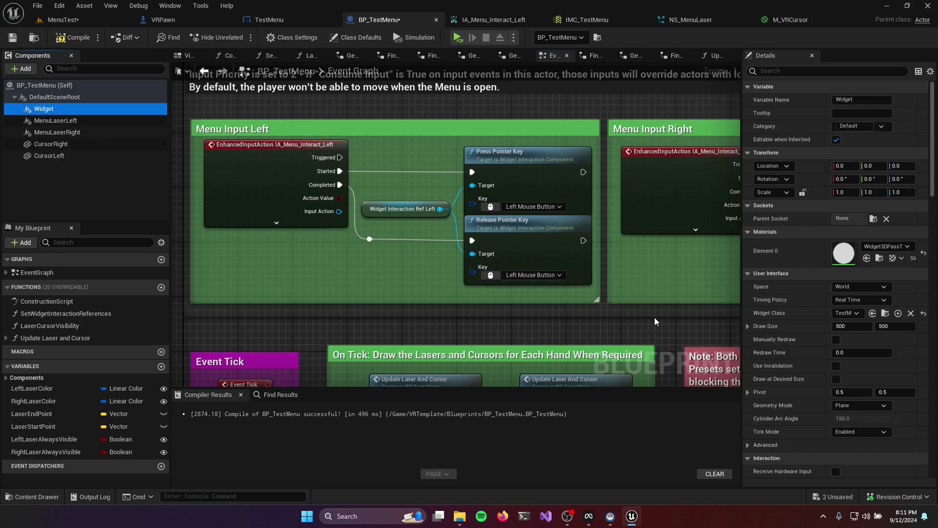
- Read the note on cursor static mesh collision and check the Collision Presets setting of the CursorRight component
{"action": "right_click_drag", "start_coordinate": [656, 321], "coordinate": [360, 220]}
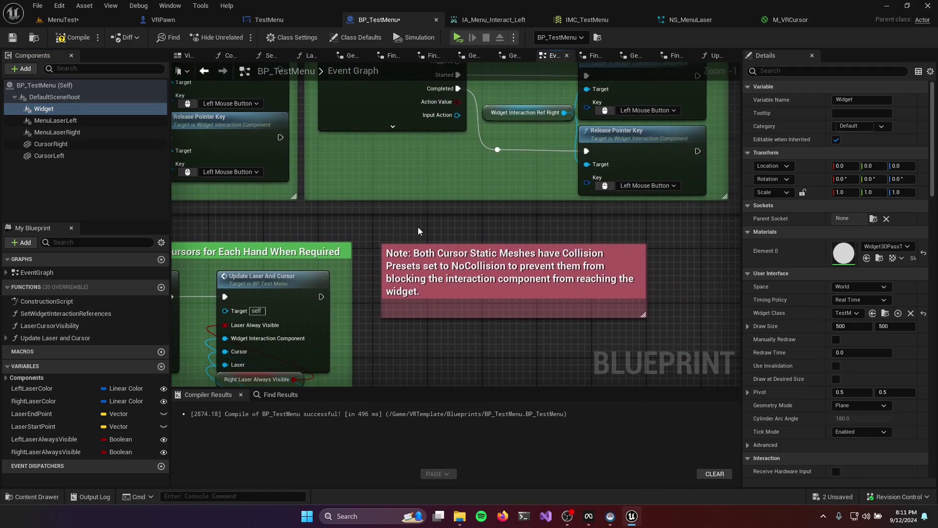
{"action": "left_click", "coordinate": [58, 157]}
{"action": "left_click", "coordinate": [70, 145]}
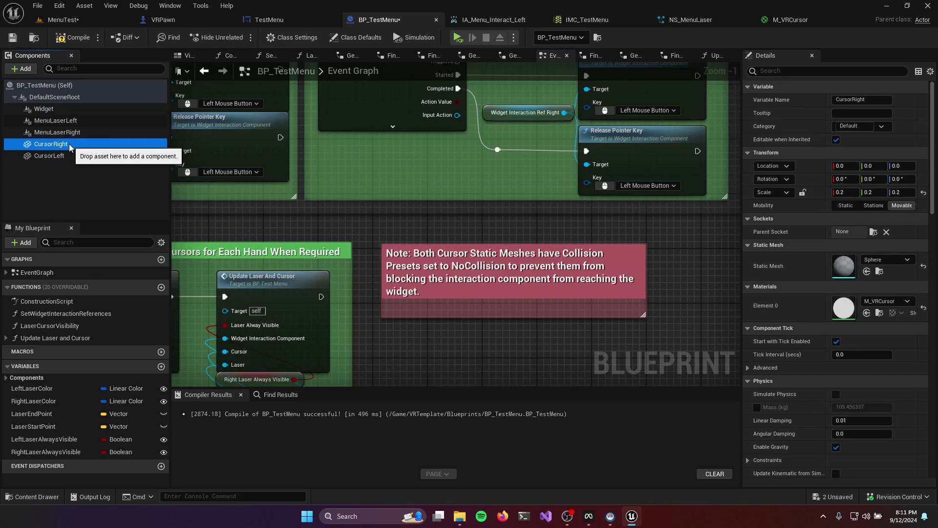
{"action": "scroll", "coordinate": [876, 340], "scroll_direction": "down", "scroll_amount": 5}
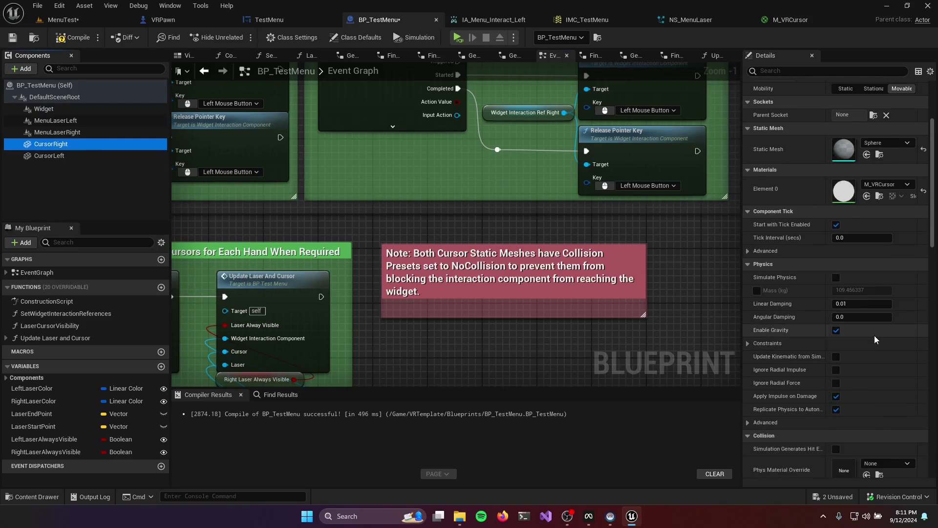
{"action": "scroll", "coordinate": [872, 327], "scroll_direction": "down", "scroll_amount": 3}
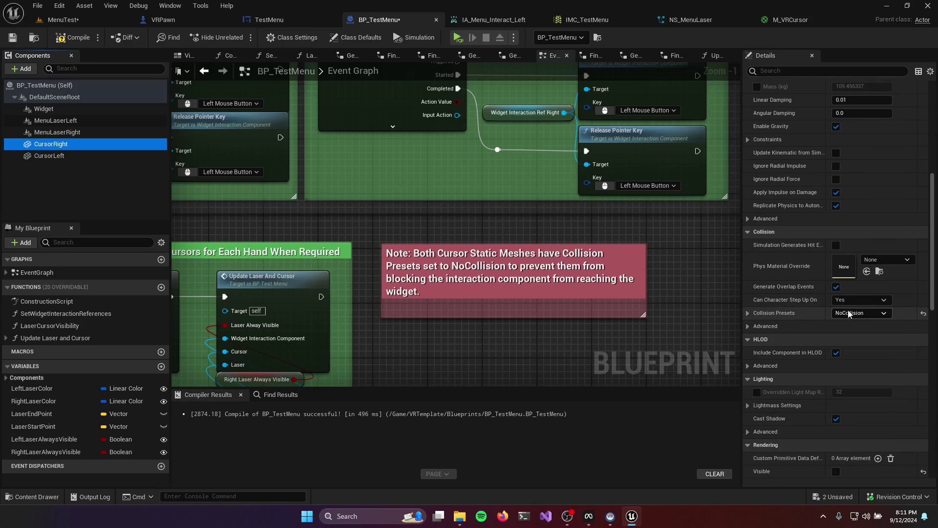
- Open the Update Laser And Cursor function and examine how Get Interaction Widget Hit Location sets Laser End Point
{"action": "double_click", "coordinate": [262, 277]}
{"action": "right_click_drag", "start_coordinate": [260, 179], "coordinate": [474, 182]}
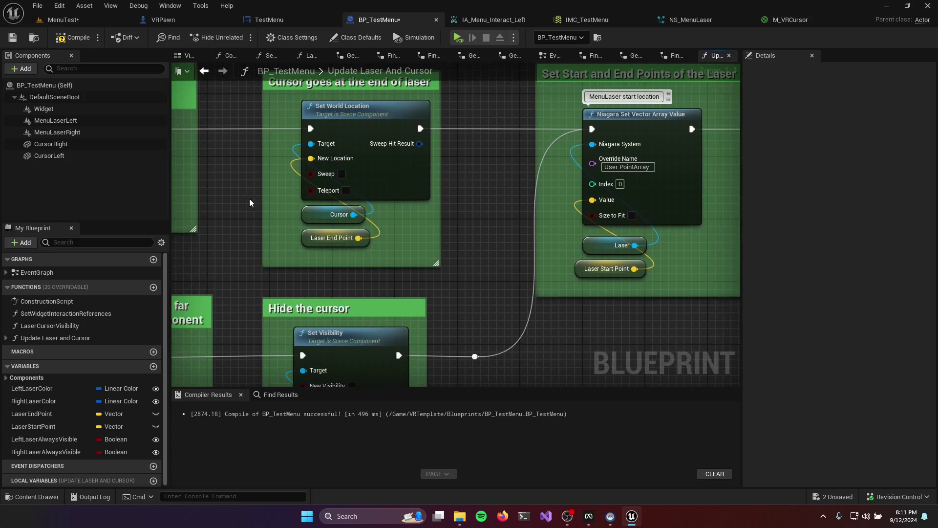
{"action": "right_click_drag", "start_coordinate": [206, 195], "coordinate": [428, 207]}
{"action": "right_click_drag", "start_coordinate": [221, 249], "coordinate": [283, 256]}
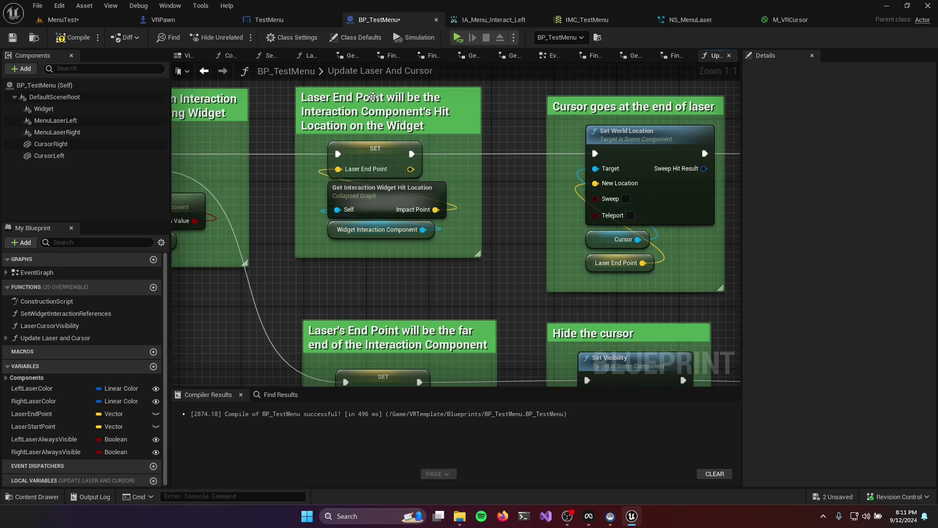
{"action": "mouse_move", "coordinate": [399, 194]}
- Return to the start of Update Laser And Cursor and review the first Branch's OR condition for laser visibility
{"action": "scroll", "coordinate": [300, 245], "scroll_direction": "down", "scroll_amount": 11}
{"action": "right_click_drag", "start_coordinate": [300, 246], "coordinate": [350, 259]}
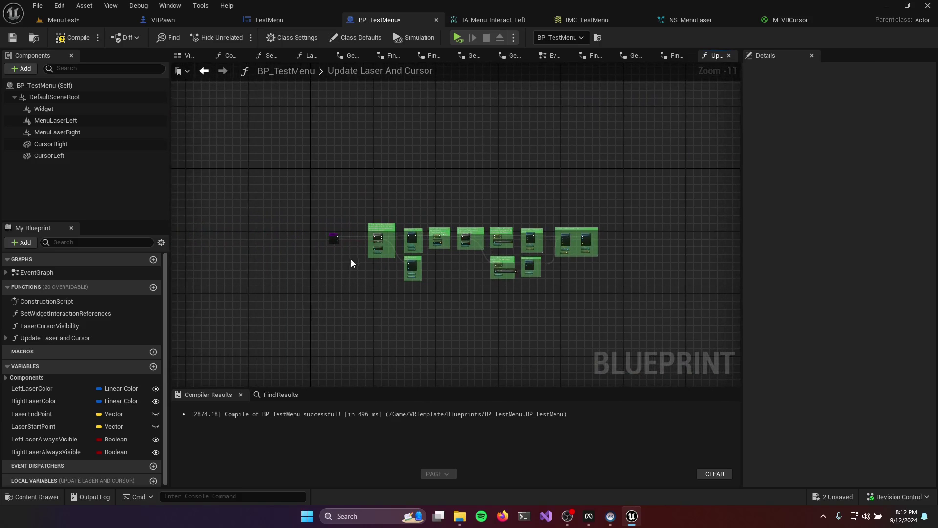
{"action": "scroll", "coordinate": [348, 227], "scroll_direction": "up", "scroll_amount": 7}
{"action": "scroll", "coordinate": [345, 251], "scroll_direction": "up", "scroll_amount": 4}
{"action": "right_click_drag", "start_coordinate": [412, 190], "coordinate": [374, 288]}
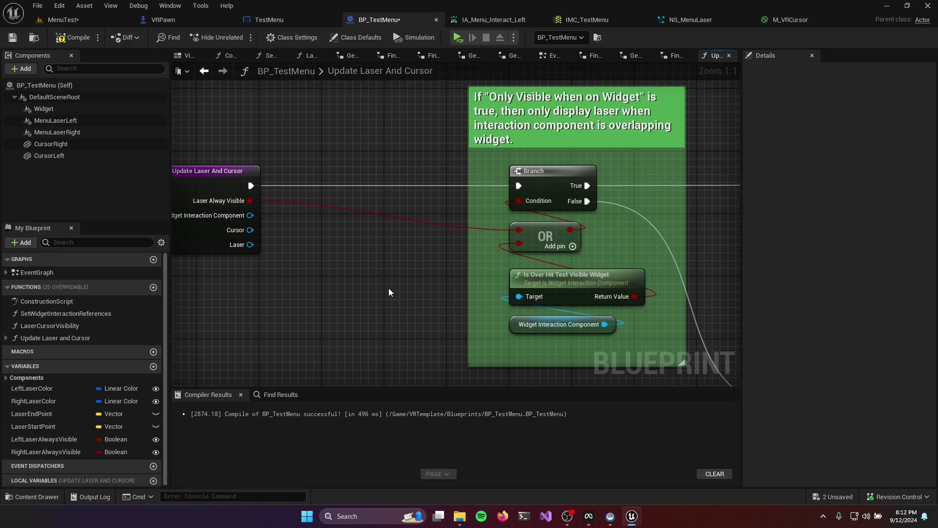
- Trace the first Branch's True and False paths to the Laser Cursor Visibility calls that show or hide laser and cursor
{"action": "right_click_drag", "start_coordinate": [388, 292], "coordinate": [227, 264]}
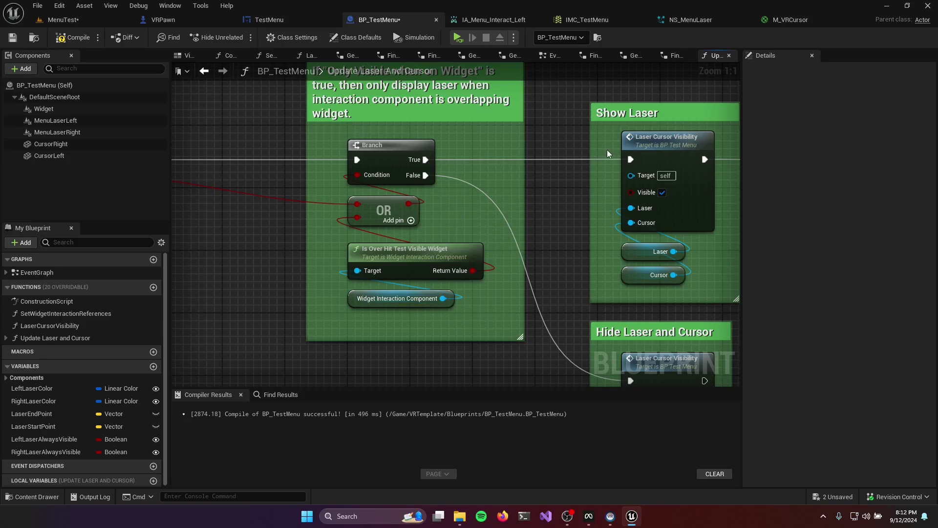
{"action": "right_click_drag", "start_coordinate": [536, 343], "coordinate": [408, 269]}
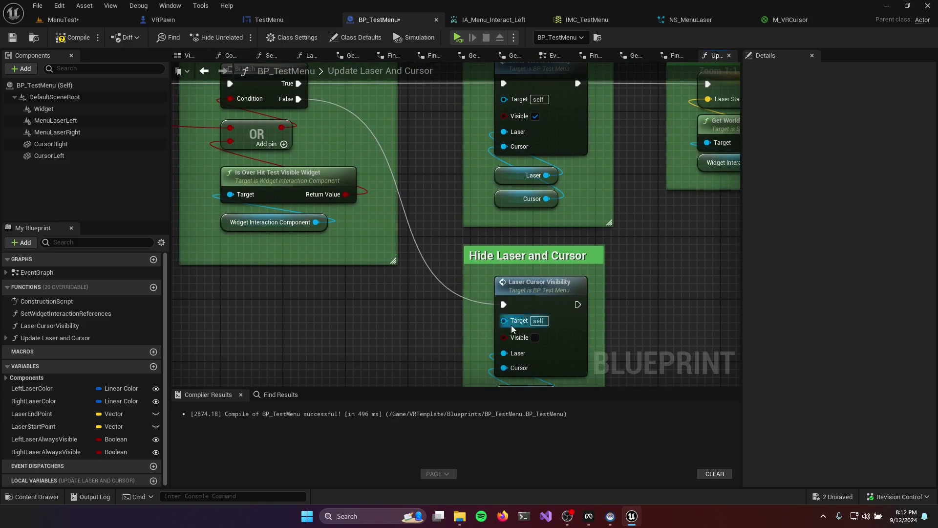
{"action": "right_click_drag", "start_coordinate": [611, 346], "coordinate": [603, 306]}
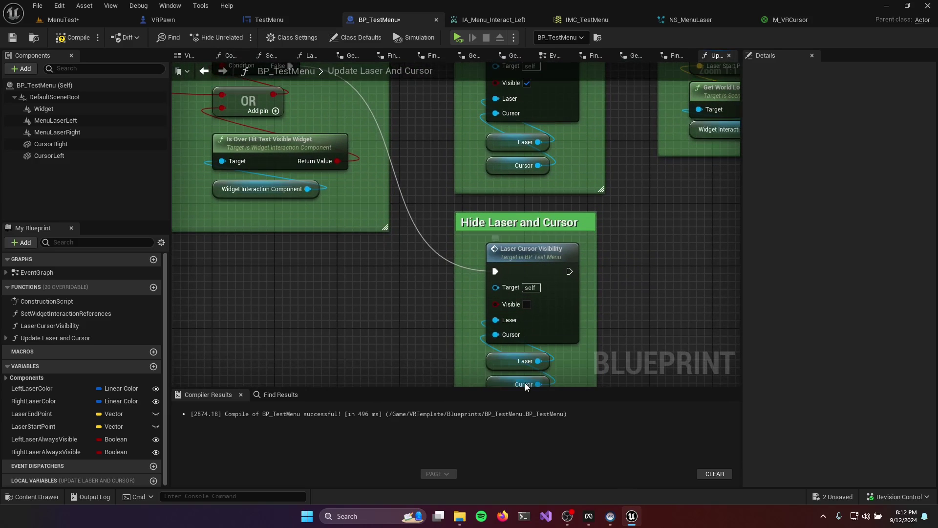
{"action": "right_click_drag", "start_coordinate": [591, 262], "coordinate": [466, 346]}
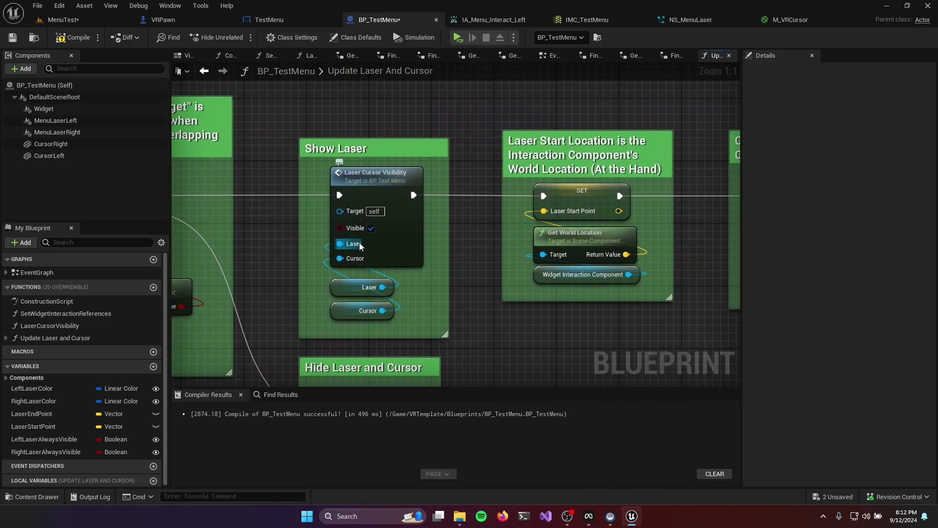
- Review how Laser Start Point is set and how the widget-overlap Branch leads to the two Laser End Point nodes
{"action": "right_click_drag", "start_coordinate": [562, 322], "coordinate": [345, 316]}
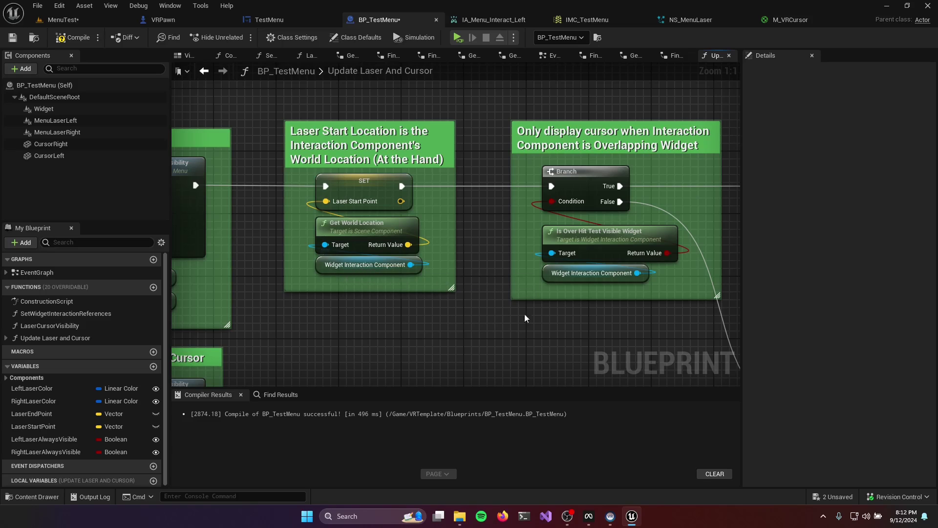
{"action": "right_click_drag", "start_coordinate": [579, 328], "coordinate": [346, 314]}
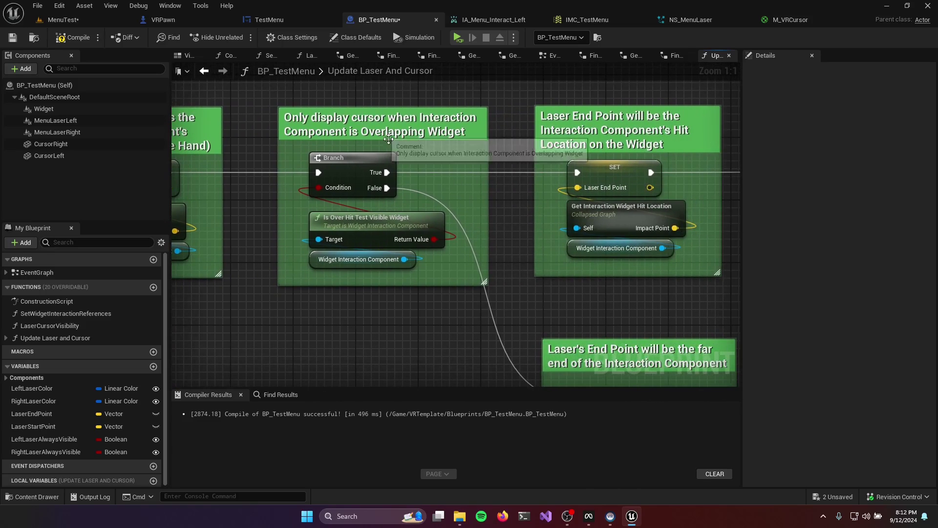
{"action": "scroll", "coordinate": [605, 304], "scroll_direction": "down", "scroll_amount": 3}
{"action": "right_click_drag", "start_coordinate": [609, 294], "coordinate": [384, 212]}
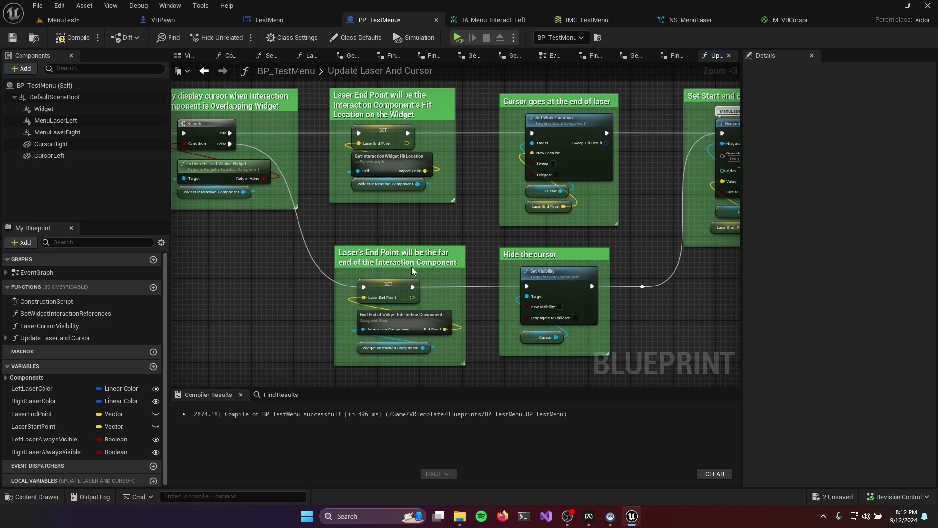
- Follow the Find End of Widget Interaction Component path through Hide the cursor to the Set Start and End Points nodes
{"action": "mouse_move", "coordinate": [375, 324]}
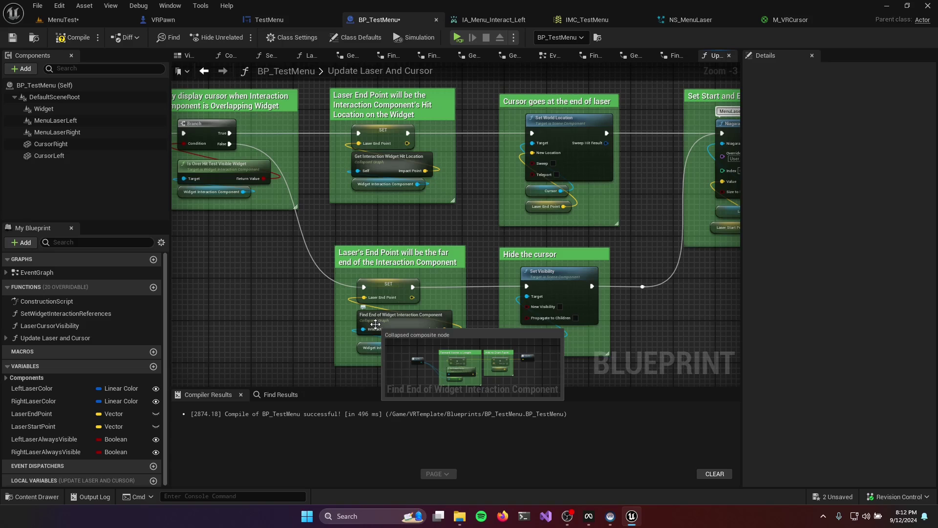
{"action": "right_click_drag", "start_coordinate": [602, 321], "coordinate": [485, 320]}
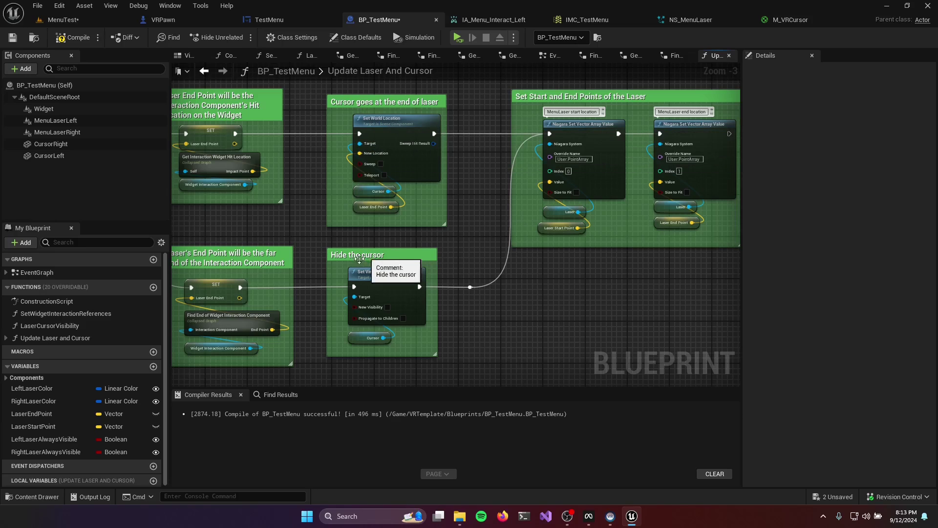
{"action": "right_click_drag", "start_coordinate": [625, 309], "coordinate": [506, 327]}
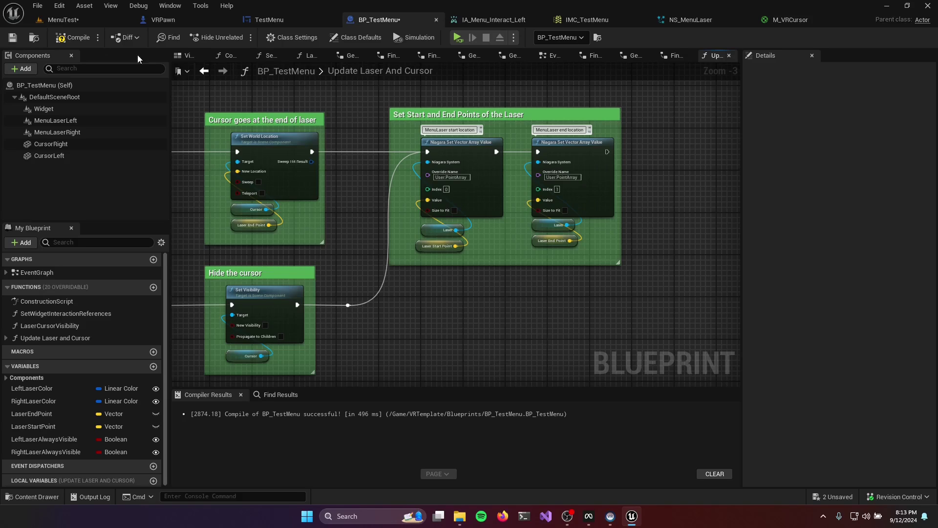
- Compile the BP_TestMenu blueprint
{"action": "left_click", "coordinate": [73, 37]}
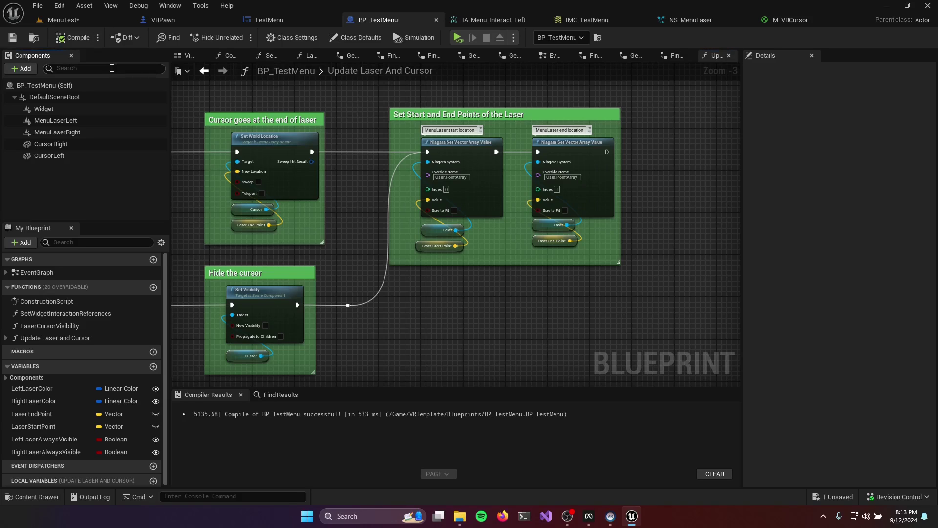
- Go to VRPawn and inspect its WidgetInteraction components and their parent MotionControllerRightAim and MotionControllerLeftAim components
{"action": "left_click", "coordinate": [184, 21]}
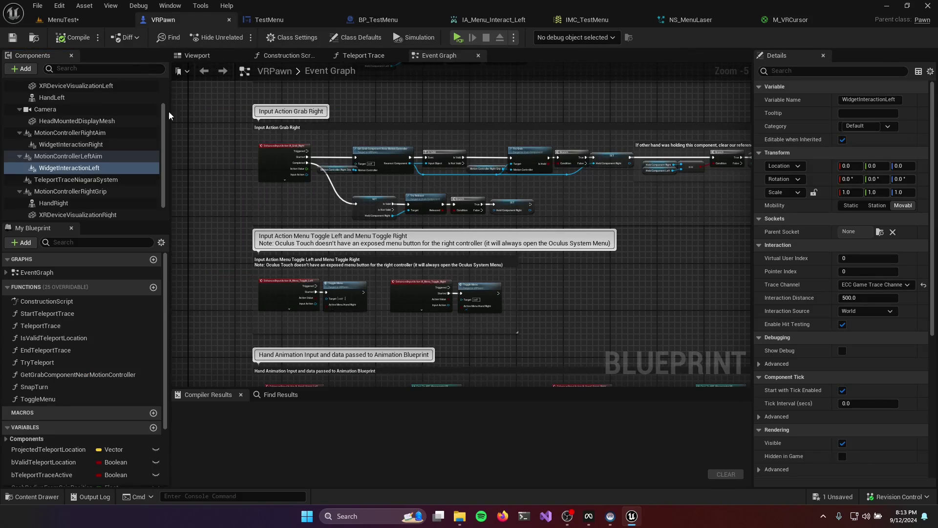
{"action": "left_click", "coordinate": [96, 170]}
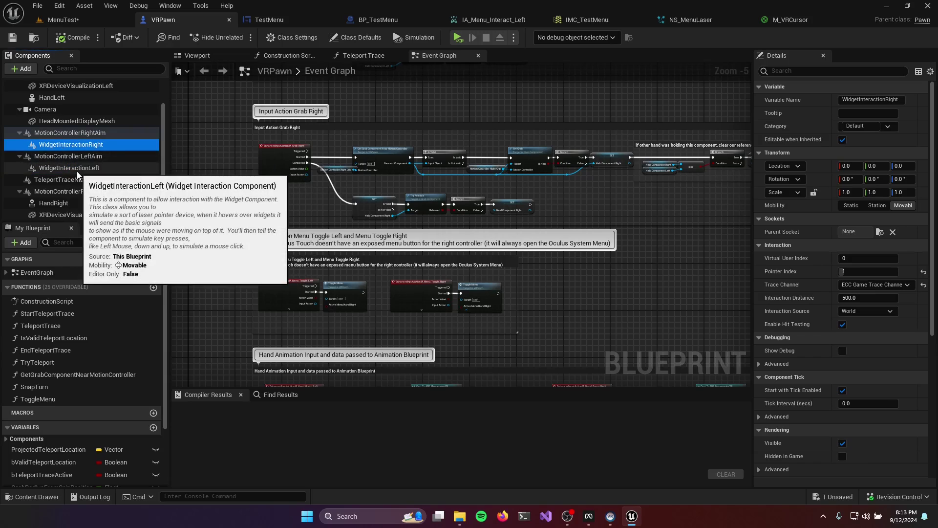
{"action": "left_click", "coordinate": [90, 134]}
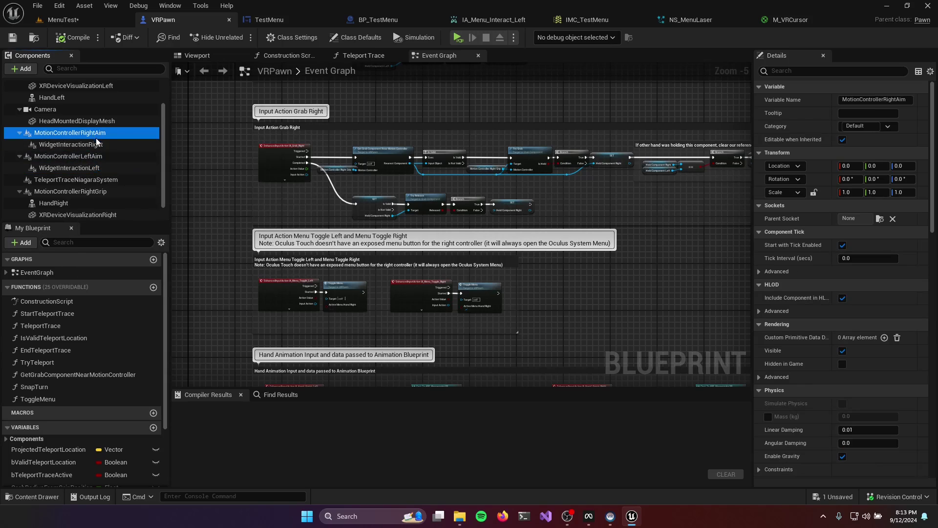
{"action": "left_click", "coordinate": [99, 157]}
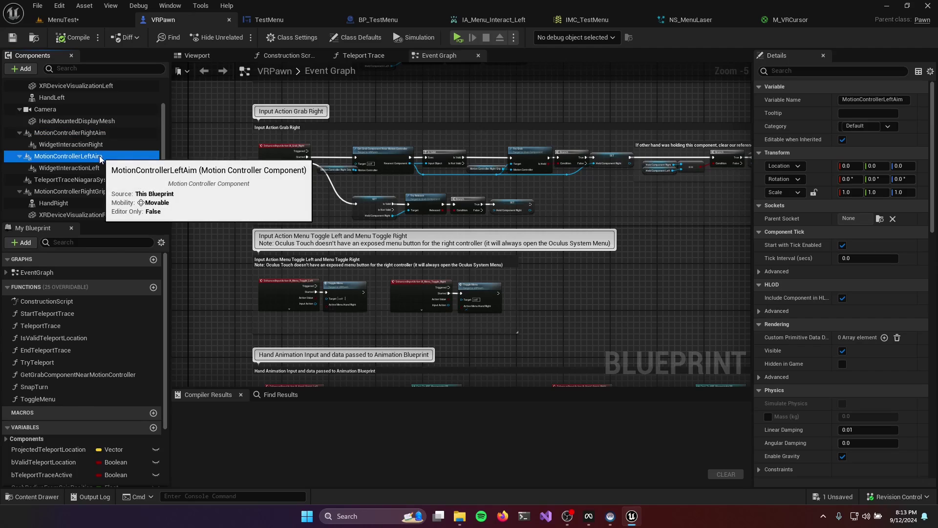
- Review TestMenu's button layout and its sound event graph, and return to BP_TestMenu's menu input events
{"action": "left_click", "coordinate": [269, 25]}
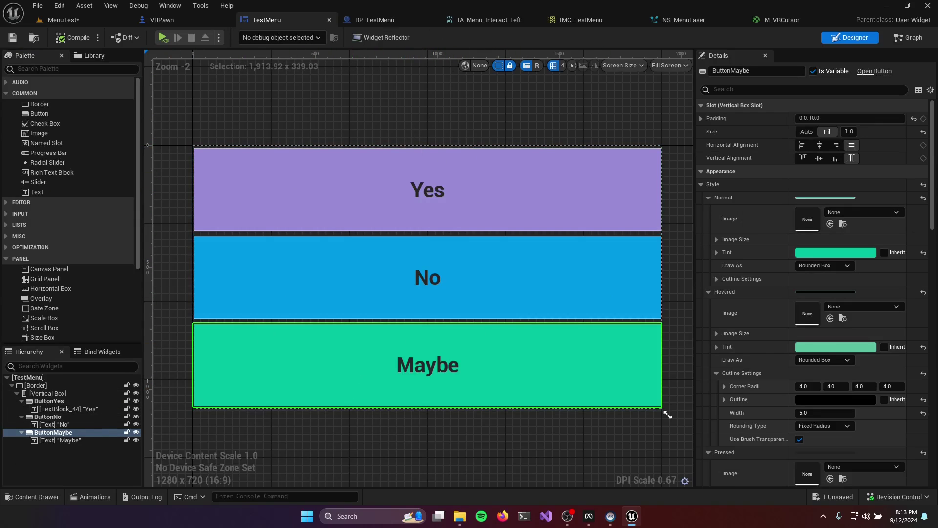
{"action": "left_click", "coordinate": [908, 38]}
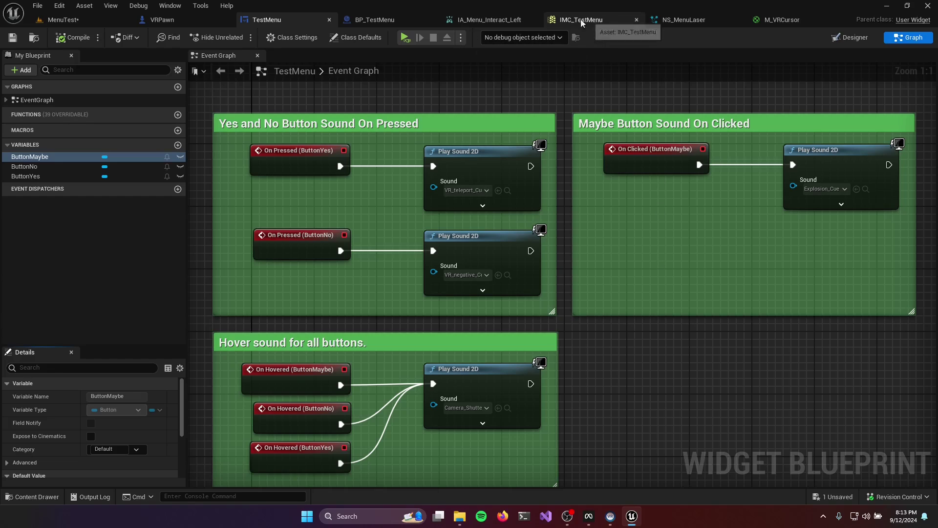
{"action": "left_click", "coordinate": [374, 19]}
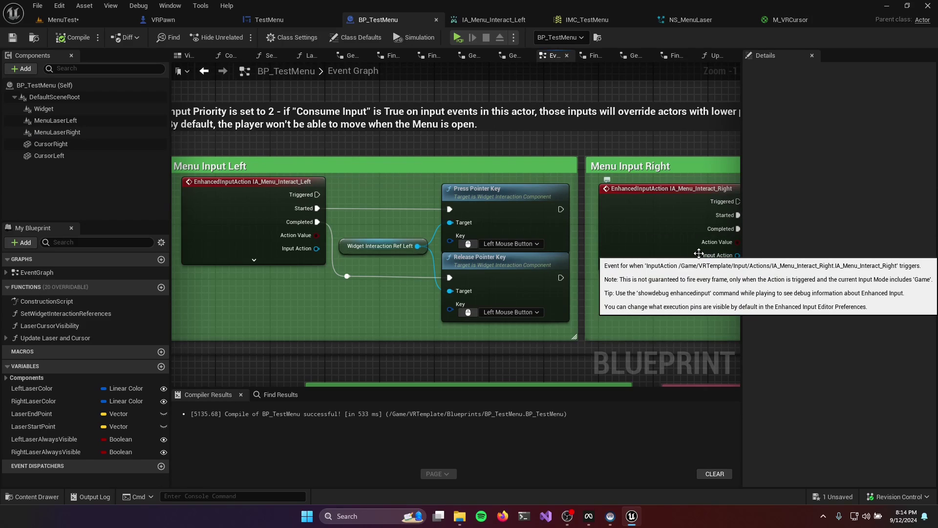
- Return to the MenuTest level and set BP_TestMenu's Left Laser Color to purple, hex sRGB 5C33D0FF
{"action": "key", "text": "ctrl+Tab"}
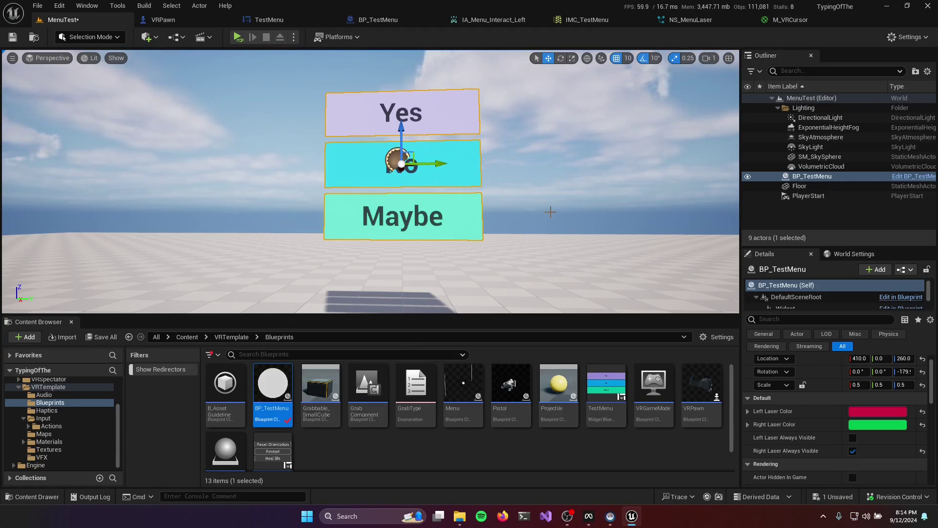
{"action": "left_click", "coordinate": [863, 411]}
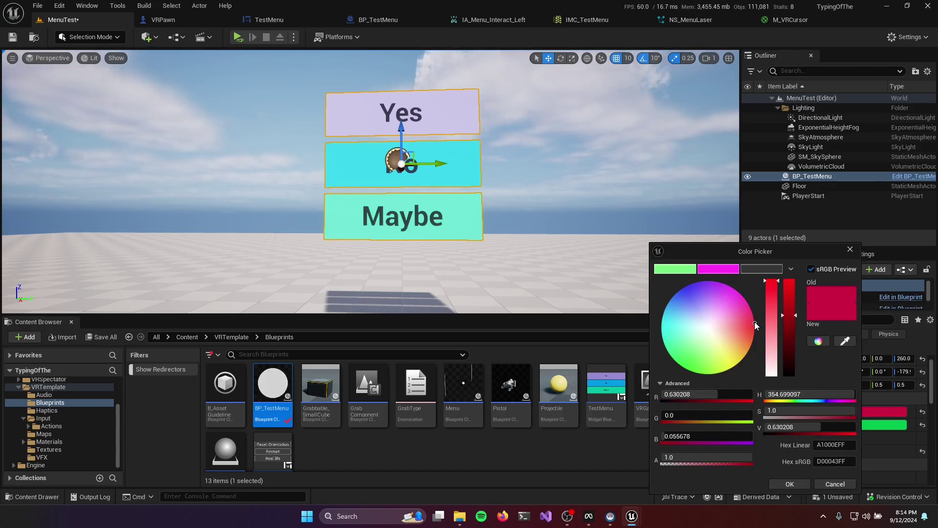
{"action": "left_click_drag", "start_coordinate": [755, 322], "coordinate": [691, 286]}
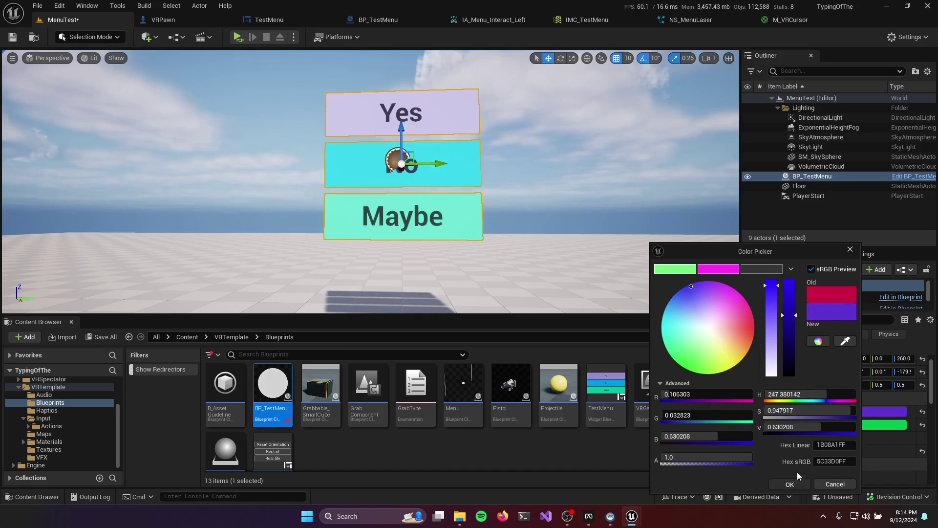
{"action": "left_click", "coordinate": [790, 484]}
- Set BP_TestMenu's Right Laser Color to a golden yellow and enable Left Laser Always Visible
{"action": "left_click", "coordinate": [883, 425]}
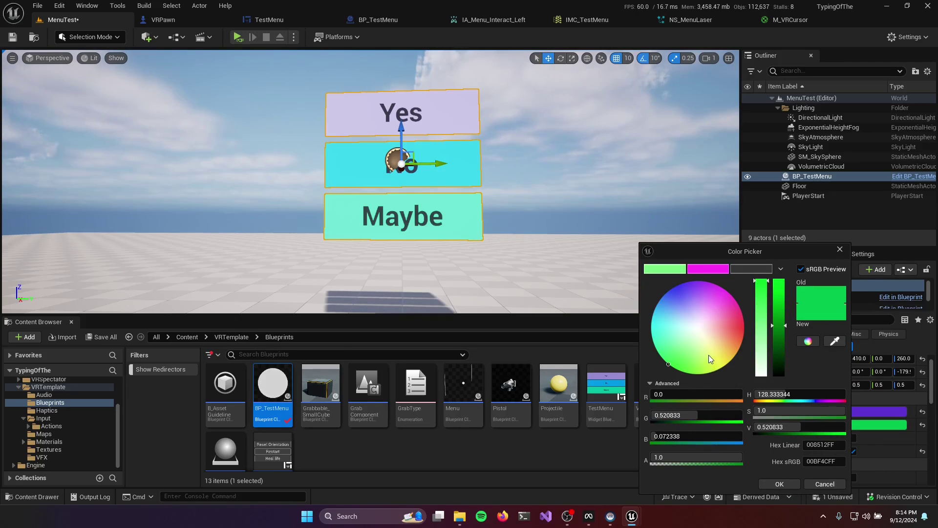
{"action": "left_click_drag", "start_coordinate": [709, 355], "coordinate": [736, 351]}
{"action": "left_click", "coordinate": [782, 484]}
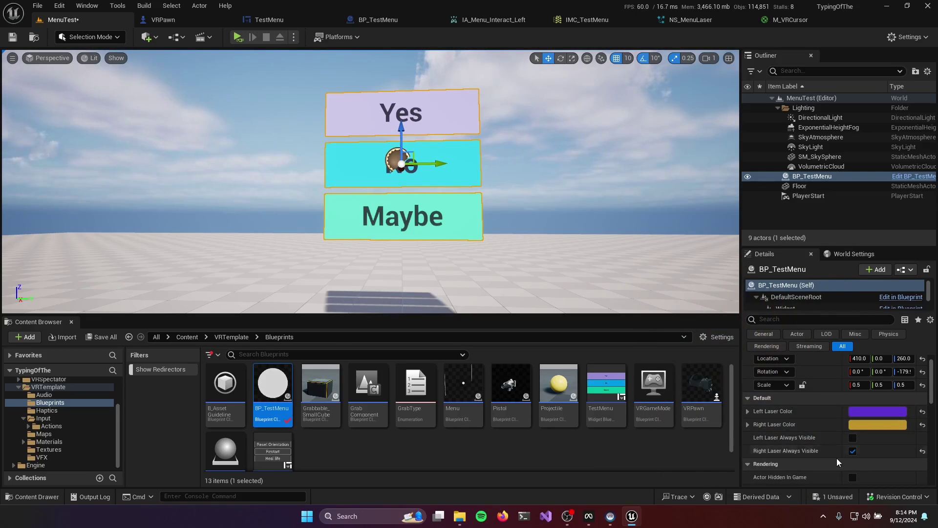
{"action": "left_click", "coordinate": [853, 437]}
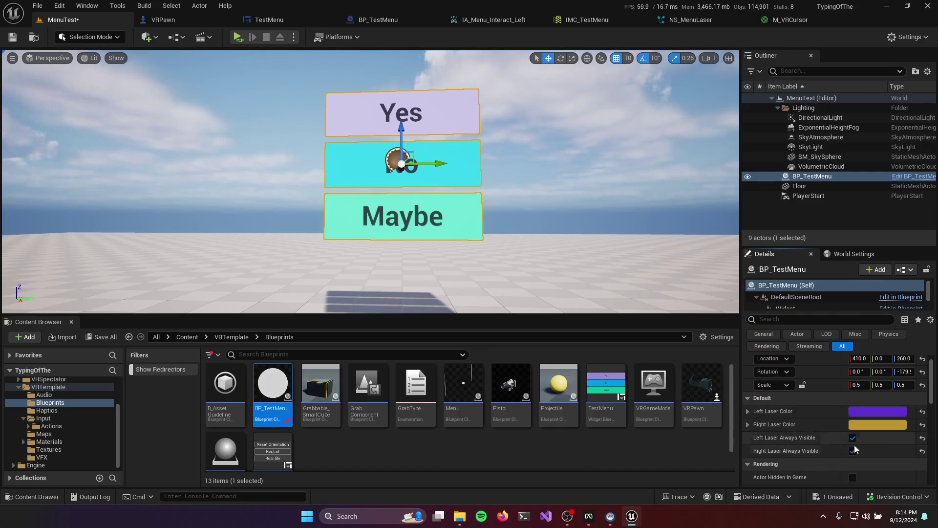